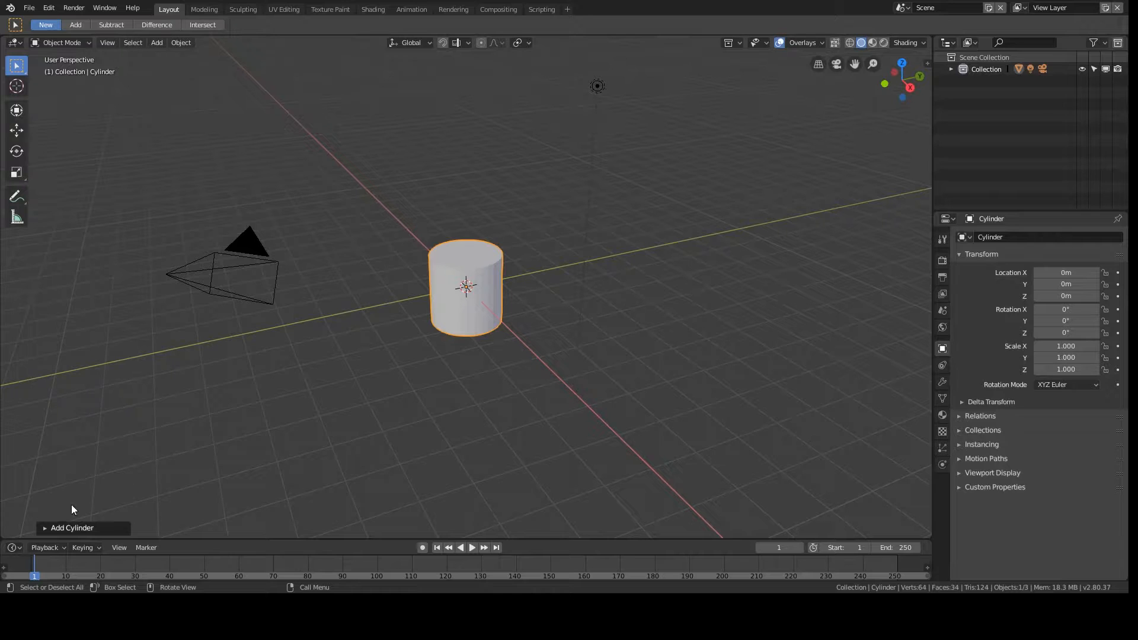
Give the new cylinder 8 vertices and stretch it along Z to about 1.93 times its height.
{"action": "key", "text": "Return"}
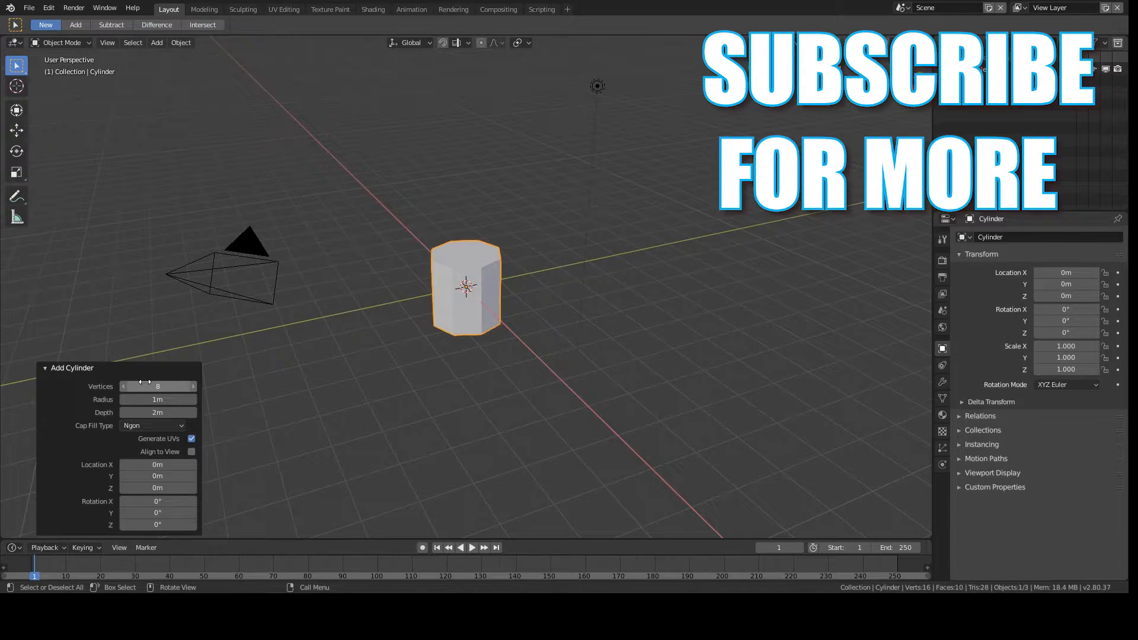
{"action": "key", "text": "s"}
{"action": "key", "text": "z"}
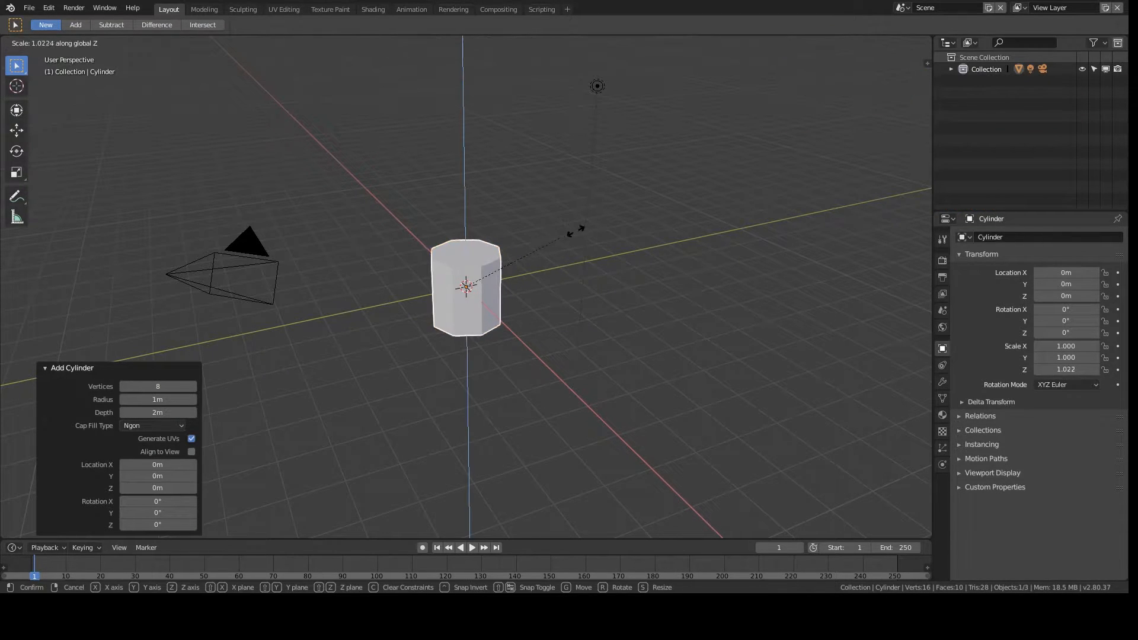
{"action": "left_click", "coordinate": [686, 238]}
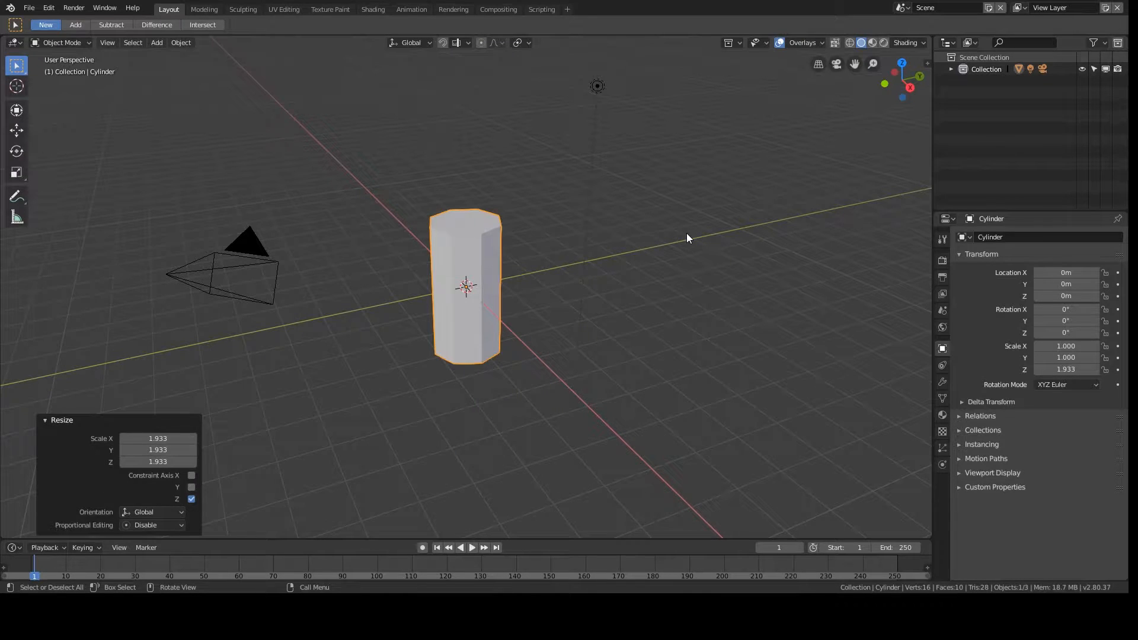
Raise the cylinder about 1.91 m along Z so its base rests on the ground line.
{"action": "key", "text": "KP_1"}
{"action": "key", "text": "g"}
{"action": "key", "text": "z"}
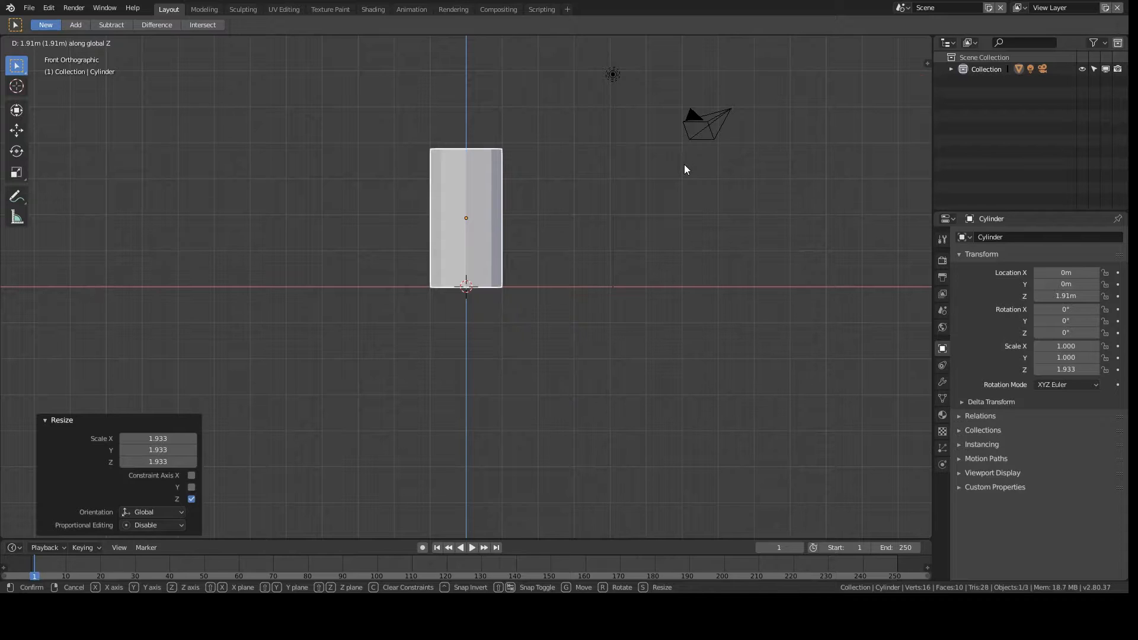
{"action": "left_click", "coordinate": [684, 164]}
Select all top vertices of the cylinder through the mesh with X-ray and raise them about 2.17 m along Z.
{"action": "key", "text": "Tab"}
{"action": "left_click_drag", "start_coordinate": [393, 115], "coordinate": [525, 160]}
{"action": "middle_click_drag", "start_coordinate": [579, 178], "coordinate": [693, 69]}
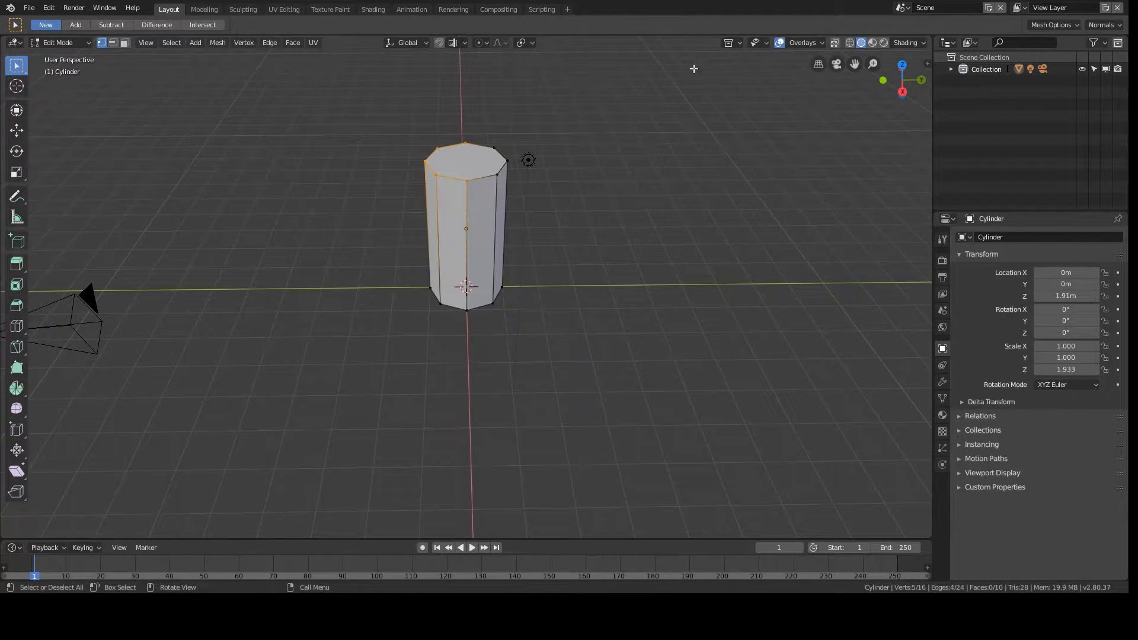
{"action": "left_click", "coordinate": [835, 43]}
{"action": "left_click_drag", "start_coordinate": [393, 91], "coordinate": [579, 217]}
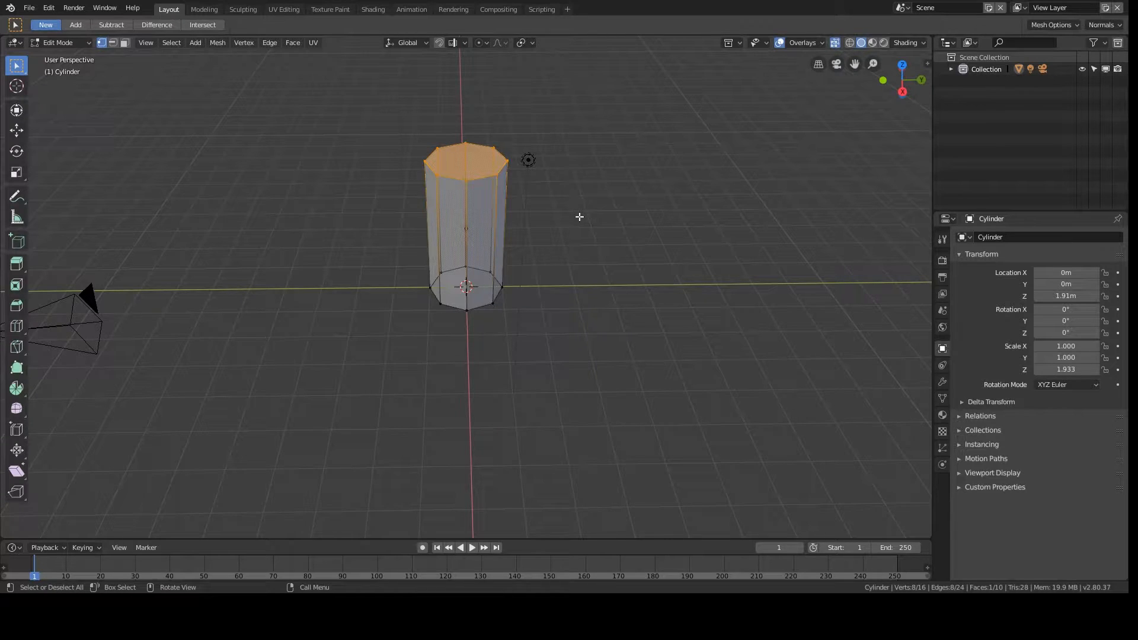
{"action": "key", "text": "g"}
{"action": "key", "text": "z"}
{"action": "left_click", "coordinate": [568, 130]}
{"action": "key", "text": "s"}
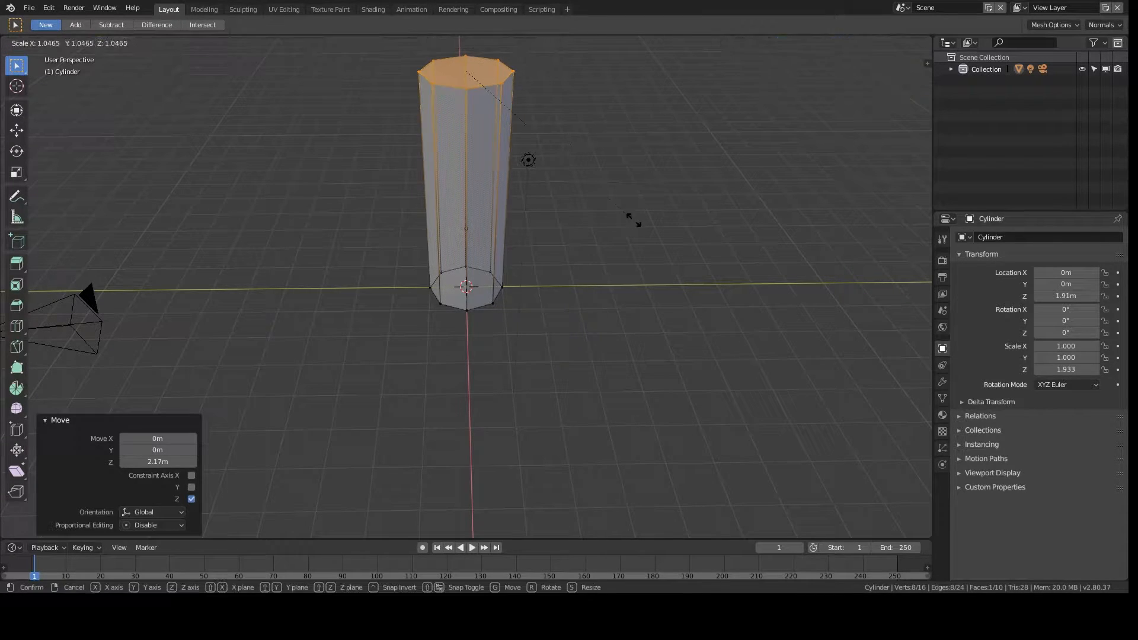
{"action": "key", "text": "Escape"}
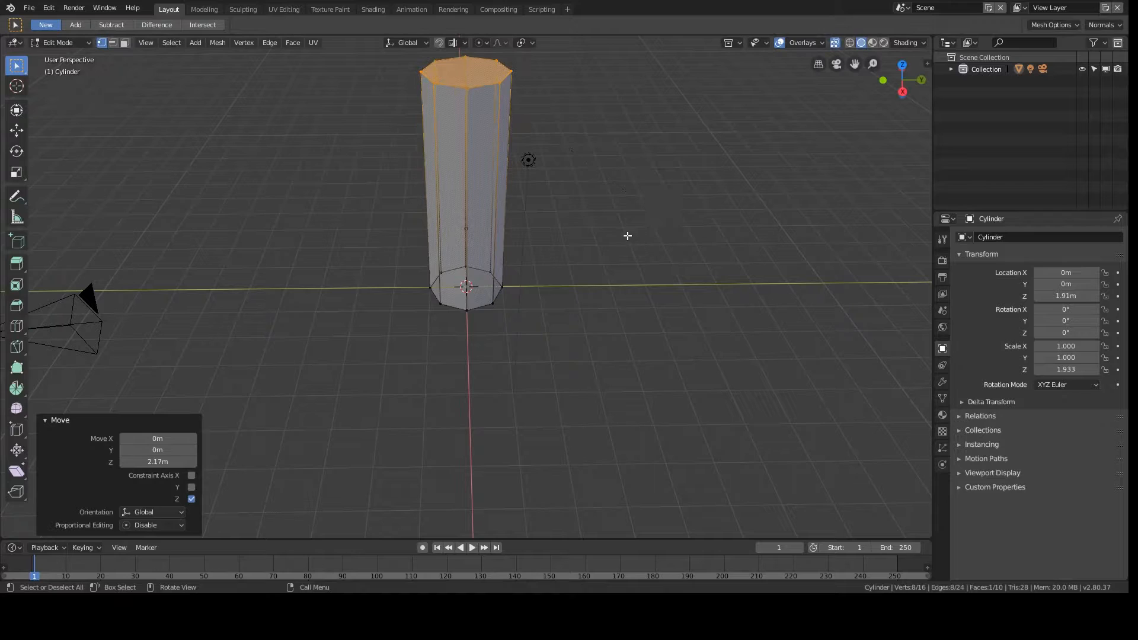
{"action": "key", "text": "Tab"}
{"action": "middle_click_drag", "start_coordinate": [624, 260], "coordinate": [647, 237]}
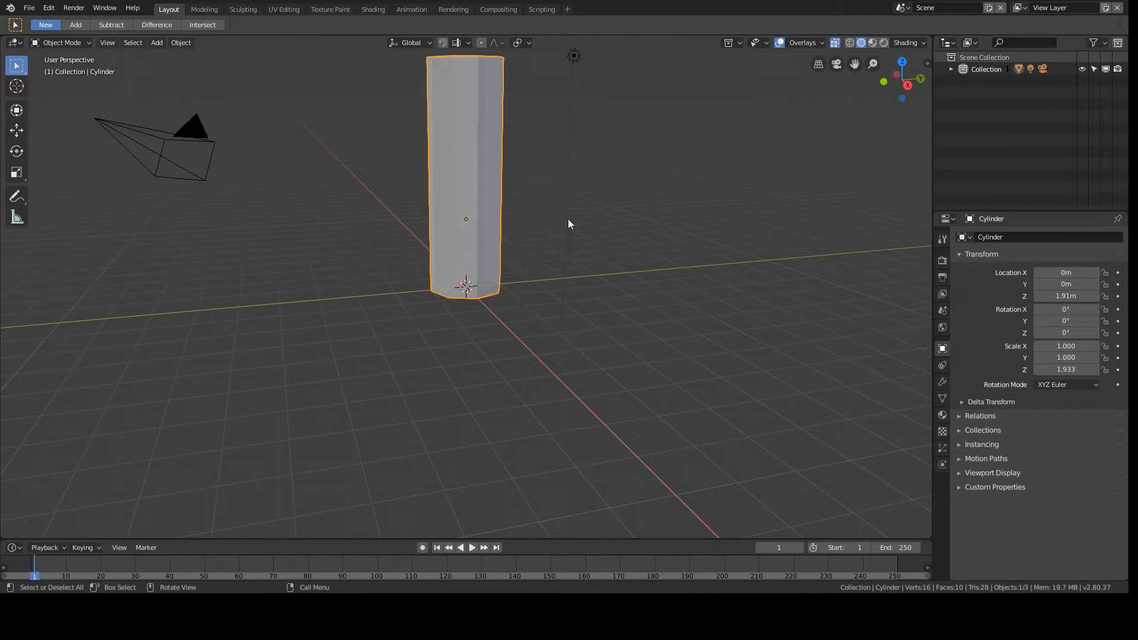
Mark the cylinder's top and bottom edge loops and one vertical side edge as seams.
{"action": "key", "text": "Tab"}
{"action": "middle_click_drag", "start_coordinate": [581, 186], "coordinate": [476, 231]}
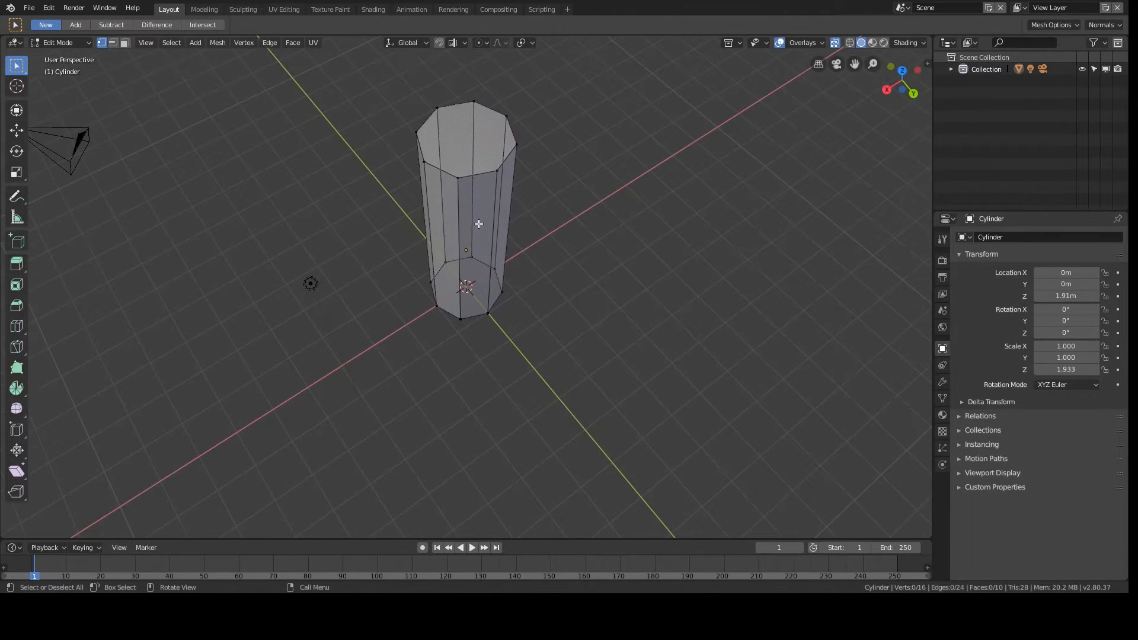
{"action": "left_click", "coordinate": [113, 43]}
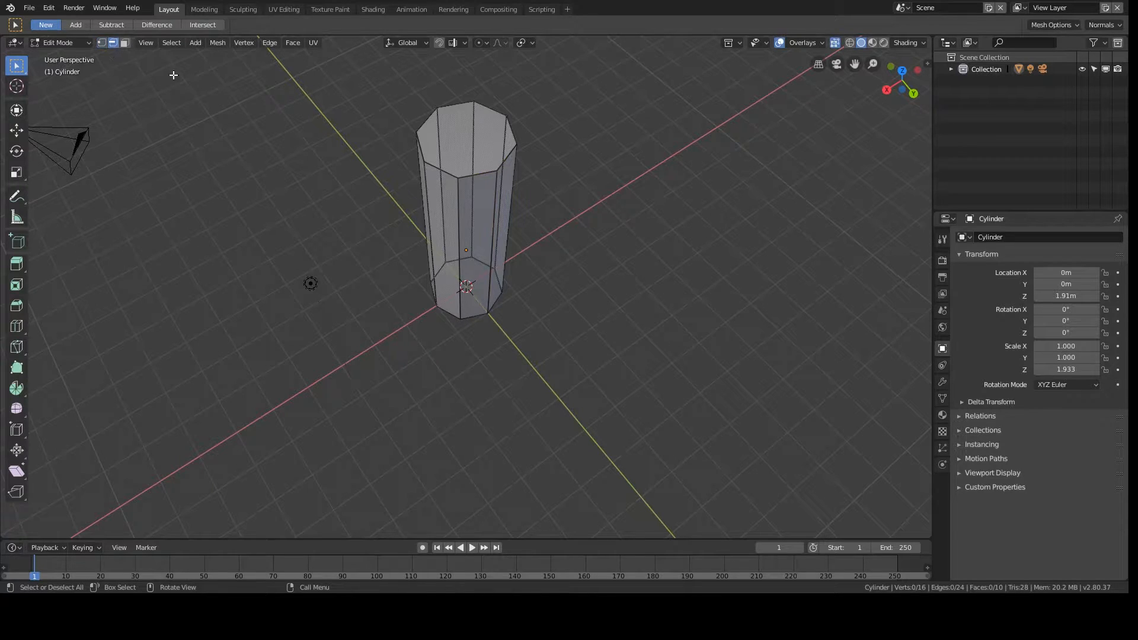
{"action": "left_click", "coordinate": [468, 176], "text": "alt"}
{"action": "left_click", "coordinate": [479, 318], "text": "alt+shift"}
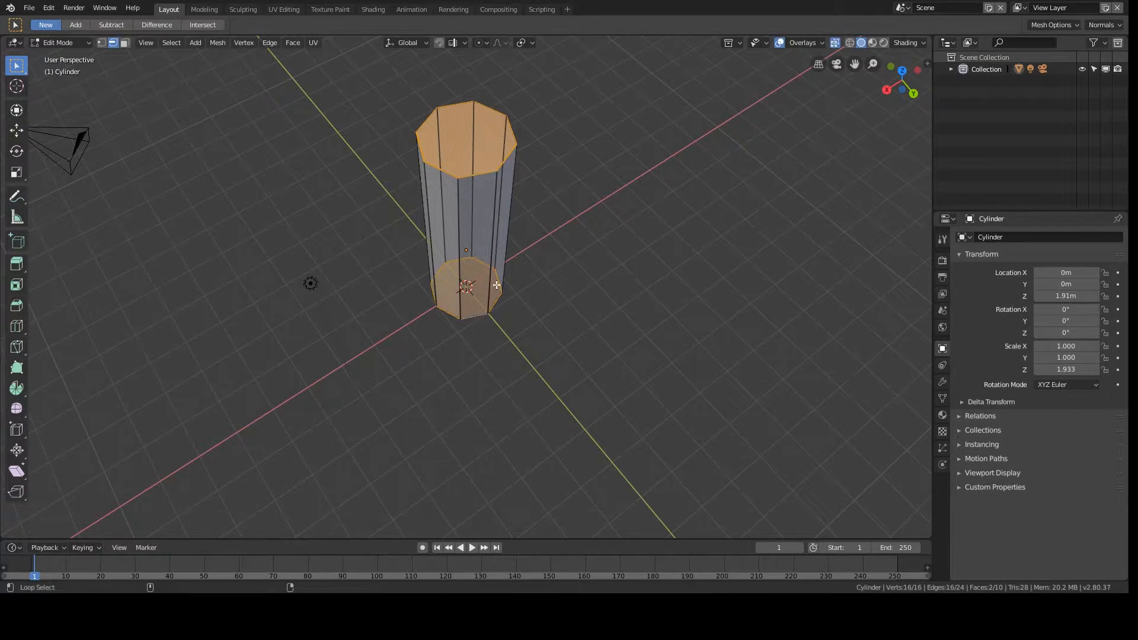
{"action": "key", "text": "ctrl+e"}
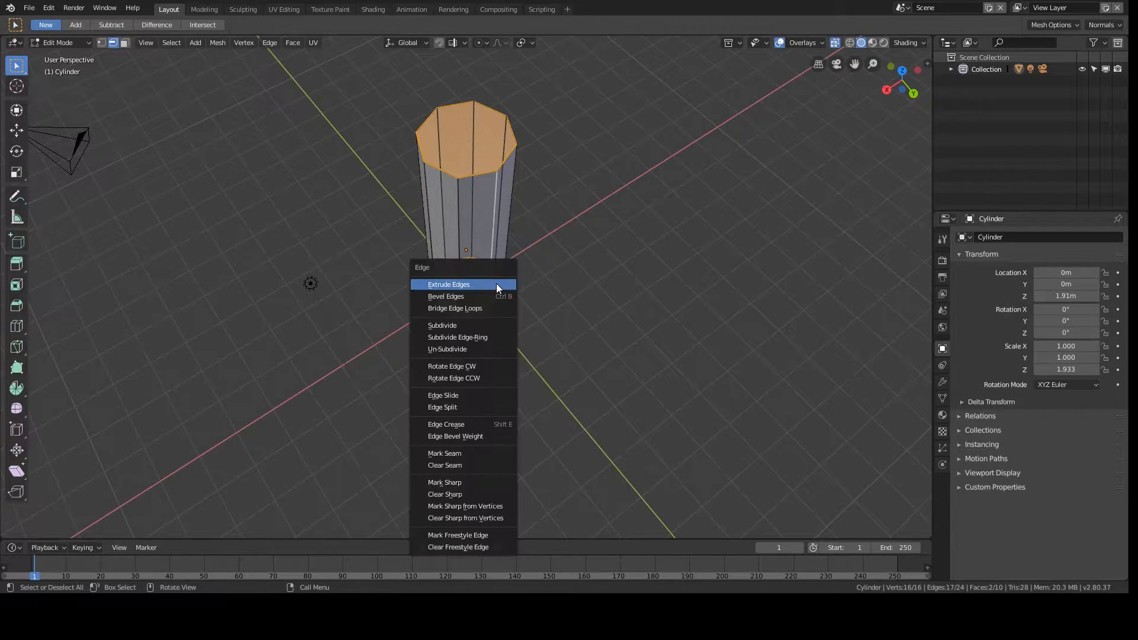
{"action": "left_click", "coordinate": [445, 453]}
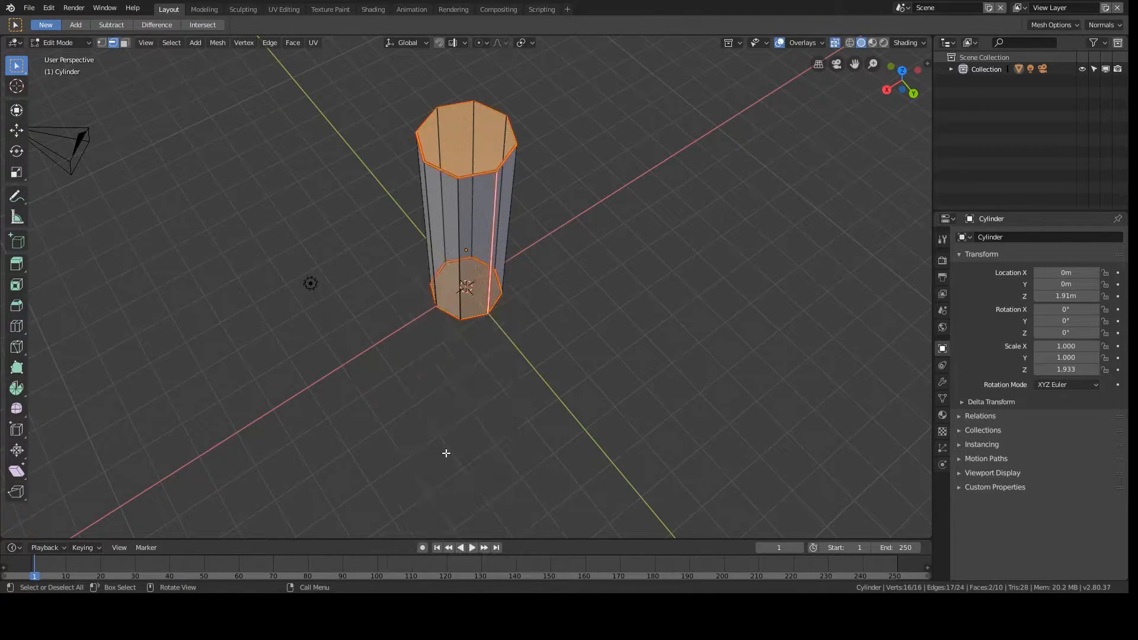
Unwrap all faces of the cylinder.
{"action": "key", "text": "a"}
{"action": "key", "text": "u"}
{"action": "left_click", "coordinate": [515, 243]}
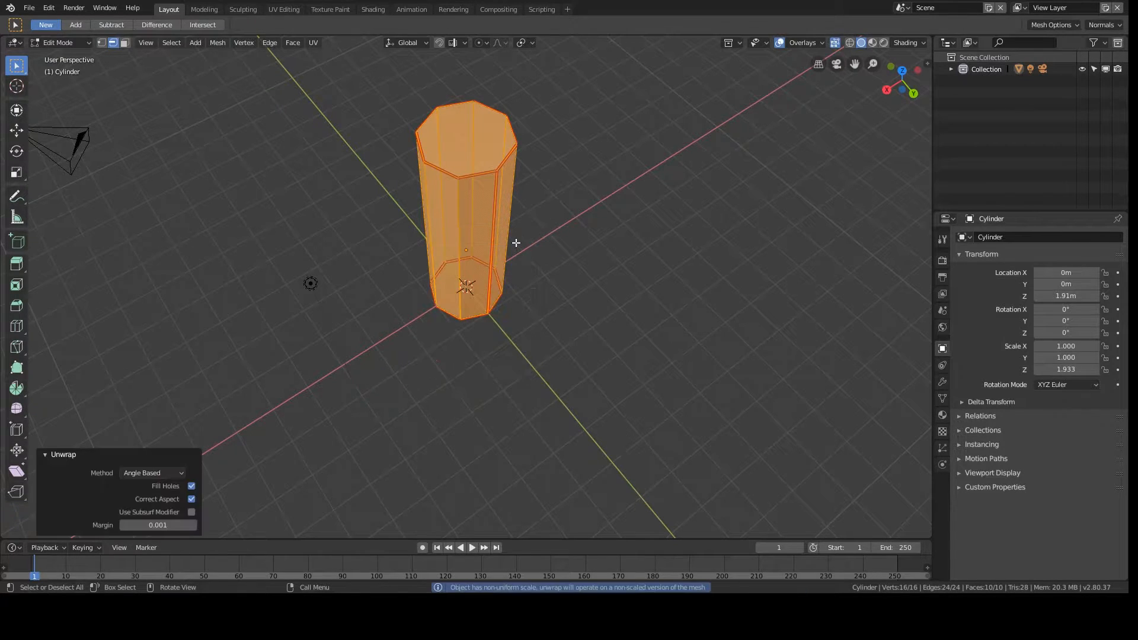
Split the viewport, show the UV Editor in the new area with all UVs selected, and return to Object Mode.
{"action": "left_click_drag", "start_coordinate": [5, 39], "coordinate": [425, 53]}
{"action": "left_click", "coordinate": [14, 47]}
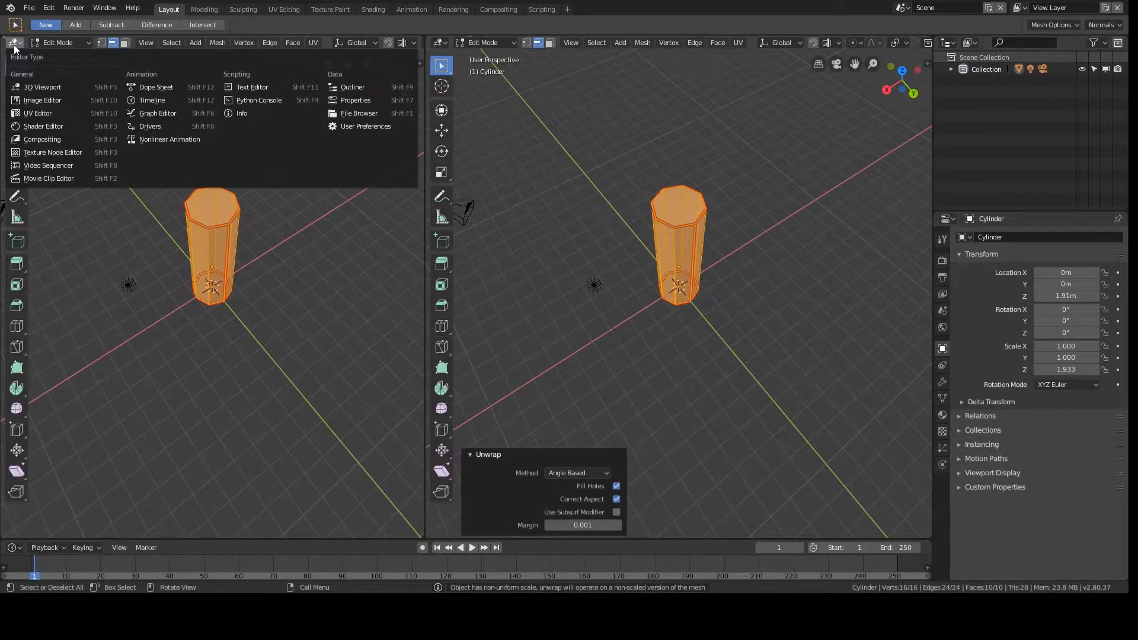
{"action": "left_click", "coordinate": [36, 110]}
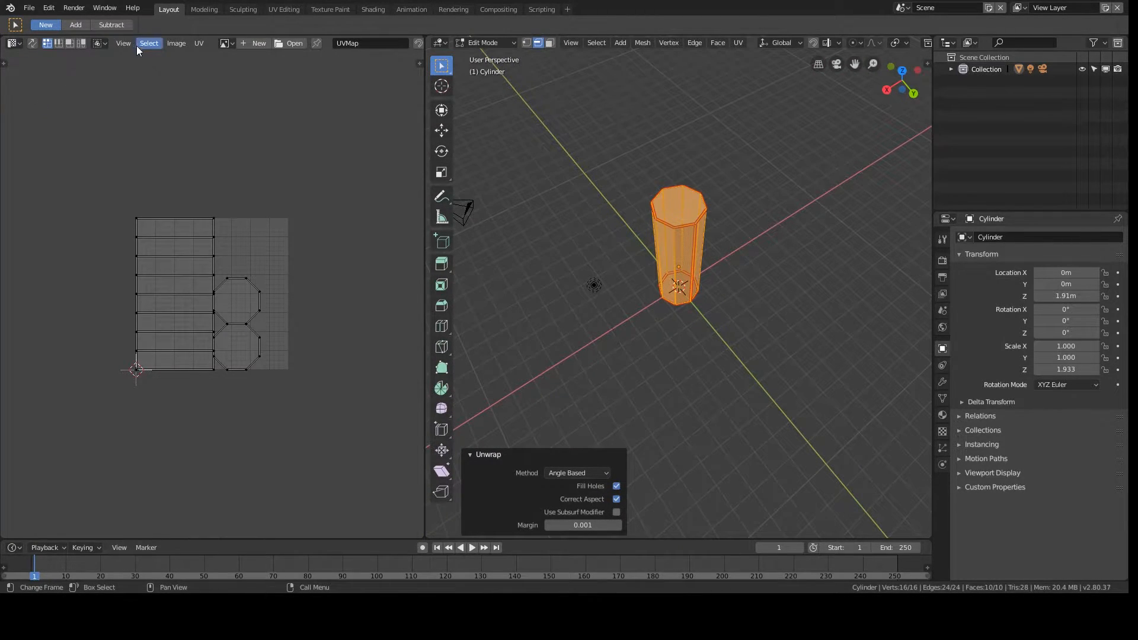
{"action": "key", "text": "a"}
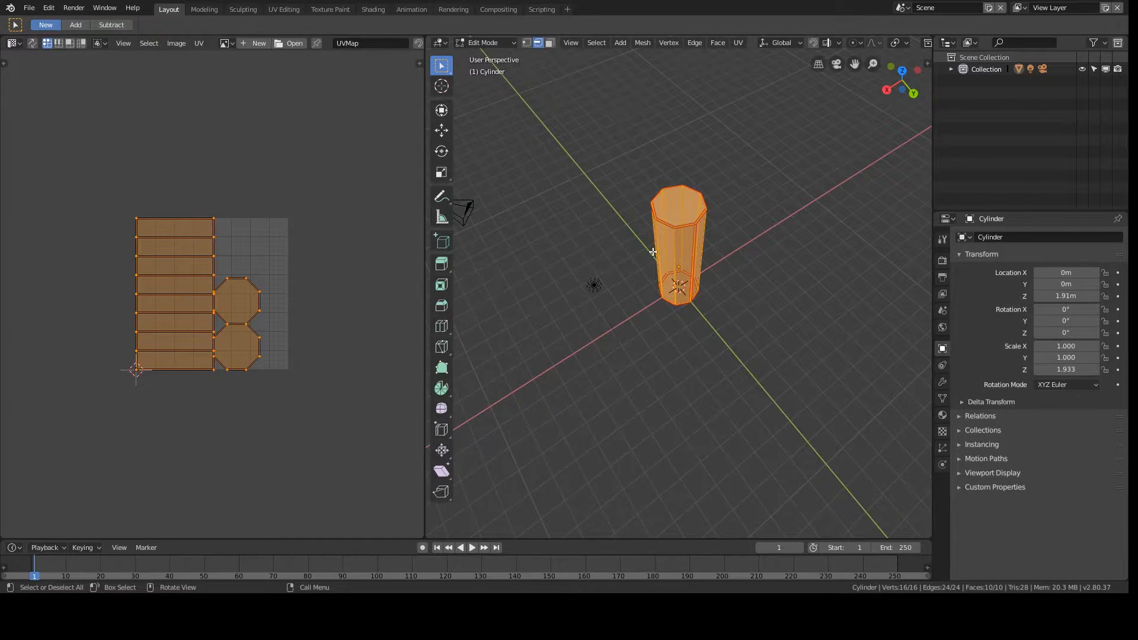
{"action": "key", "text": "Tab"}
{"action": "middle_click_drag", "start_coordinate": [645, 299], "coordinate": [634, 279]}
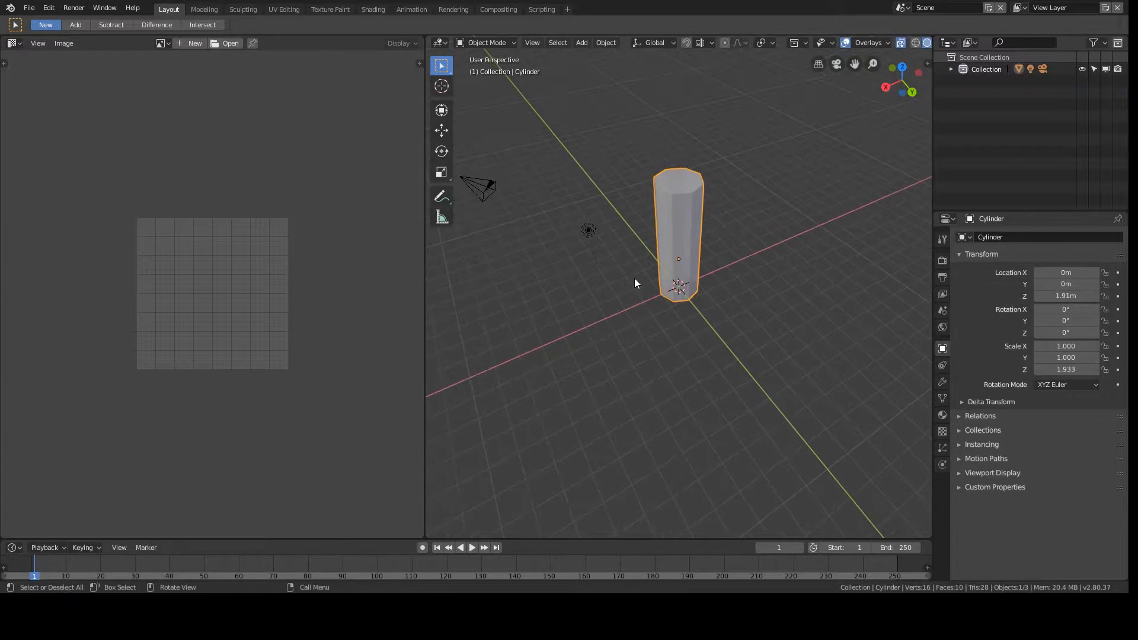
Duplicate the cylinder in place, working in front view.
{"action": "key", "text": "KP_1"}
{"action": "scroll", "coordinate": [635, 282], "scroll_direction": "up", "scroll_amount": 2}
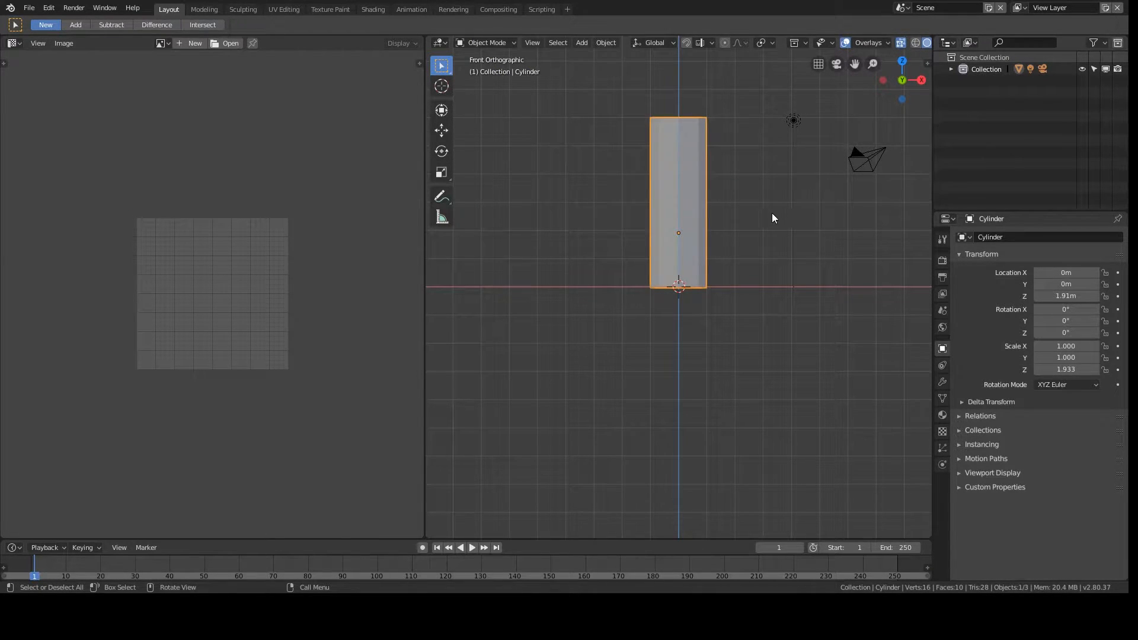
{"action": "key", "text": "shift+d"}
{"action": "key", "text": "Escape"}
{"action": "key", "text": "s"}
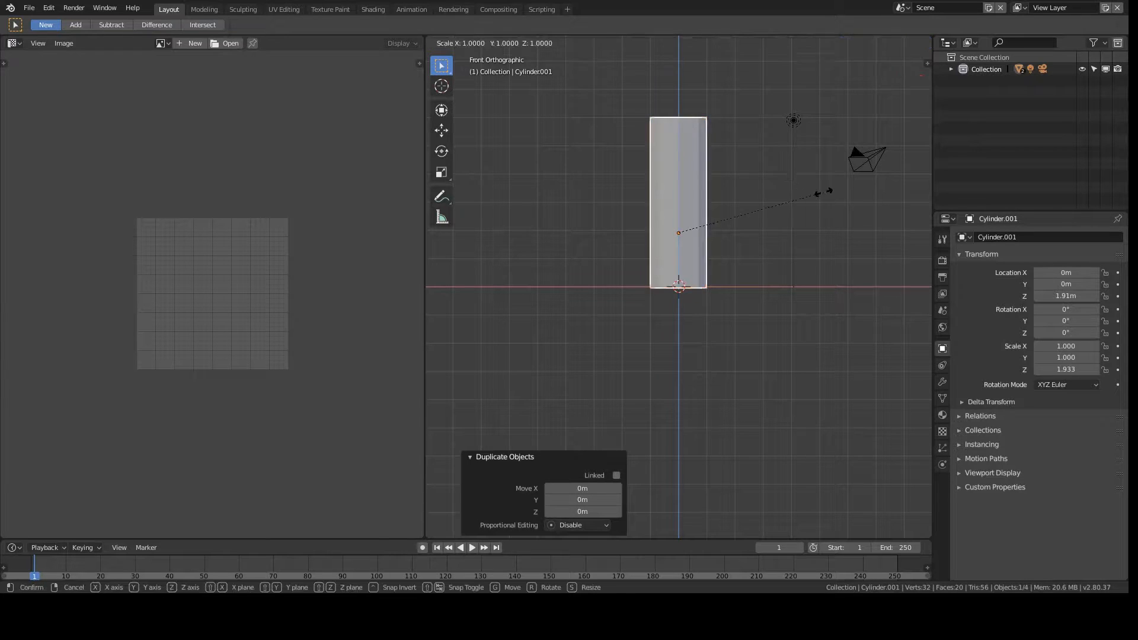
{"action": "left_click", "coordinate": [789, 218]}
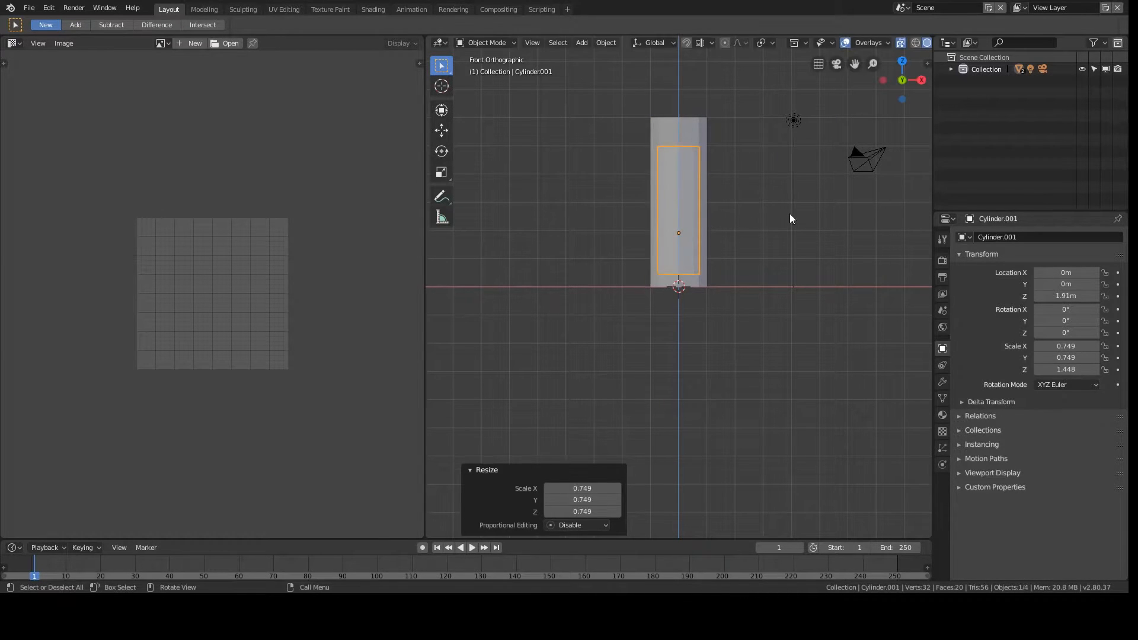
{"action": "right_click", "coordinate": [790, 214]}
{"action": "key", "text": "ctrl+z"}
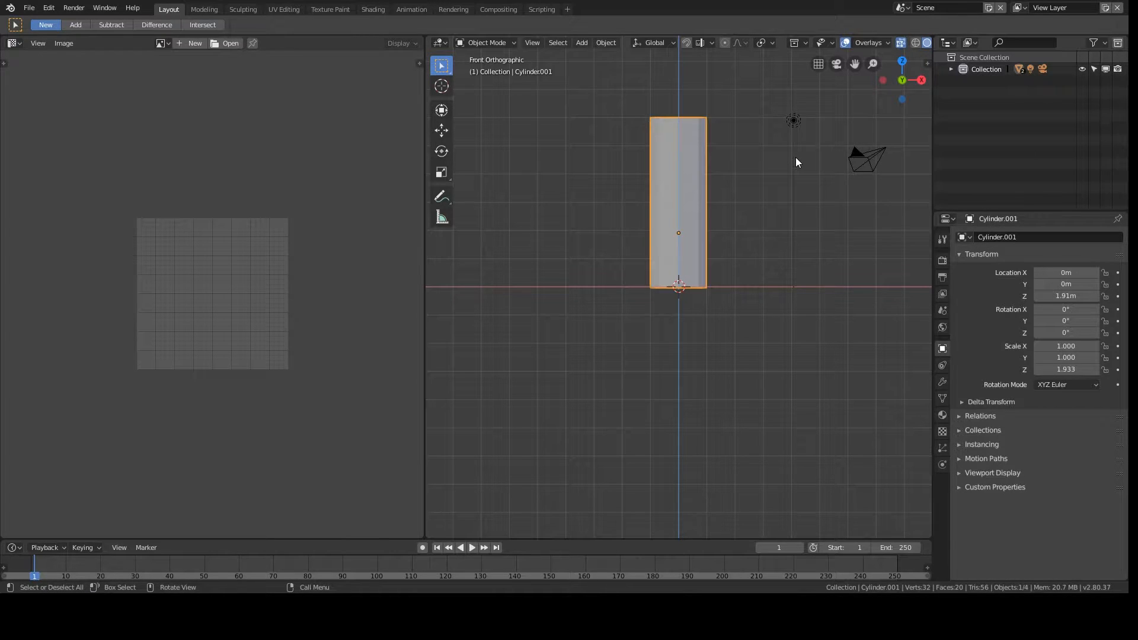
Shorten the duplicate along Z to about 0.667 of its height and tilt it about -29.6° in front view.
{"action": "key", "text": "s"}
{"action": "key", "text": "z"}
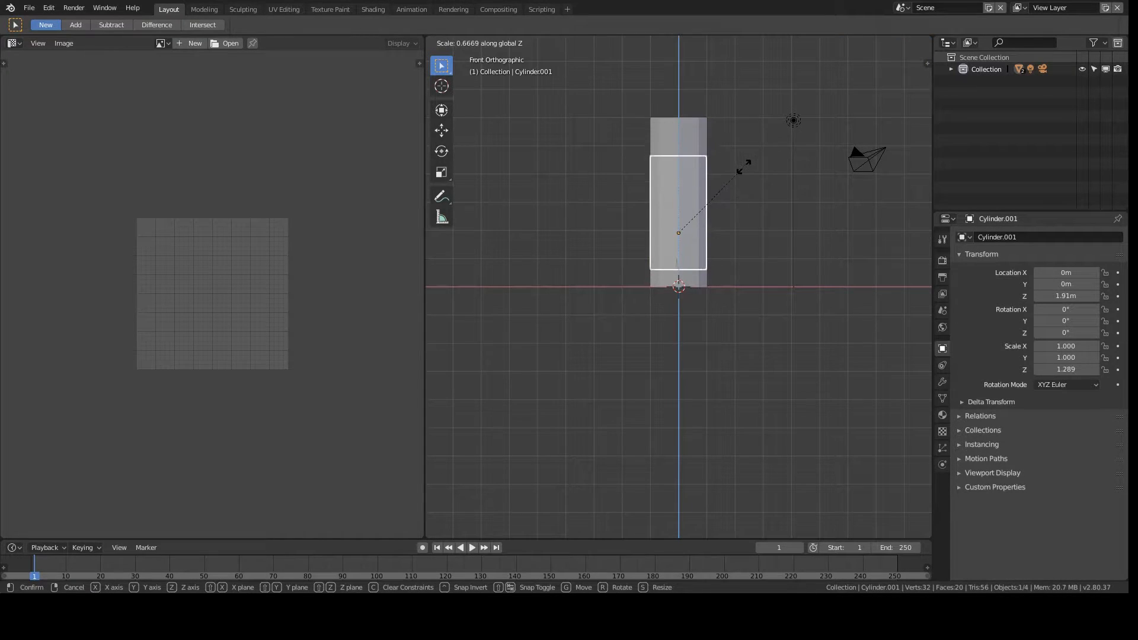
{"action": "left_click", "coordinate": [745, 166]}
{"action": "key", "text": "r"}
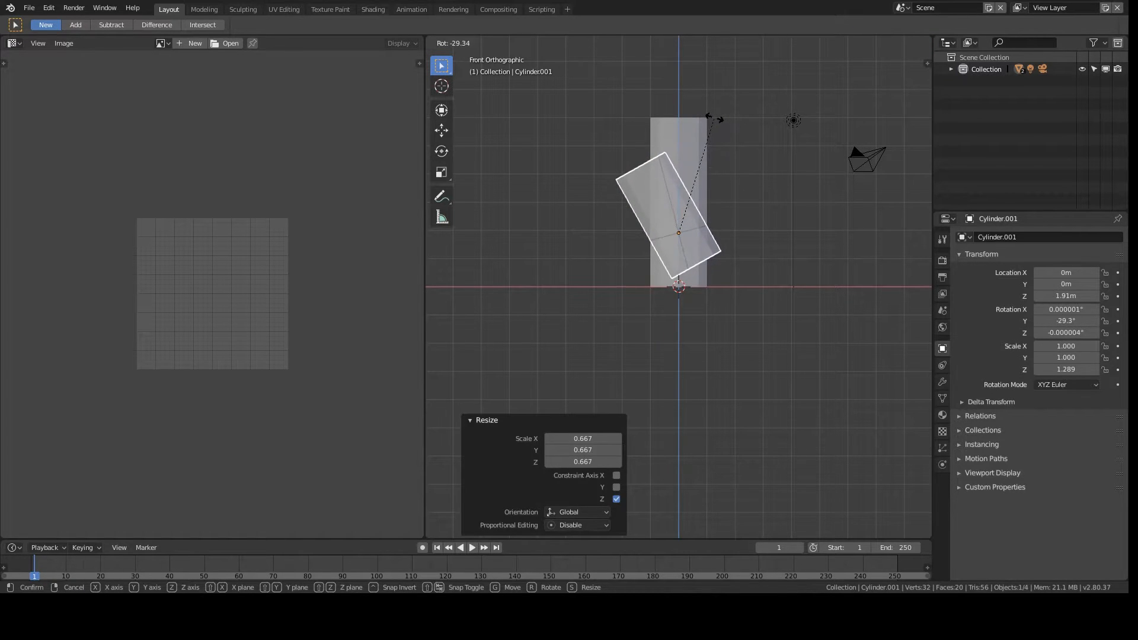
{"action": "left_click", "coordinate": [722, 117]}
Move the tilted duplicate about -1.32 m in X and -0.38 m in Z so it leans out of the tall cylinder's base.
{"action": "key", "text": "g"}
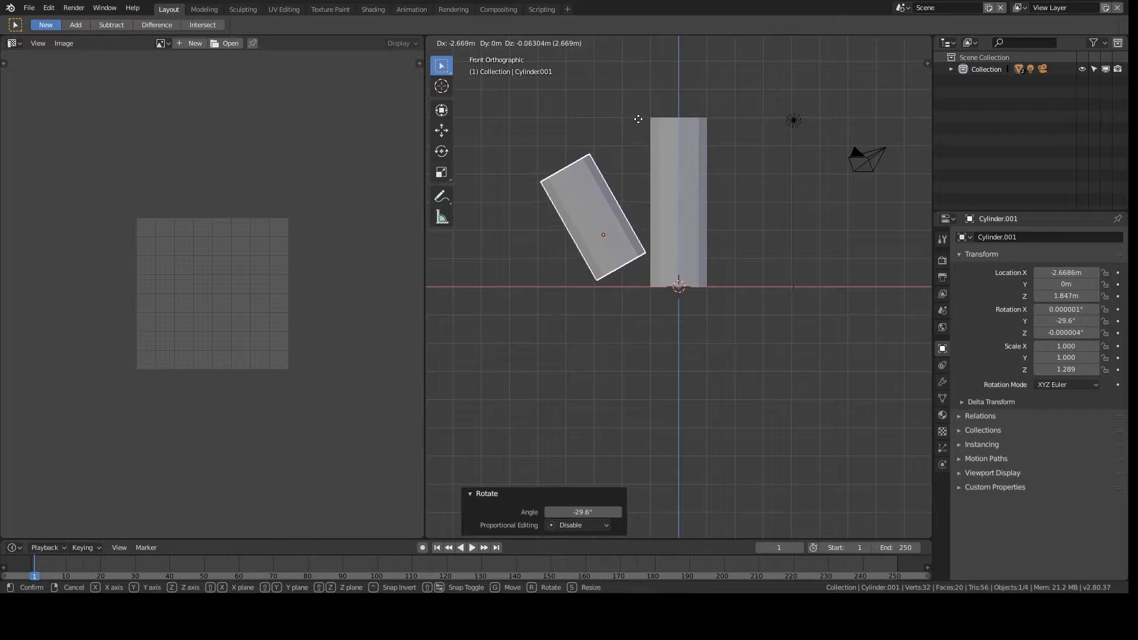
{"action": "left_click", "coordinate": [678, 136]}
{"action": "middle_click_drag", "start_coordinate": [678, 140], "coordinate": [686, 258]}
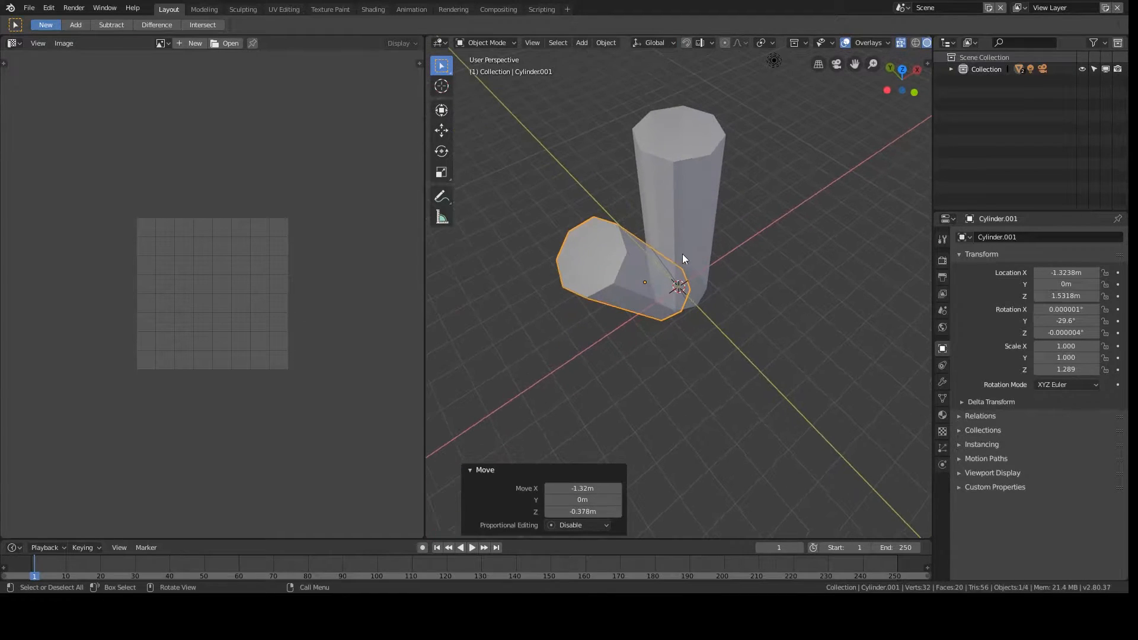
Duplicate the tilted cylinder in place and rotate the copy about 46° around Z in top view.
{"action": "key", "text": "KP_7"}
{"action": "key", "text": "shift+d"}
{"action": "key", "text": "Escape"}
{"action": "key", "text": "r"}
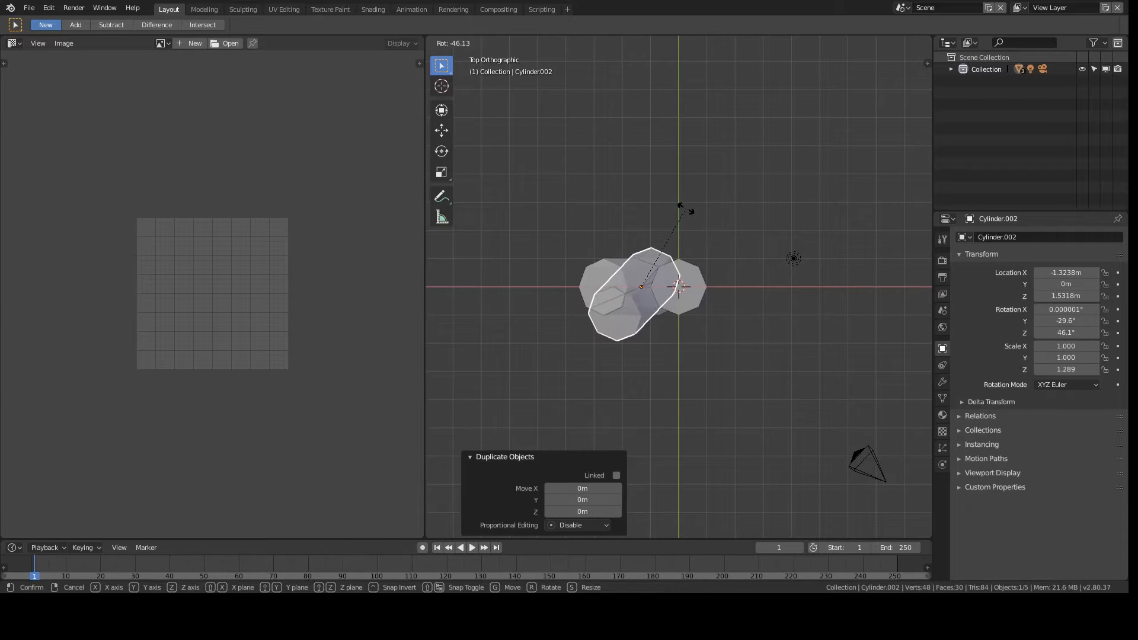
{"action": "left_click", "coordinate": [688, 220]}
Move the rotated copy about 0.42 m in X and -0.84 m in Y, and scale it down to about 0.685.
{"action": "key", "text": "g"}
{"action": "left_click", "coordinate": [730, 239]}
{"action": "key", "text": "s"}
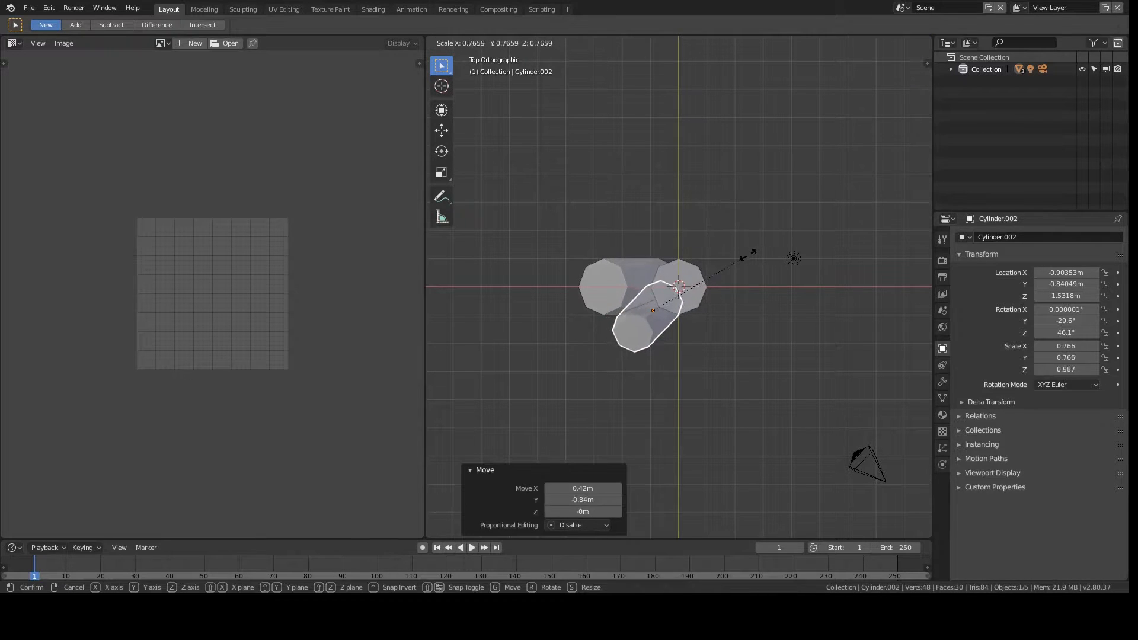
{"action": "left_click", "coordinate": [726, 261]}
{"action": "middle_click_drag", "start_coordinate": [726, 261], "coordinate": [697, 199]}
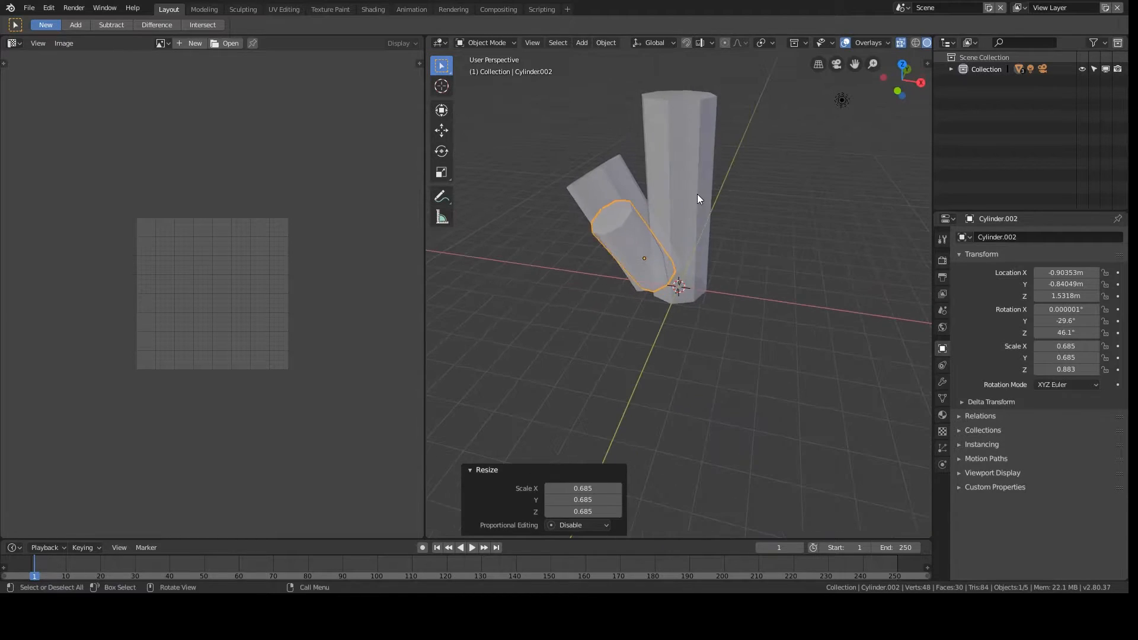
Move the smallest cylinder closer to the tall cylinder's base in top view.
{"action": "key", "text": "KP_7"}
{"action": "key", "text": "g"}
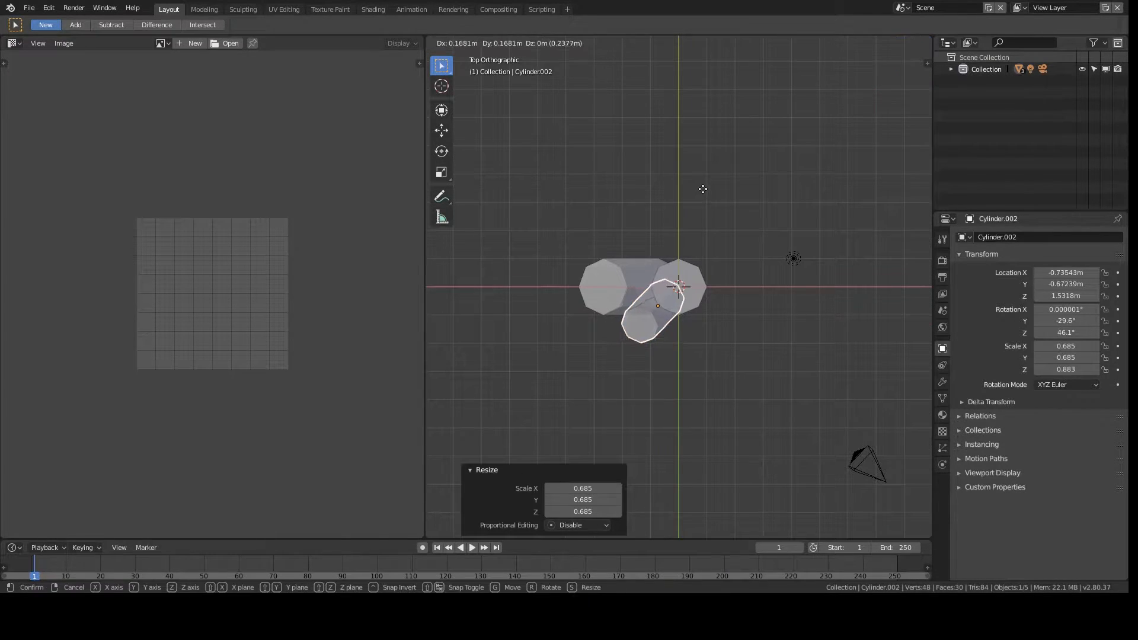
{"action": "key", "text": "Escape"}
Scale the first tilted cylinder down to about 0.85 and move it along X closer to the tall cylinder.
{"action": "left_click", "coordinate": [612, 285]}
{"action": "key", "text": "s"}
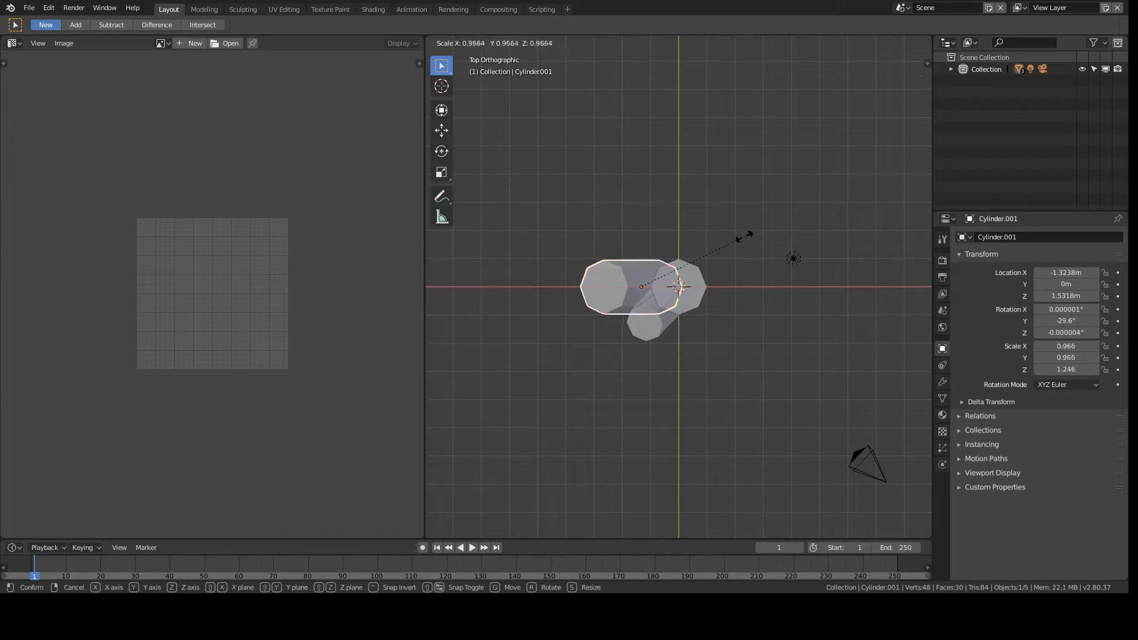
{"action": "left_click", "coordinate": [733, 241]}
{"action": "key", "text": "g"}
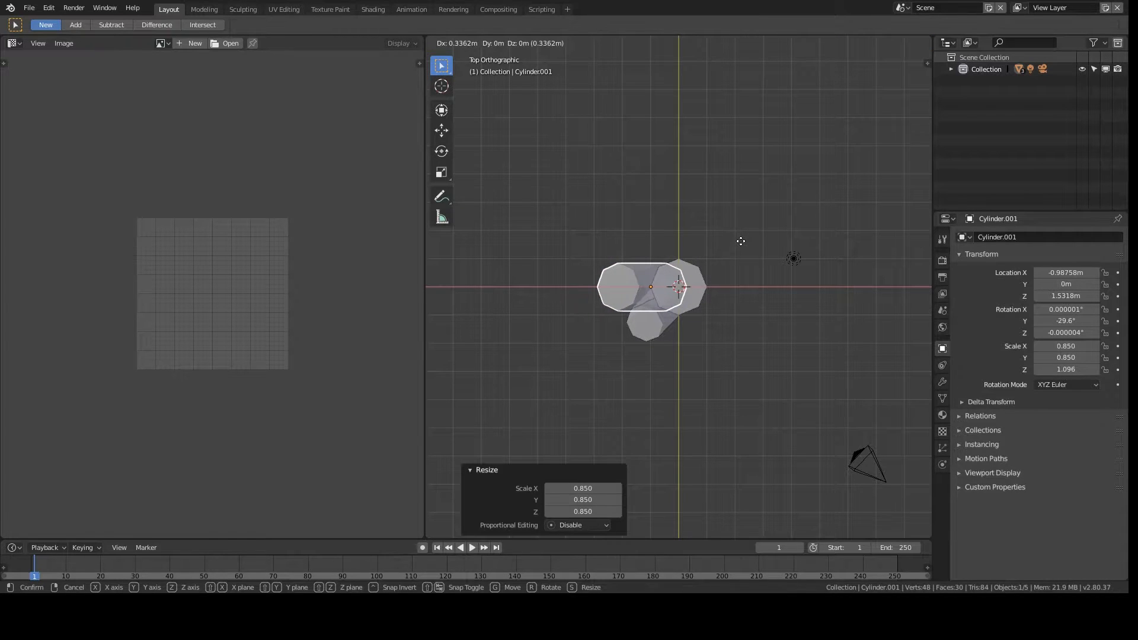
{"action": "left_click", "coordinate": [744, 247]}
{"action": "middle_click_drag", "start_coordinate": [745, 247], "coordinate": [686, 172]}
Duplicate the tall cylinder in place and rotate the copy about -21.2° in the right view, tilting it toward negative Y.
{"action": "left_click", "coordinate": [688, 169]}
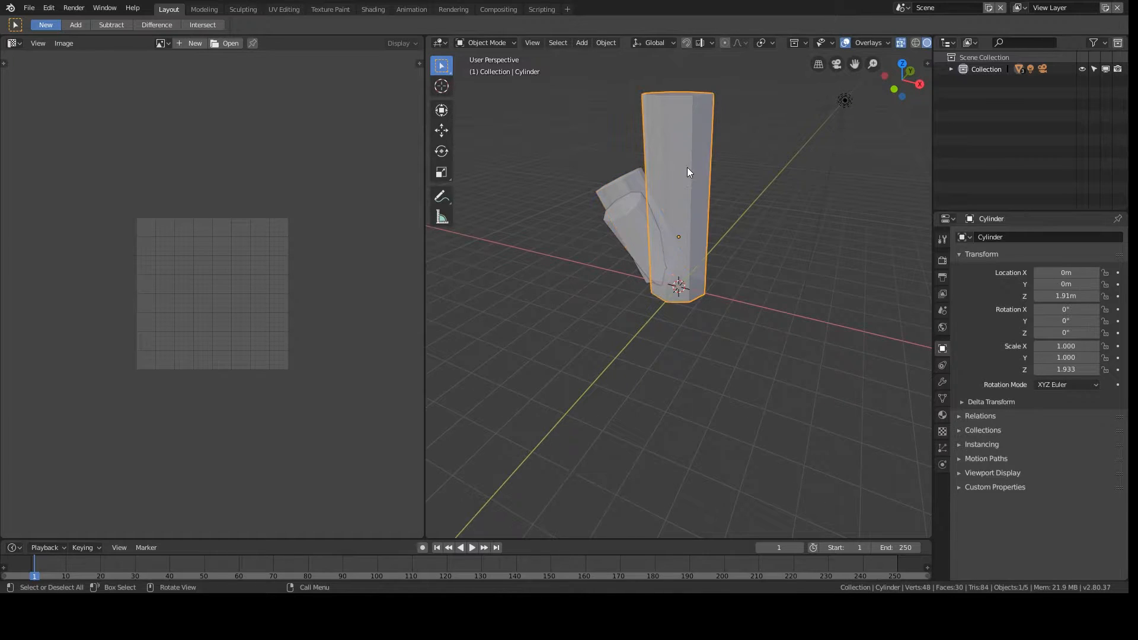
{"action": "key", "text": "KP_1"}
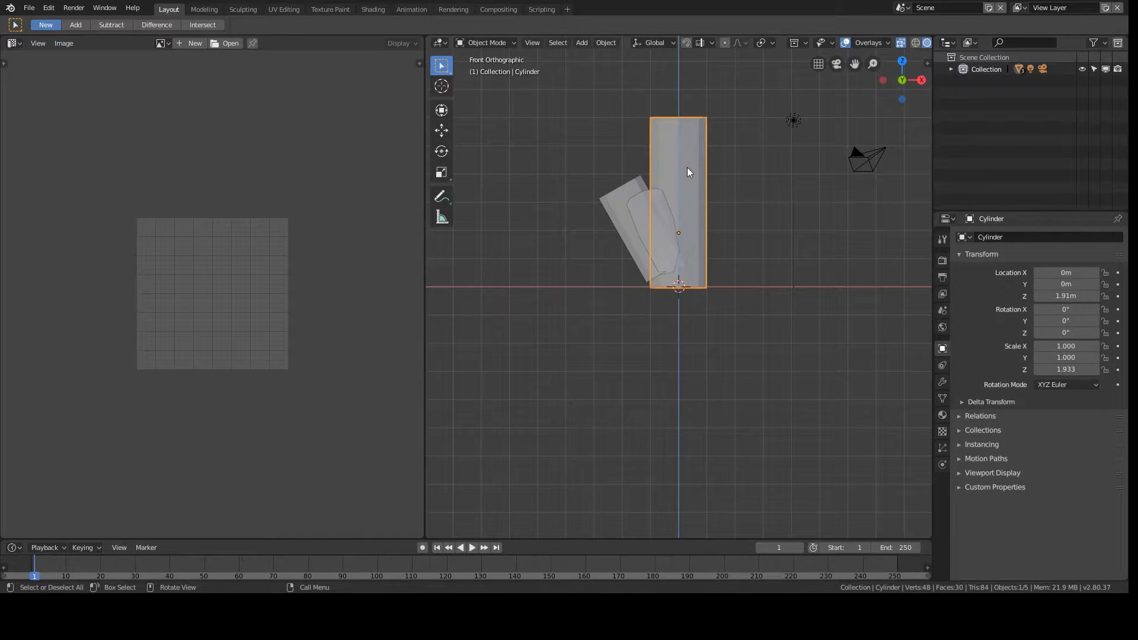
{"action": "key", "text": "shift+d"}
{"action": "right_click", "coordinate": [687, 167]}
{"action": "key", "text": "KP_3"}
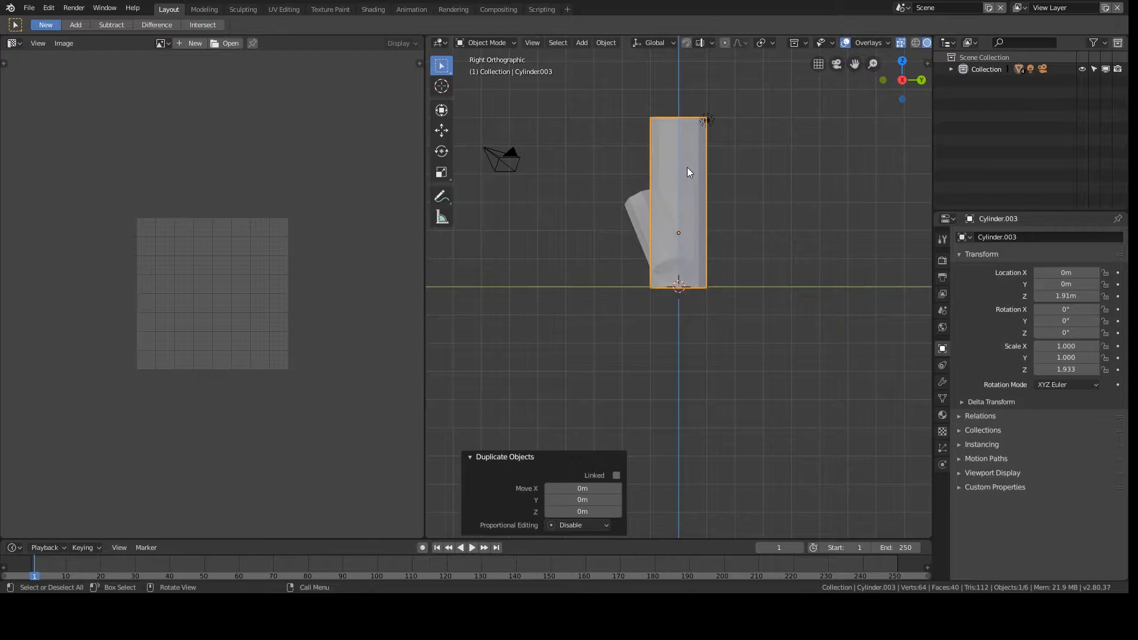
{"action": "key", "text": "r"}
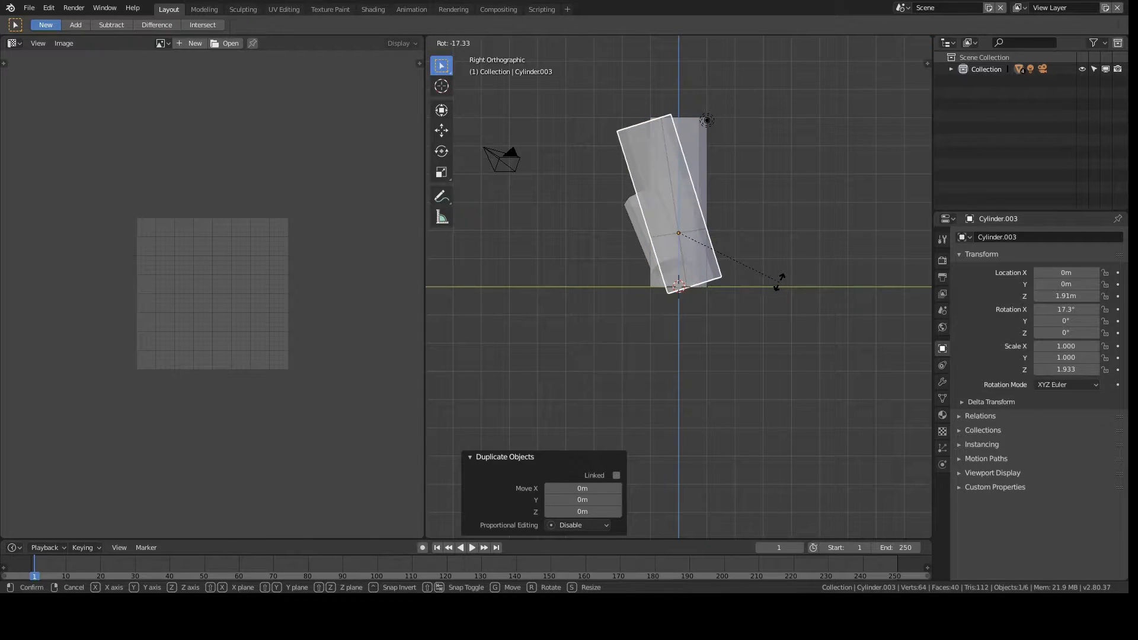
{"action": "left_click", "coordinate": [786, 268]}
Scale the tilted copy down to about 0.929 and shrink its bottom face so the cylinder tapers toward the base.
{"action": "key", "text": "s"}
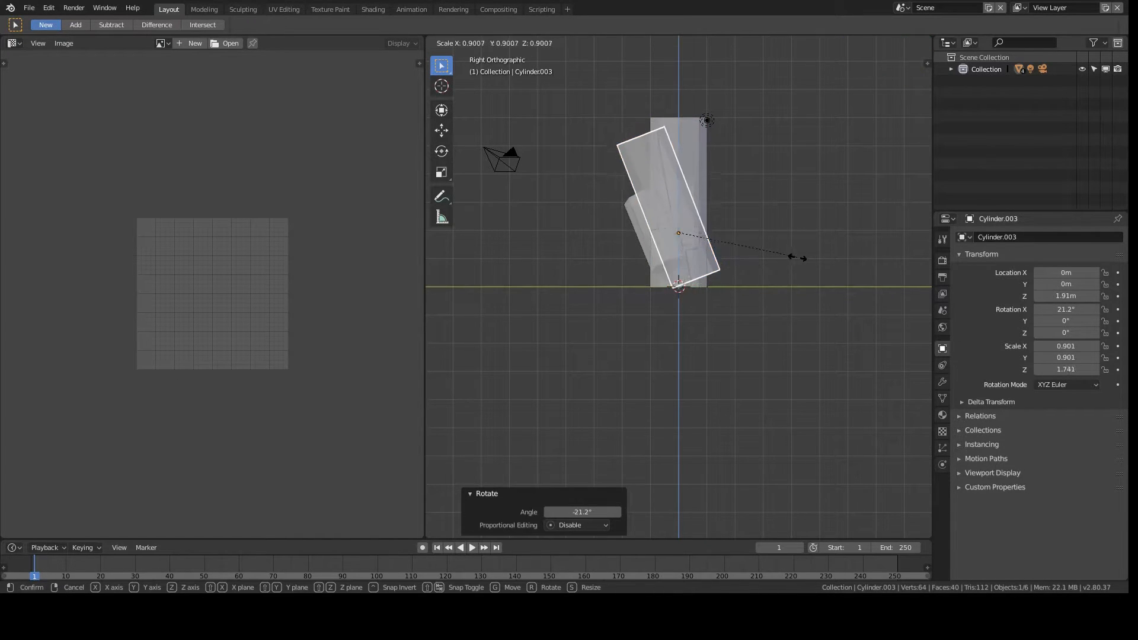
{"action": "left_click", "coordinate": [805, 249]}
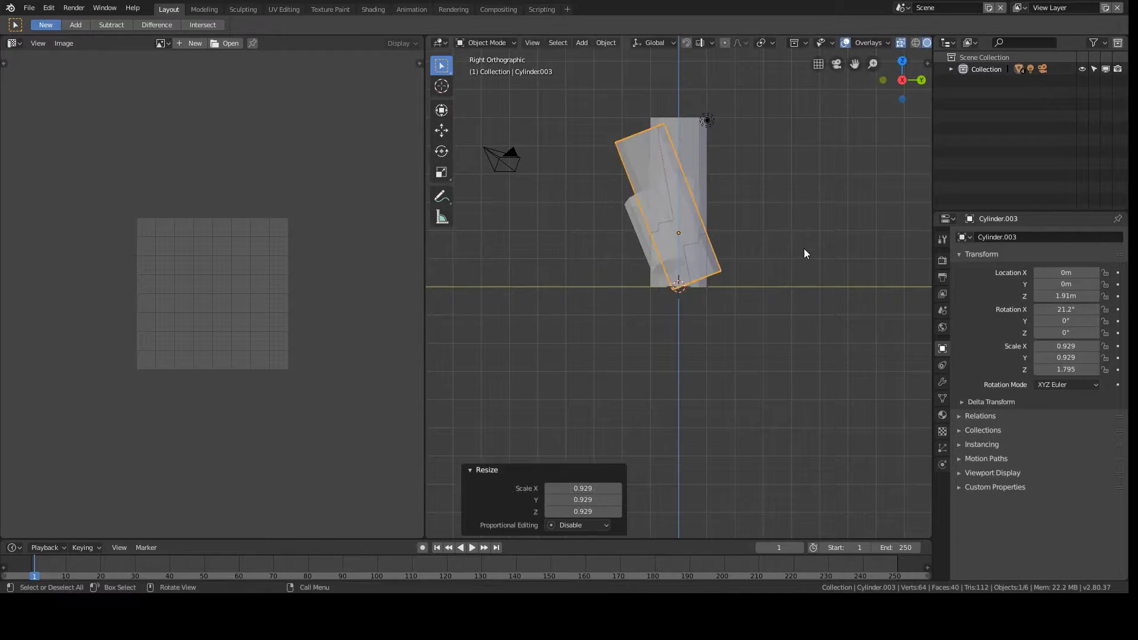
{"action": "key", "text": "Tab"}
{"action": "left_click_drag", "start_coordinate": [622, 254], "coordinate": [818, 315]}
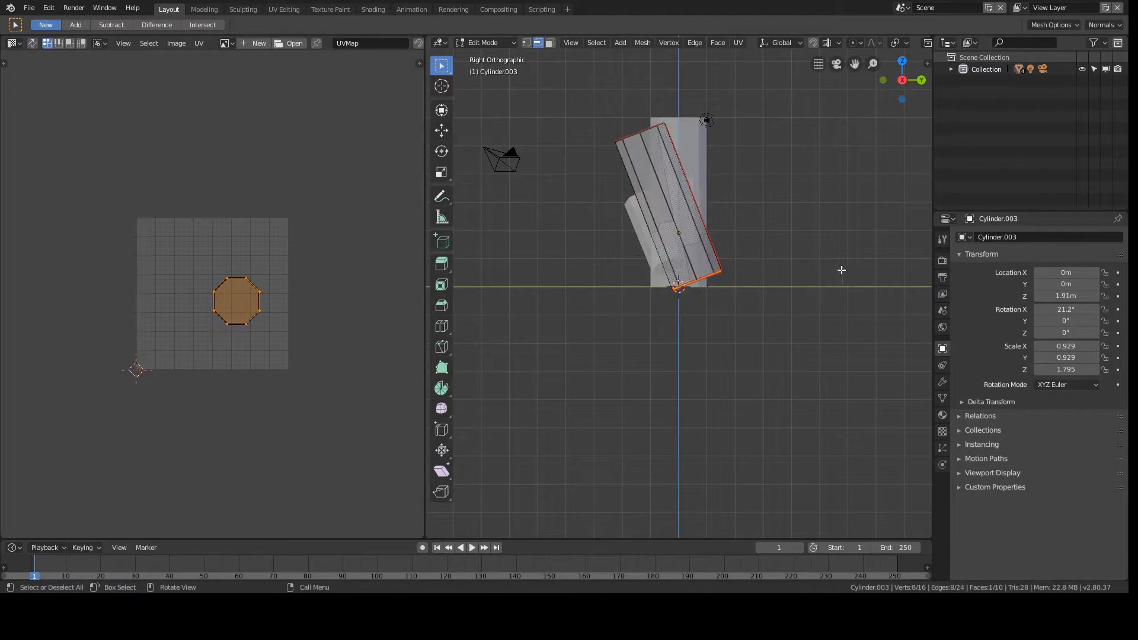
{"action": "key", "text": "s"}
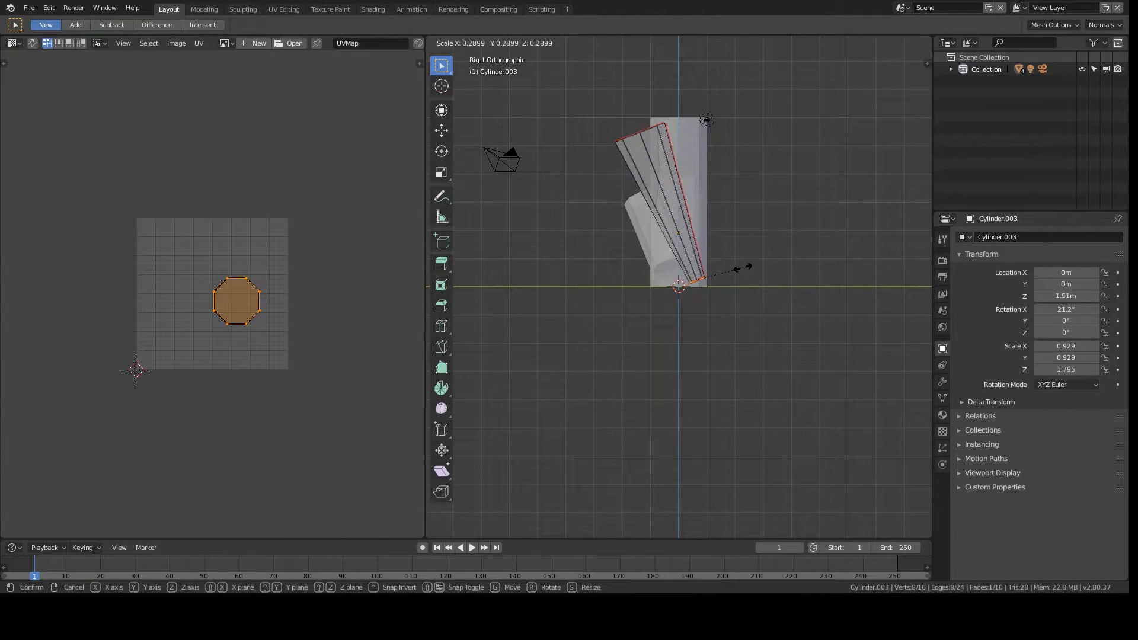
{"action": "left_click", "coordinate": [793, 274]}
{"action": "key", "text": "Tab"}
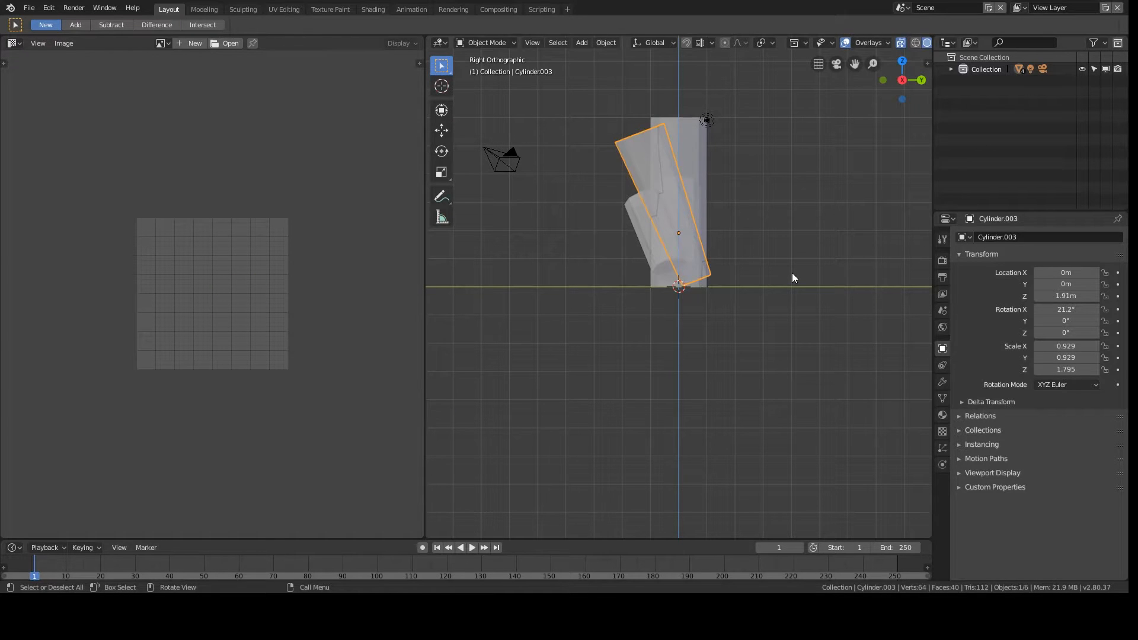
Move the tapered copy about -0.55 m in Y and 0.17 m in Z, and shorten it by moving its top face down.
{"action": "key", "text": "g"}
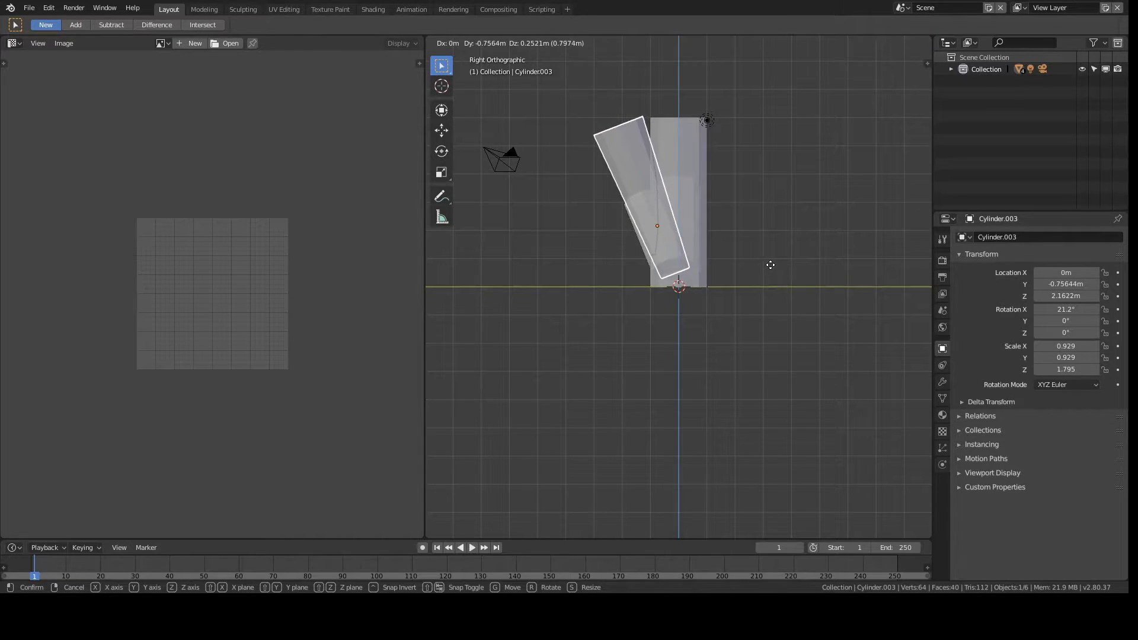
{"action": "left_click", "coordinate": [777, 272]}
{"action": "key", "text": "Tab"}
{"action": "left_click_drag", "start_coordinate": [555, 82], "coordinate": [751, 200]}
{"action": "key", "text": "g"}
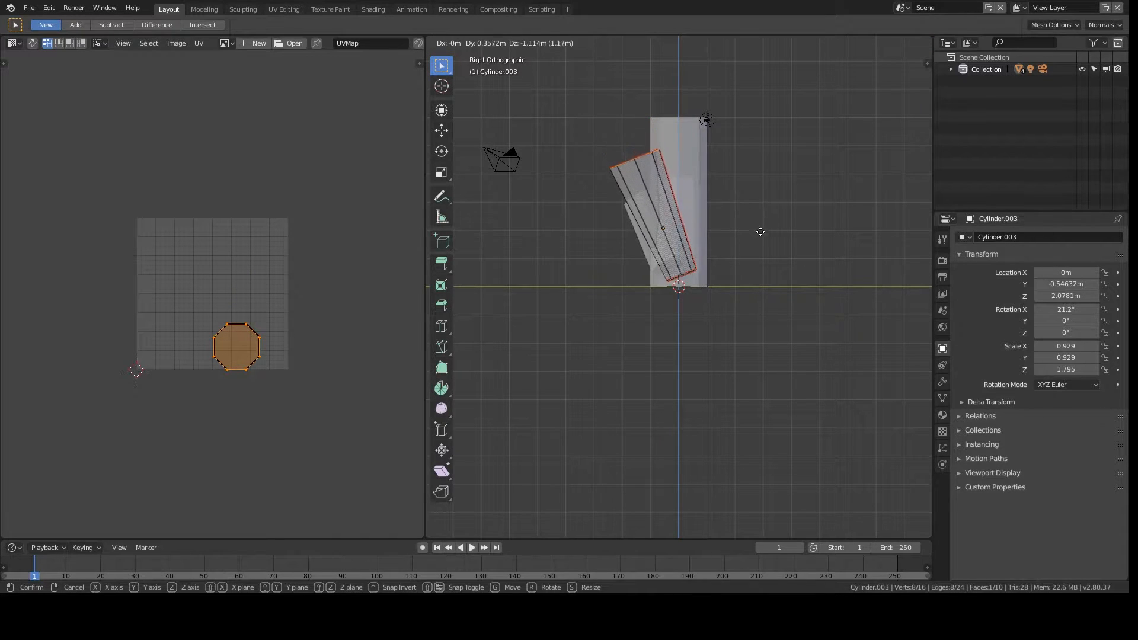
{"action": "left_click", "coordinate": [757, 225]}
{"action": "middle_click_drag", "start_coordinate": [757, 226], "coordinate": [823, 272]}
{"action": "key", "text": "Tab"}
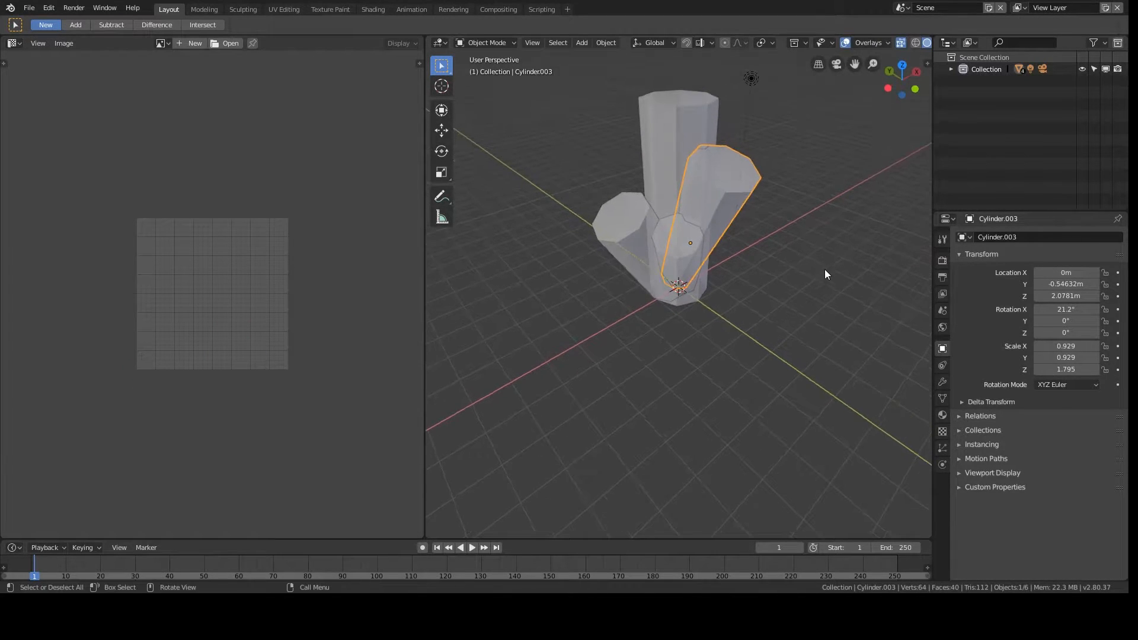
Turn off X-ray, rotate the tapered copy about -9.45° further outward, and move it about -0.67 m in Y and -0.23 m in Z.
{"action": "left_click", "coordinate": [901, 43]}
{"action": "middle_click_drag", "start_coordinate": [820, 189], "coordinate": [633, 141]}
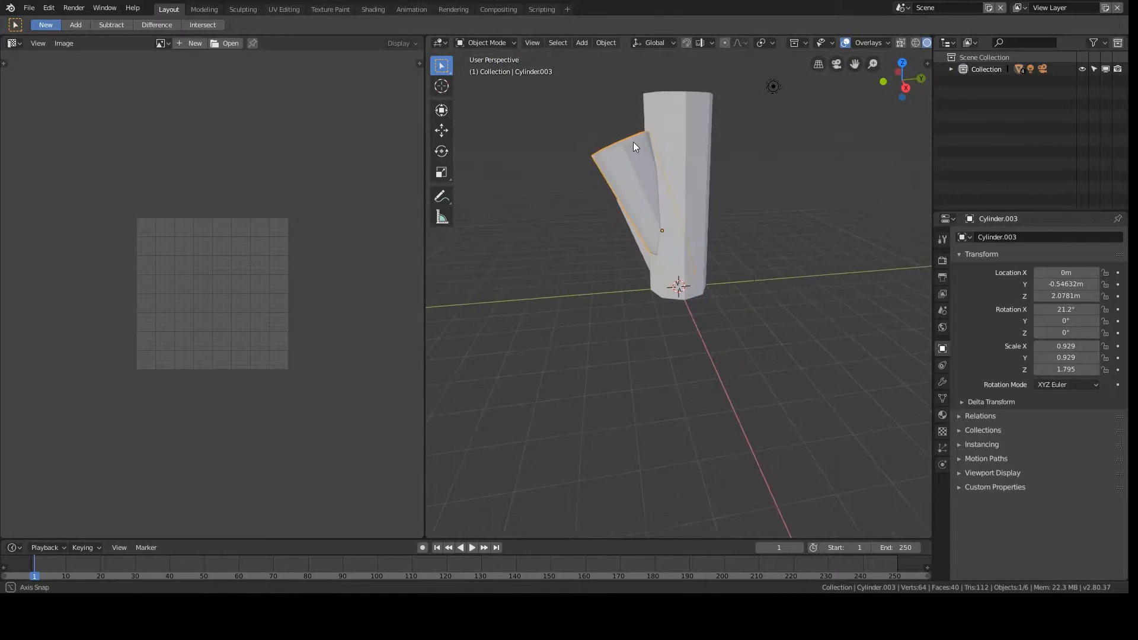
{"action": "key", "text": "r"}
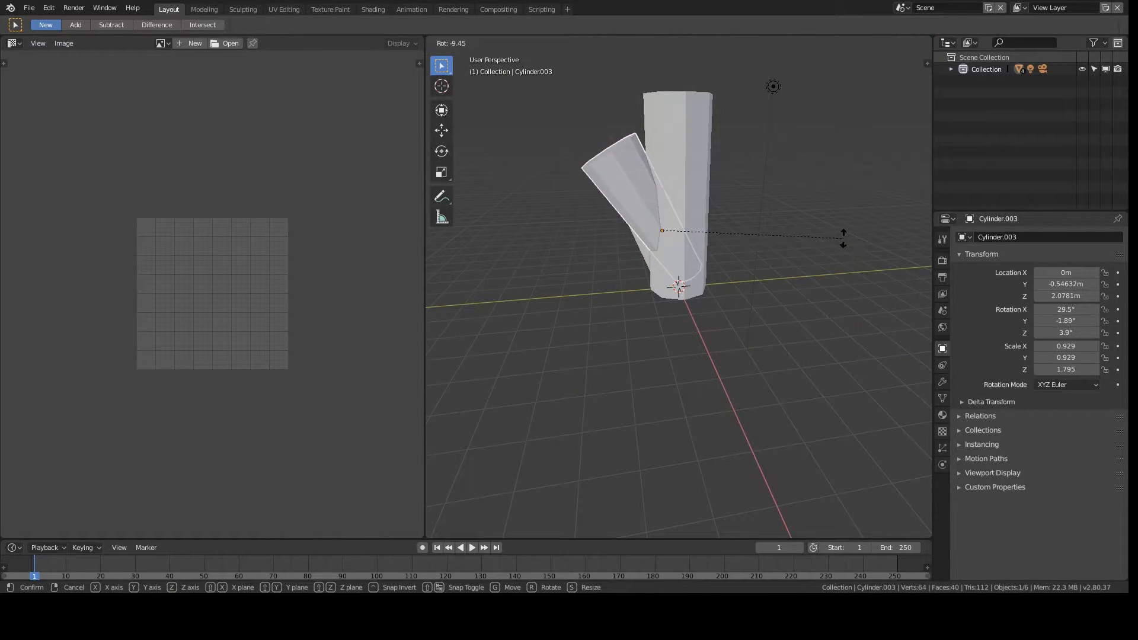
{"action": "left_click", "coordinate": [843, 237]}
{"action": "key", "text": "g"}
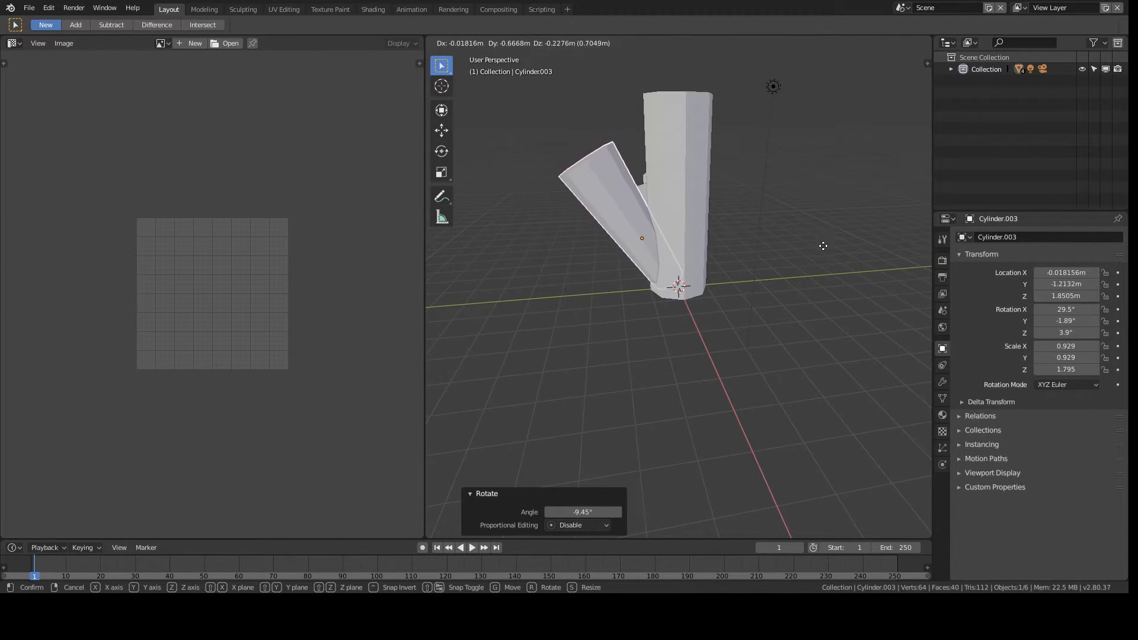
{"action": "left_click", "coordinate": [823, 245]}
Duplicate the tall cylinder in place and tilt the copy about 27° around Y in front view, toward positive X.
{"action": "left_click", "coordinate": [677, 202]}
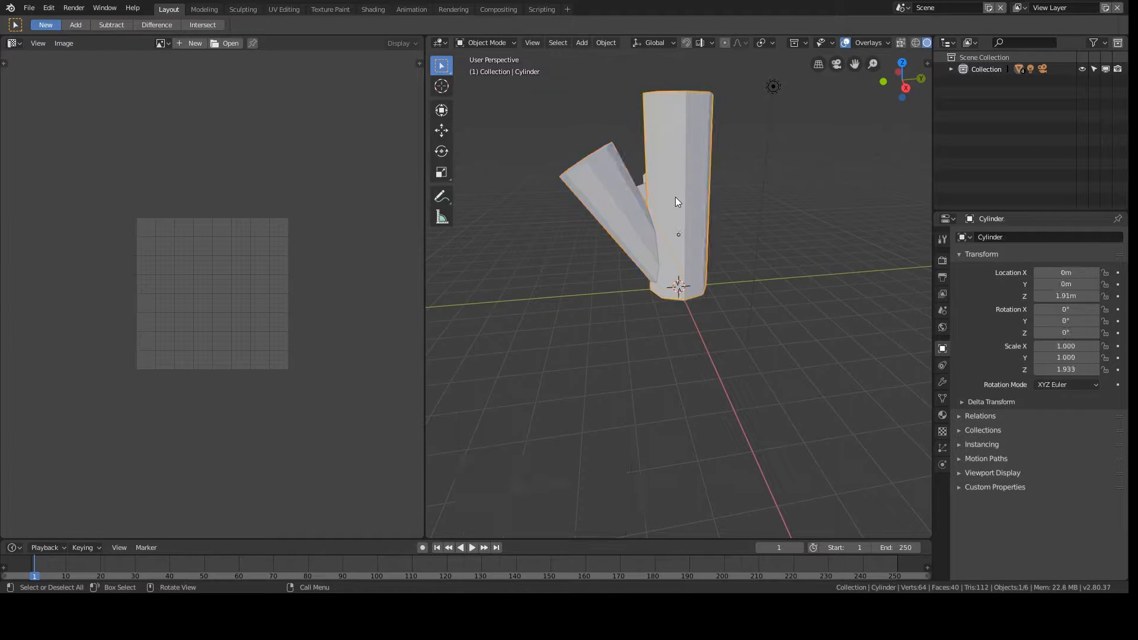
{"action": "key", "text": "KP_7"}
{"action": "key", "text": "shift+d"}
{"action": "right_click", "coordinate": [675, 200]}
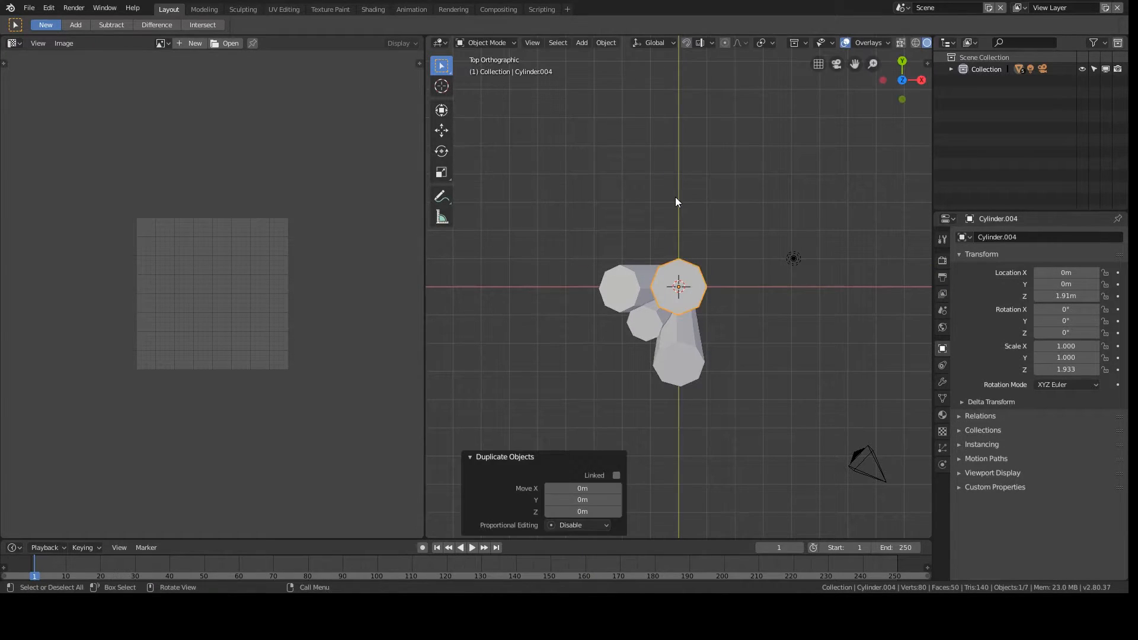
{"action": "key", "text": "KP_1"}
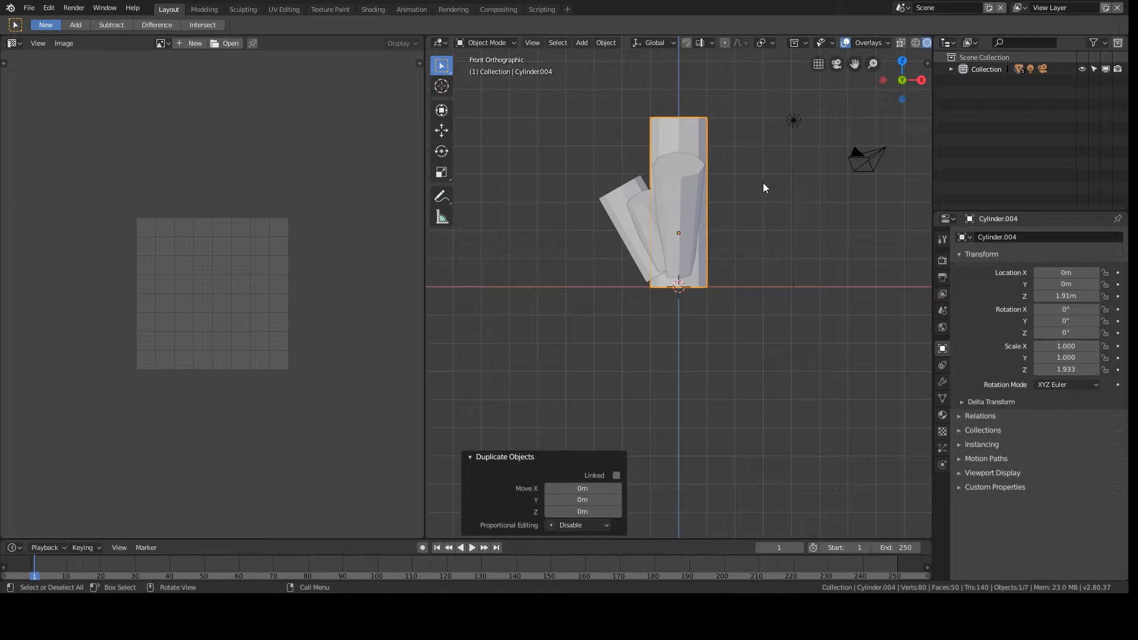
{"action": "key", "text": "r"}
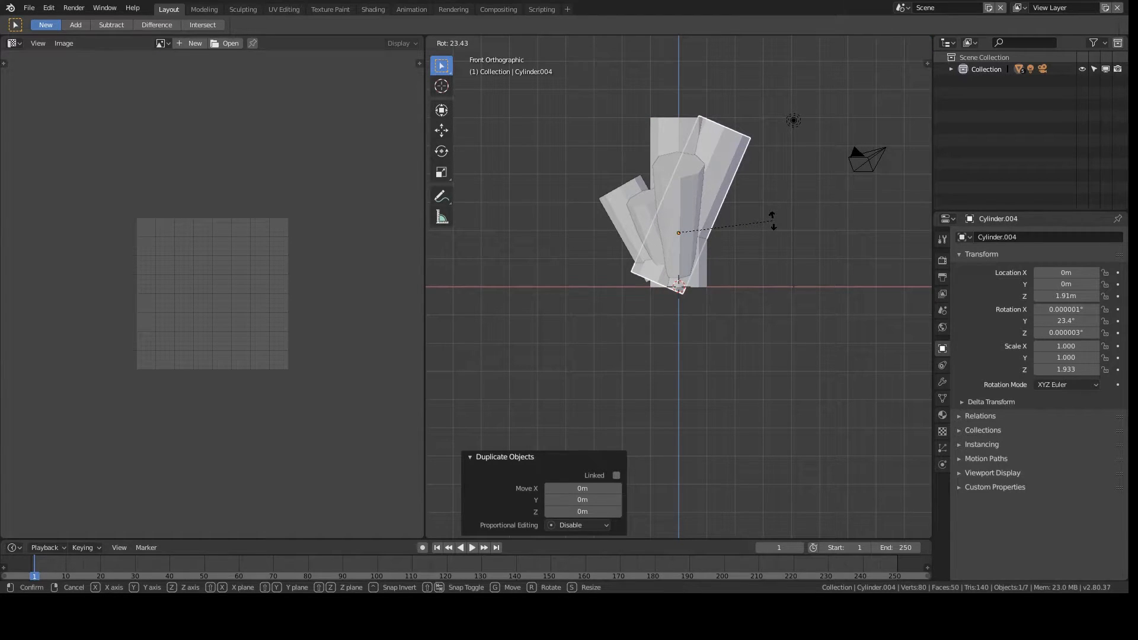
{"action": "left_click", "coordinate": [731, 247]}
Widen the 3D viewport, enable X-ray, and shorten the new copy by moving its top face down along its tilt.
{"action": "key", "text": "Tab"}
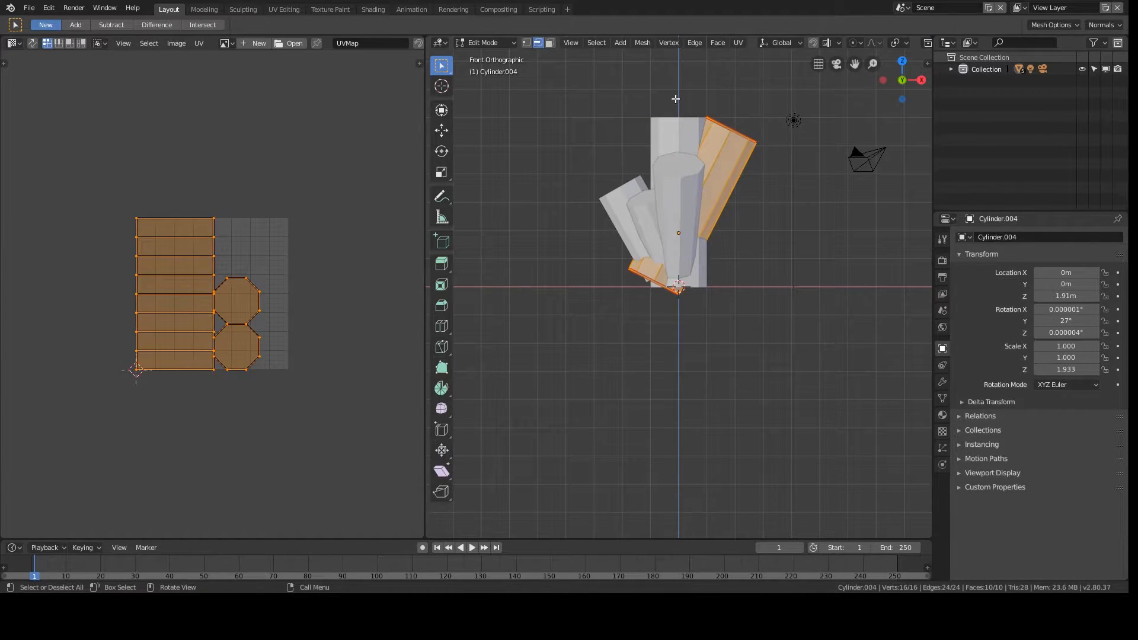
{"action": "left_click_drag", "start_coordinate": [932, 119], "coordinate": [1071, 124]}
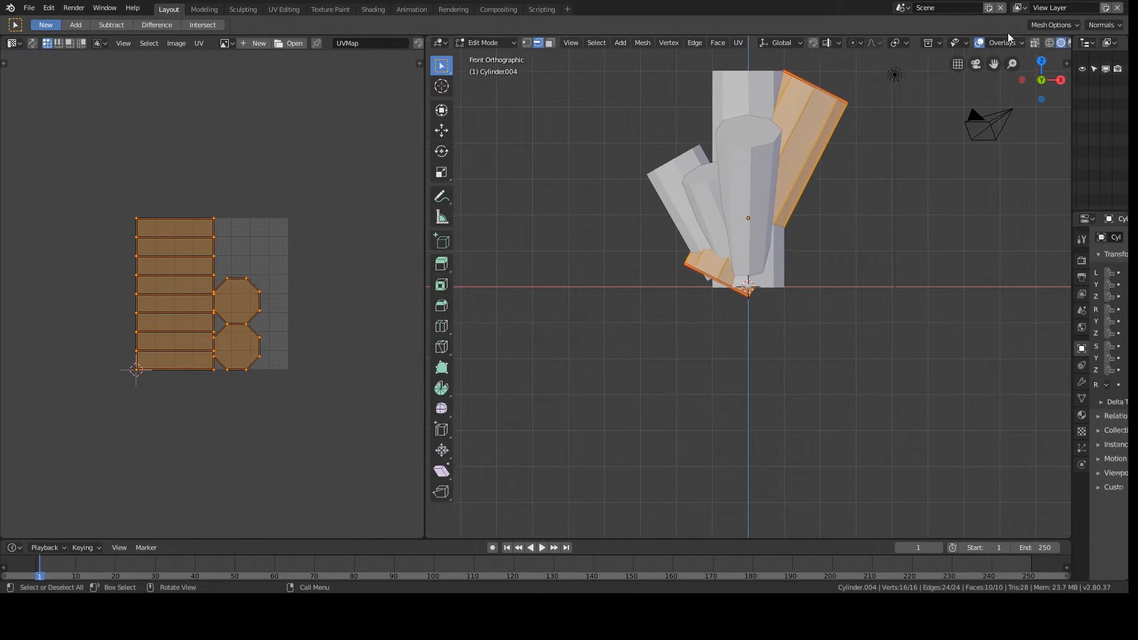
{"action": "left_click", "coordinate": [1036, 44]}
{"action": "left_click", "coordinate": [892, 164]}
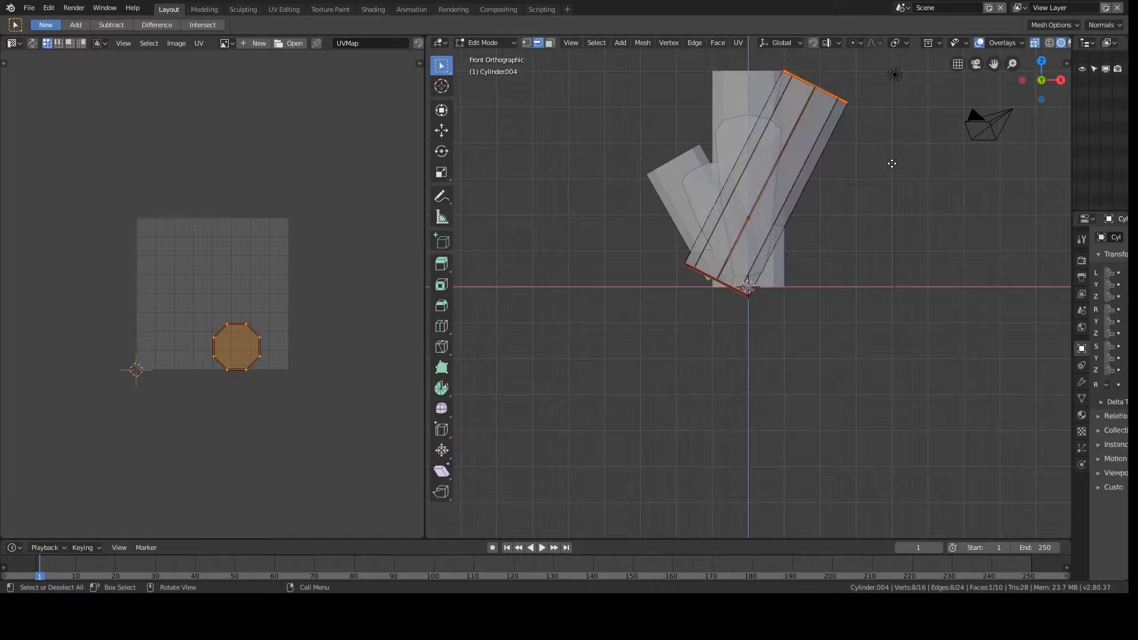
{"action": "key", "text": "g"}
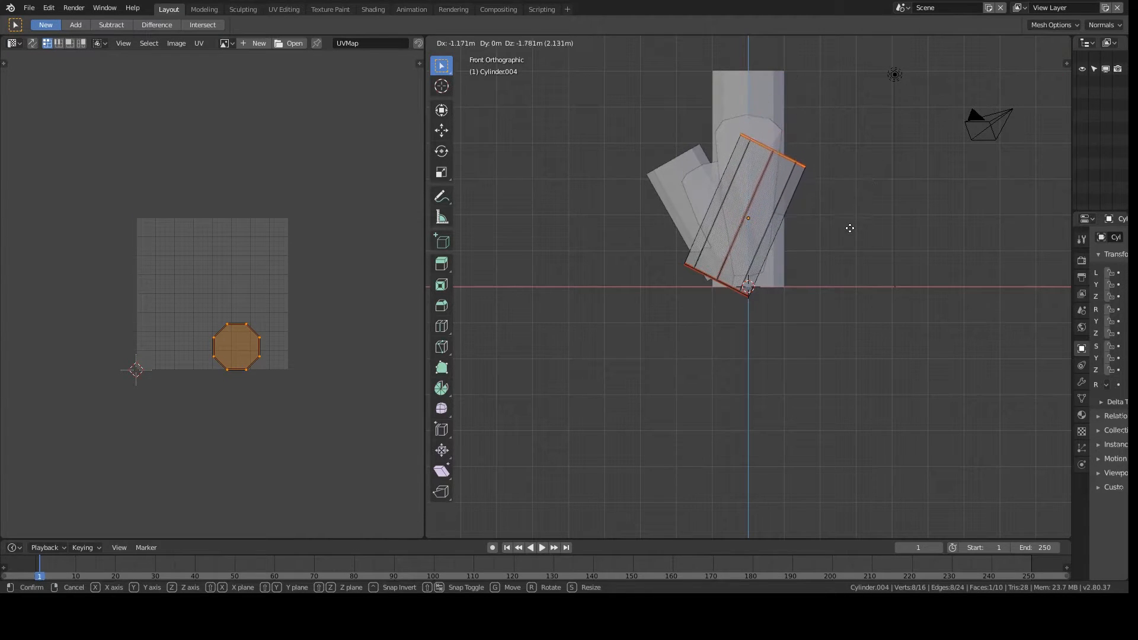
{"action": "left_click", "coordinate": [848, 233]}
Move the new copy's bottom face about 0.71 m in X and 0.48 m in Z.
{"action": "left_click_drag", "start_coordinate": [709, 241], "coordinate": [835, 352]}
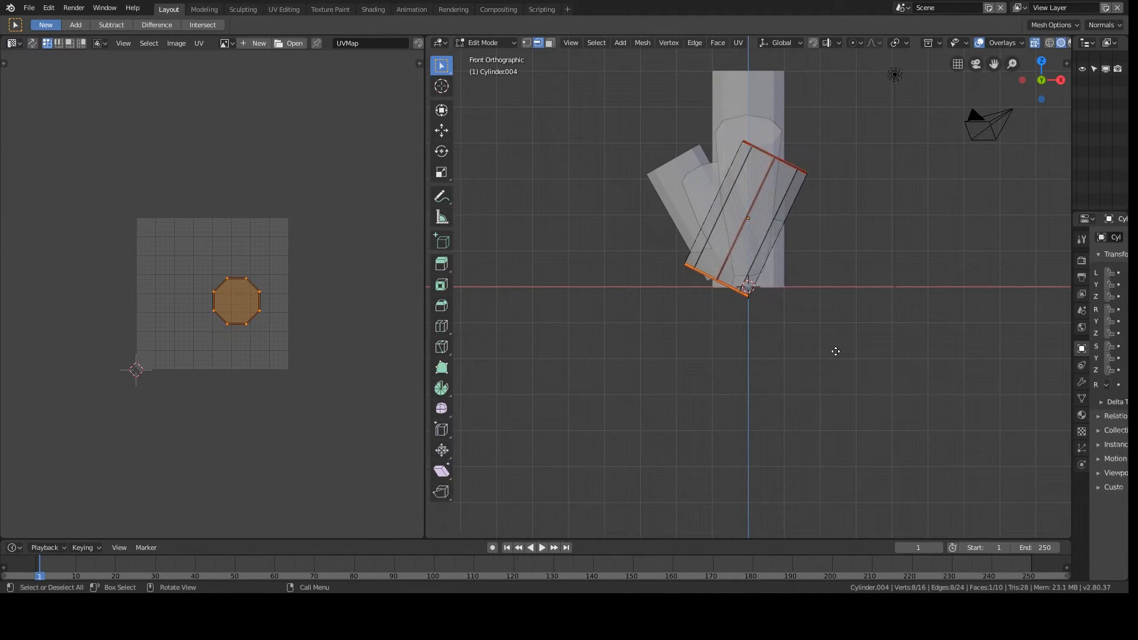
{"action": "key", "text": "g"}
{"action": "left_click", "coordinate": [861, 332]}
Scale the bottom face down to about 0.746 and rotate it close to horizontal.
{"action": "key", "text": "s"}
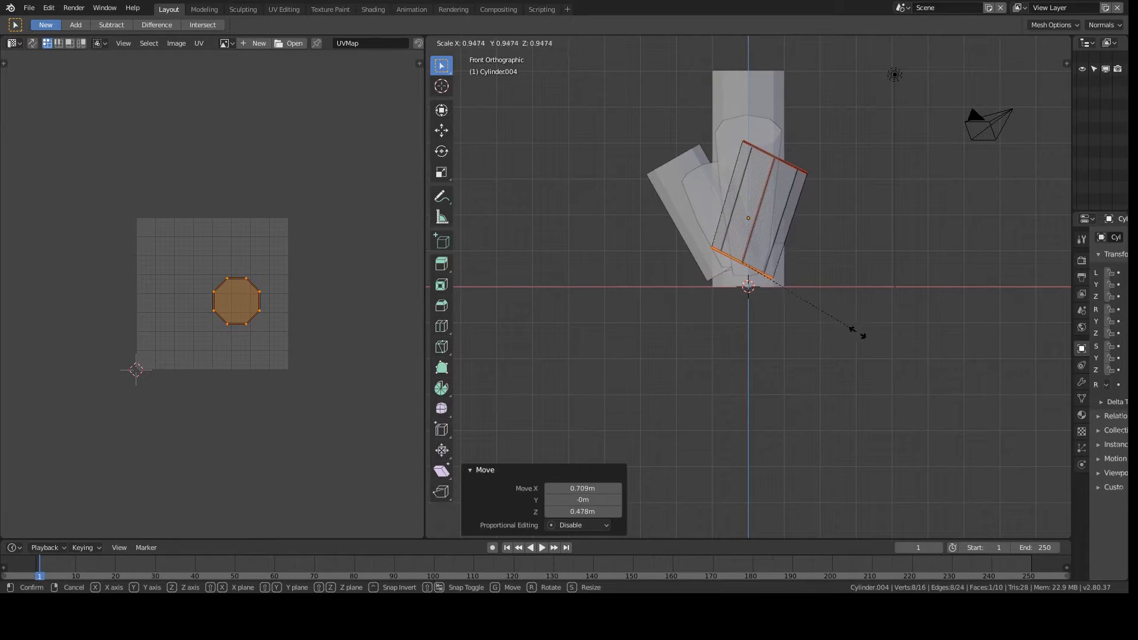
{"action": "right_click", "coordinate": [835, 332]}
{"action": "key", "text": "r"}
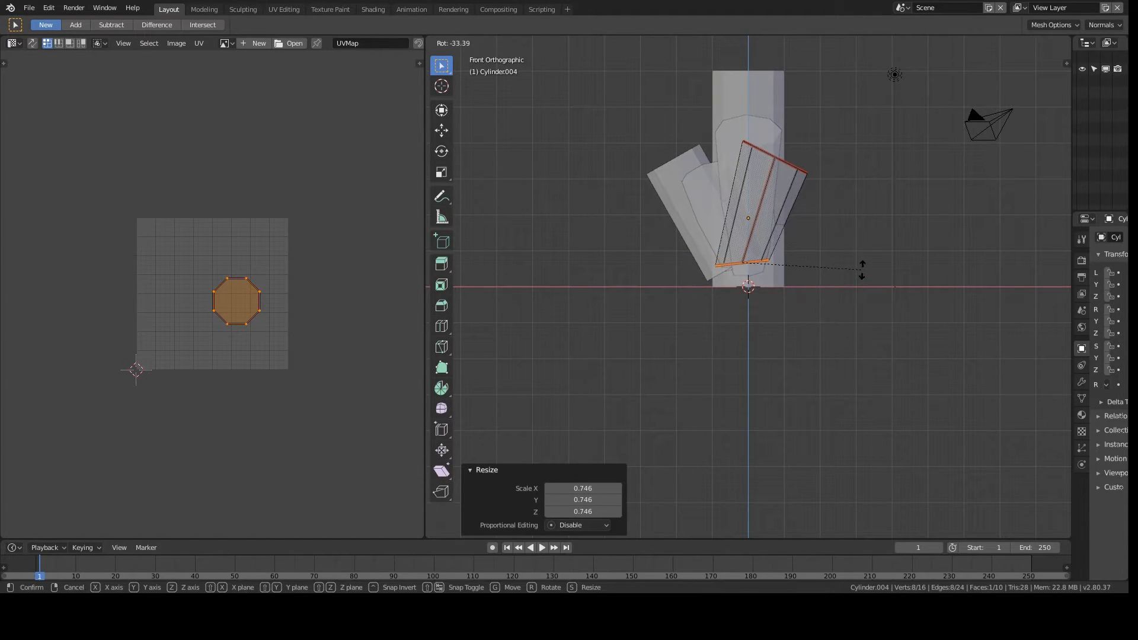
{"action": "left_click", "coordinate": [863, 262]}
Move the copy's top face outward along X and about 0.9 m up, and return to Object Mode with X-ray off.
{"action": "left_click_drag", "start_coordinate": [686, 112], "coordinate": [861, 210]}
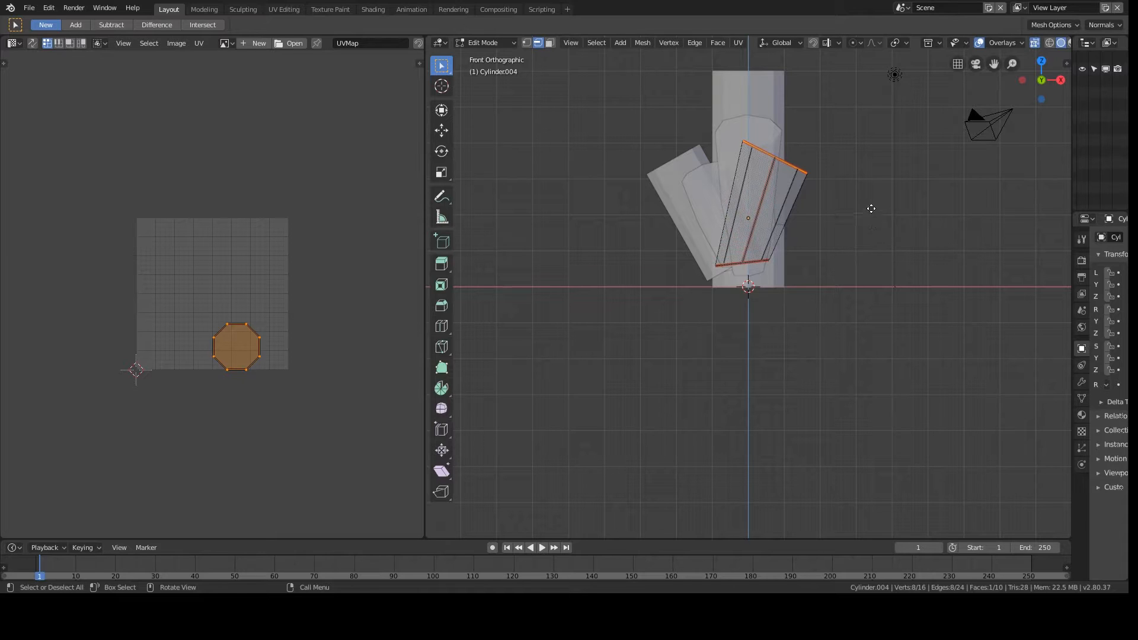
{"action": "key", "text": "g"}
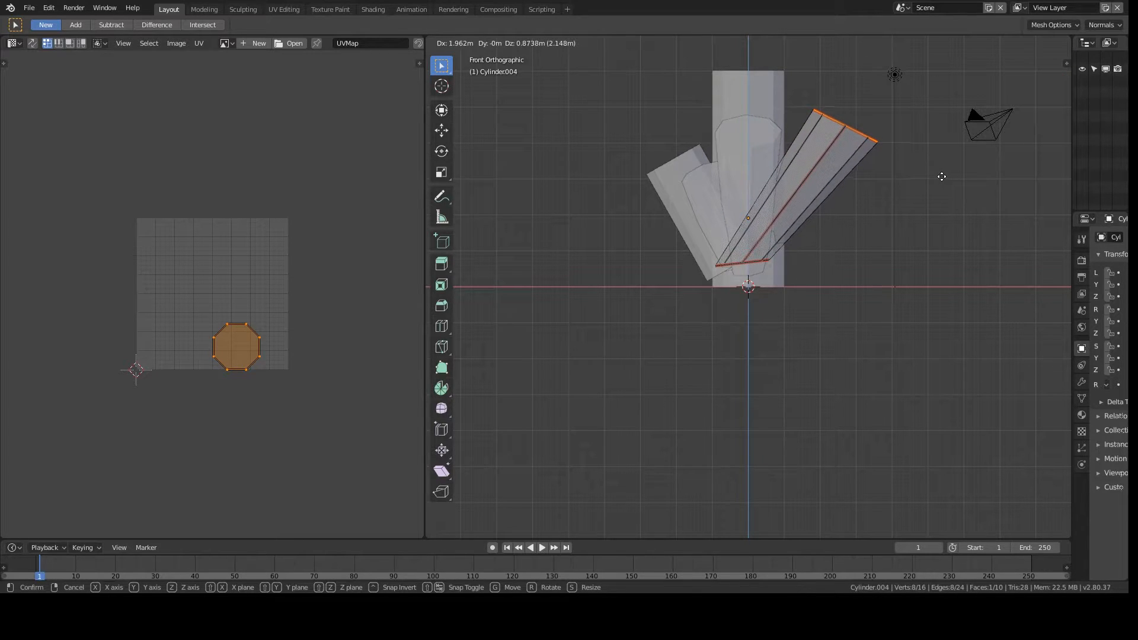
{"action": "left_click", "coordinate": [939, 174]}
{"action": "middle_click_drag", "start_coordinate": [883, 203], "coordinate": [986, 330]}
{"action": "key", "text": "Tab"}
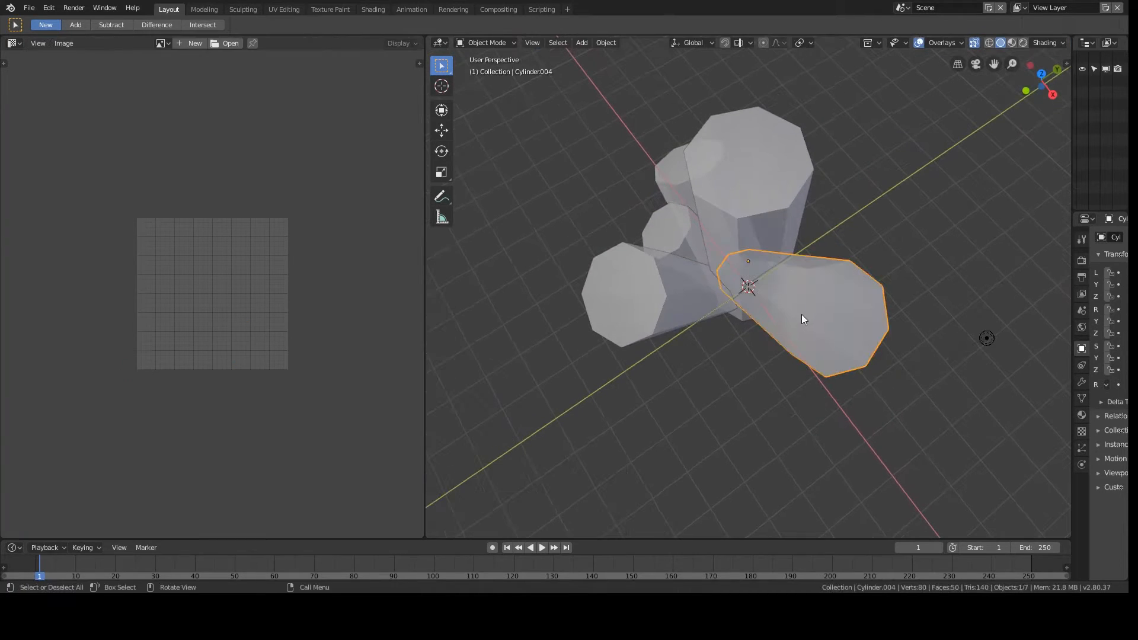
{"action": "middle_click_drag", "start_coordinate": [966, 50], "coordinate": [681, 144]}
Duplicate the tall cylinder in right view and place the copy about 2 m along positive Y.
{"action": "left_click", "coordinate": [752, 169]}
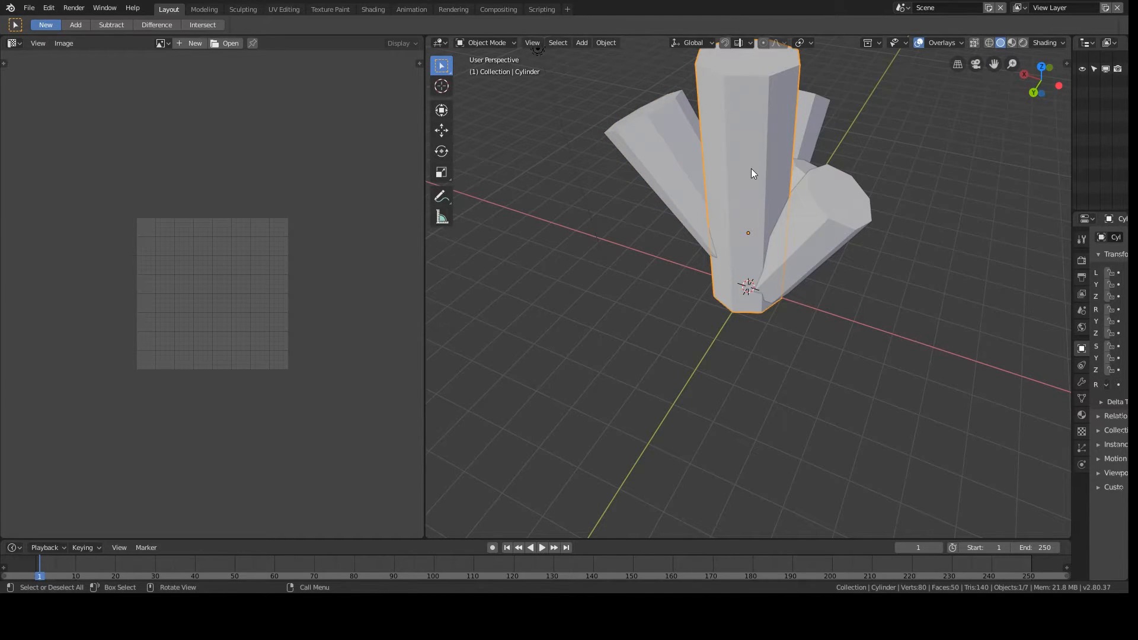
{"action": "key", "text": "KP_1"}
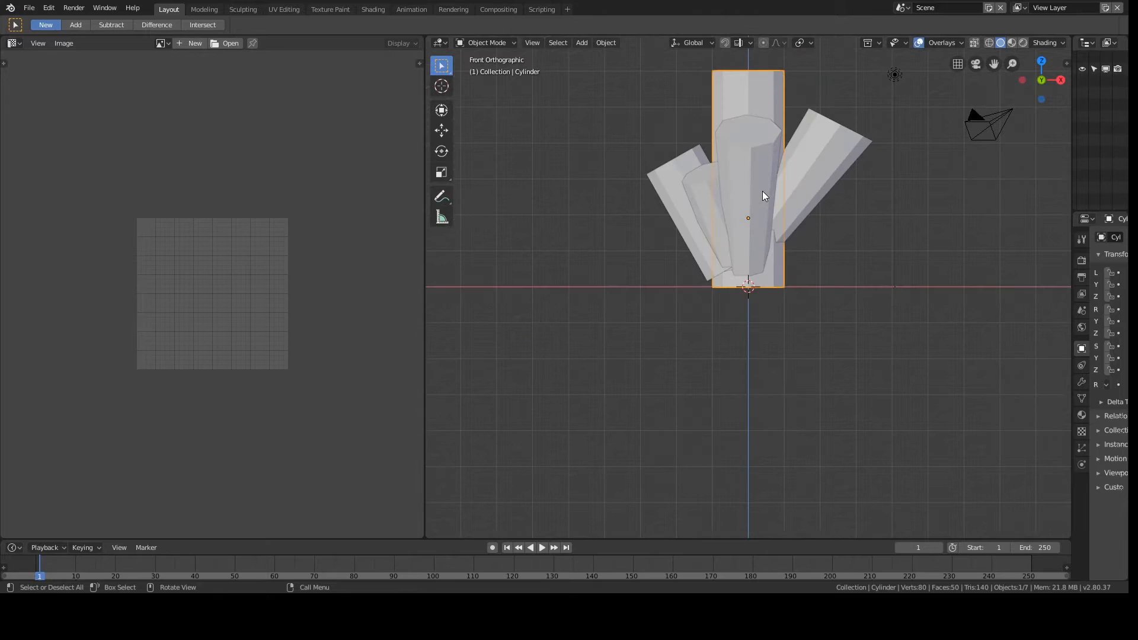
{"action": "key", "text": "KP_3"}
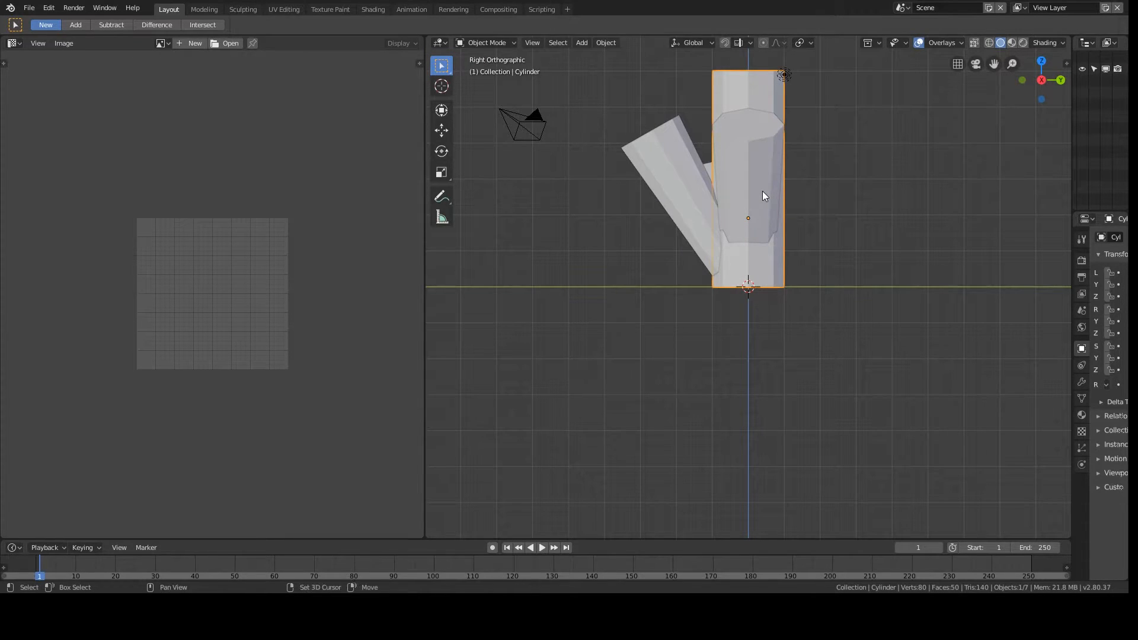
{"action": "key", "text": "shift+d"}
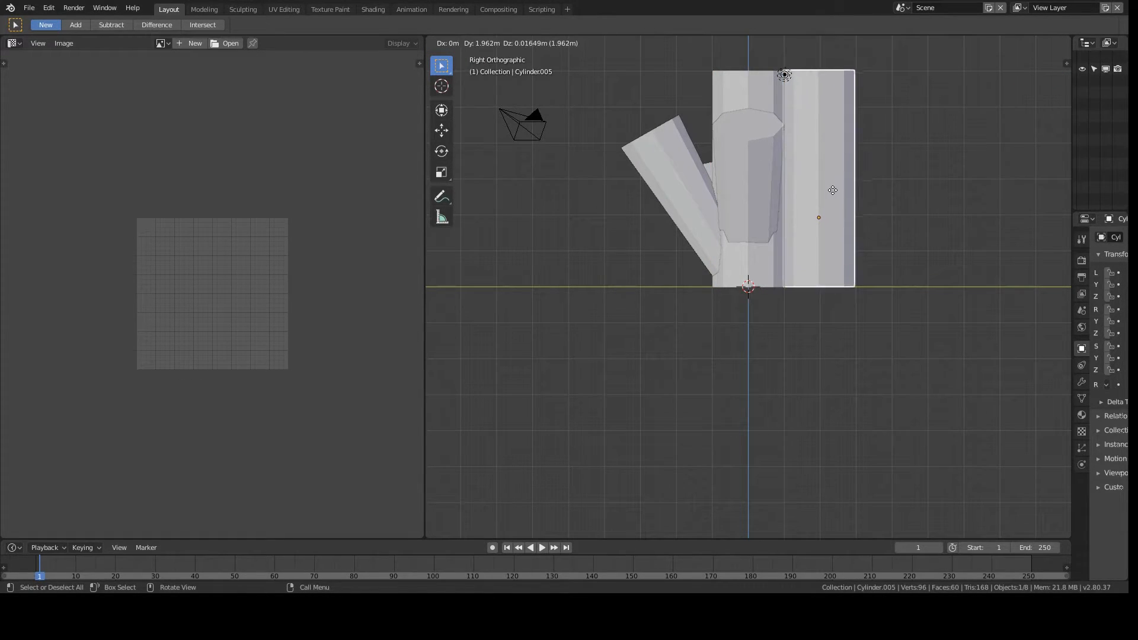
{"action": "left_click", "coordinate": [834, 190]}
With X-ray on, lower the top face of the new copy by a little over 2 m along Z and return to Object Mode.
{"action": "key", "text": "Tab"}
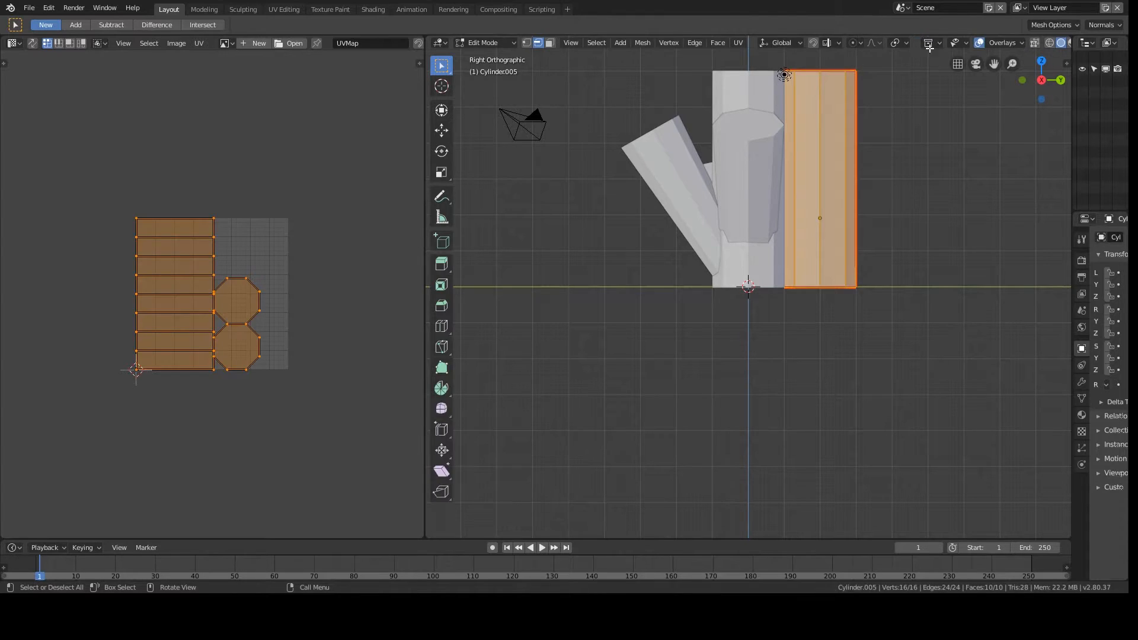
{"action": "left_click", "coordinate": [1035, 44]}
{"action": "left_click_drag", "start_coordinate": [775, 56], "coordinate": [918, 113]}
{"action": "key", "text": "g"}
{"action": "key", "text": "z"}
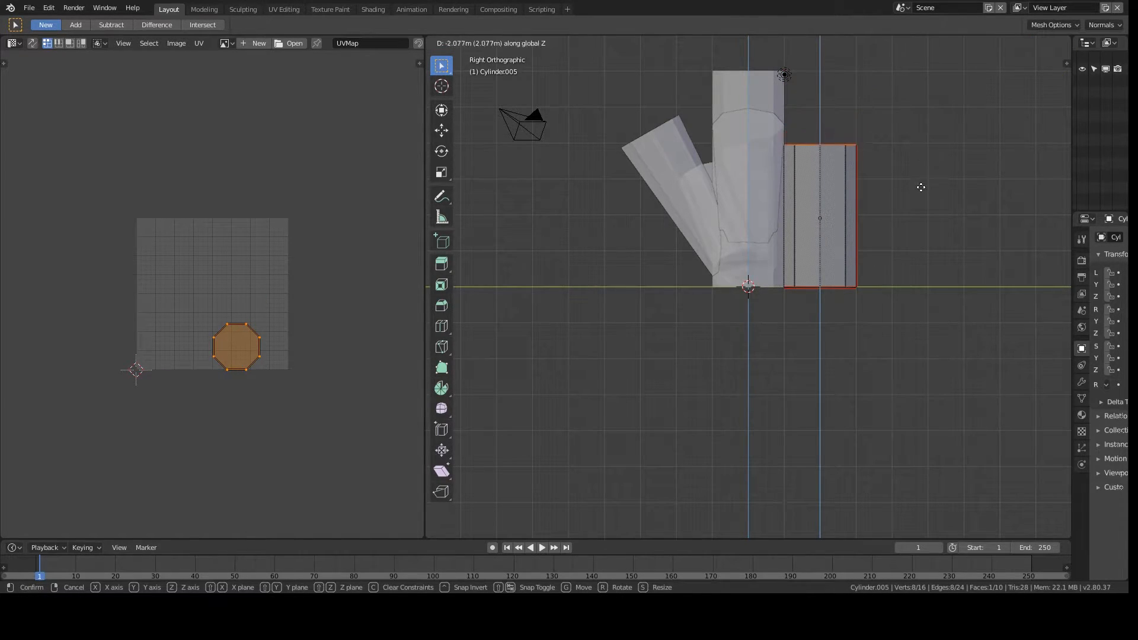
{"action": "left_click", "coordinate": [922, 198]}
{"action": "key", "text": "Tab"}
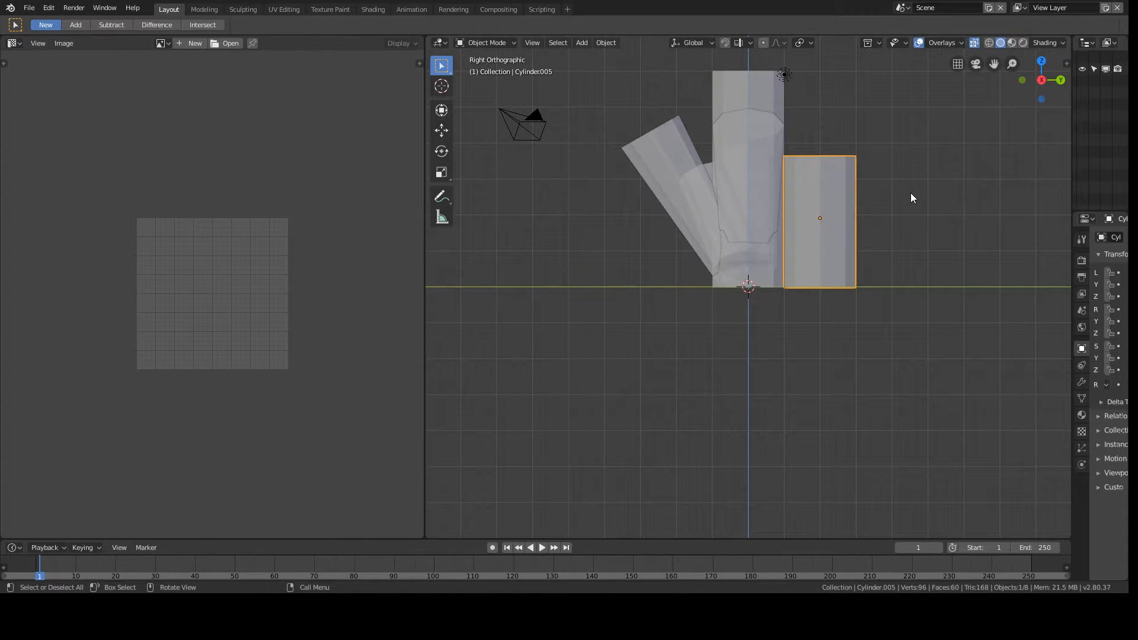
Scale the shortened copy to about 0.869 and move it about -0.115 m in Y and -0.247 m in Z.
{"action": "key", "text": "s"}
{"action": "left_click", "coordinate": [925, 195]}
{"action": "key", "text": "g"}
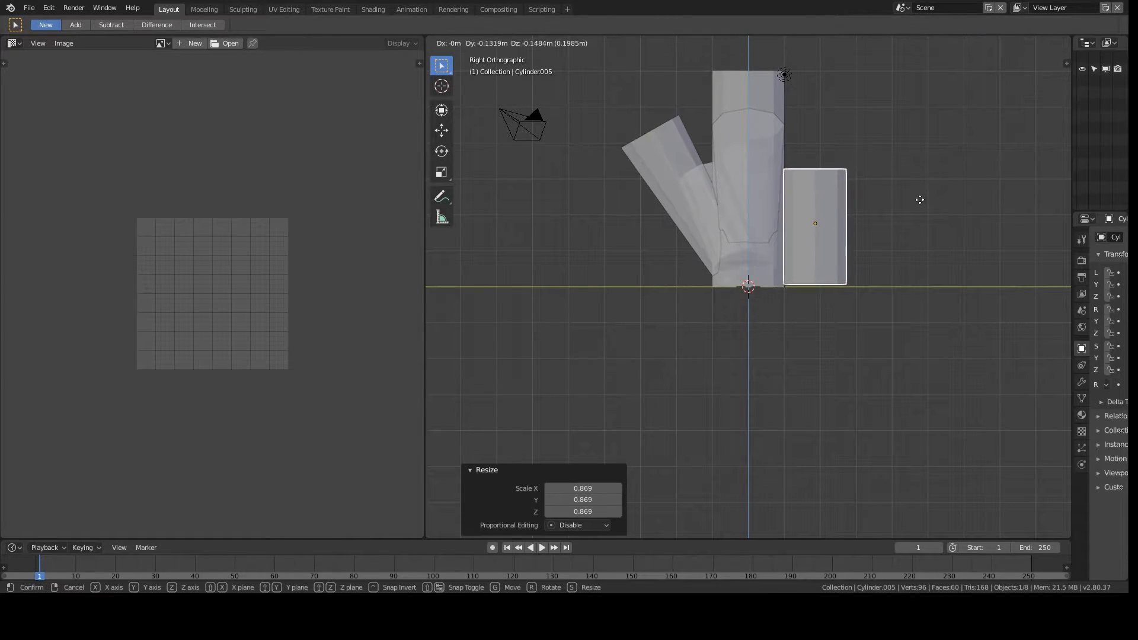
{"action": "left_click", "coordinate": [918, 204]}
{"action": "middle_click_drag", "start_coordinate": [918, 204], "coordinate": [795, 282]}
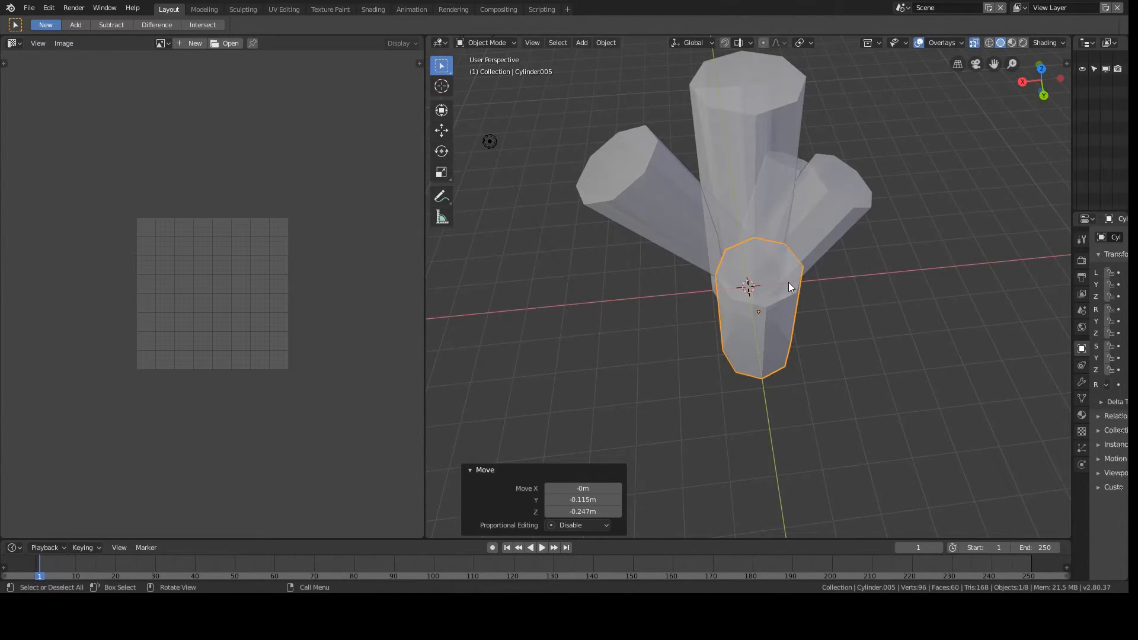
Duplicate the shortened cylinder in top view and place the copy about -1.62 m in X and -0.313 m in Y.
{"action": "key", "text": "KP_1"}
{"action": "key", "text": "KP_7"}
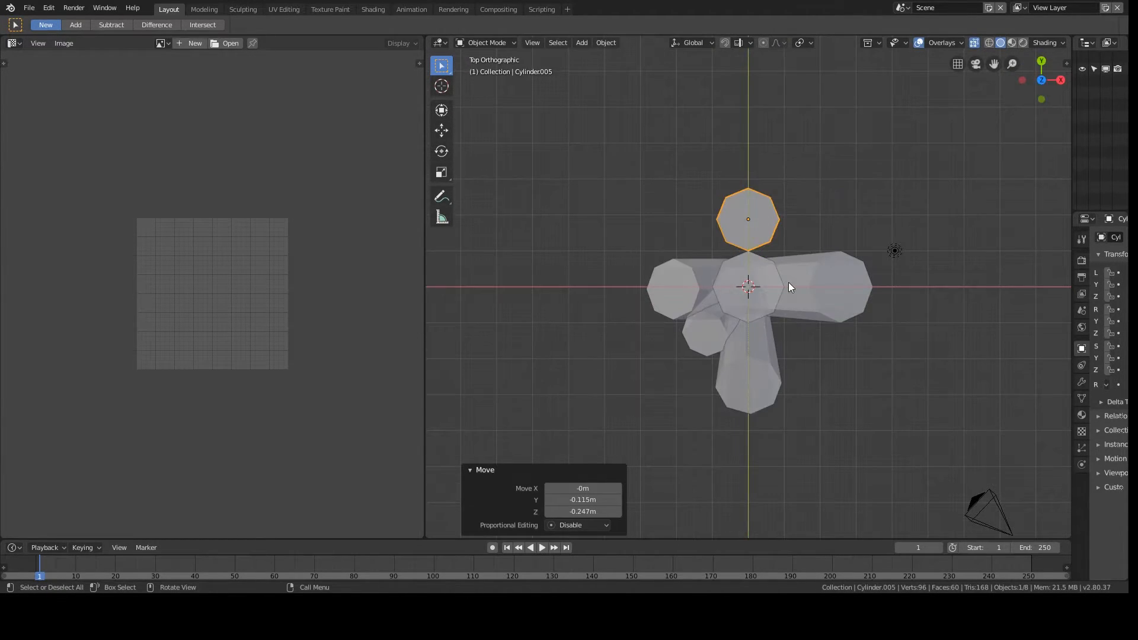
{"action": "key", "text": "shift+d"}
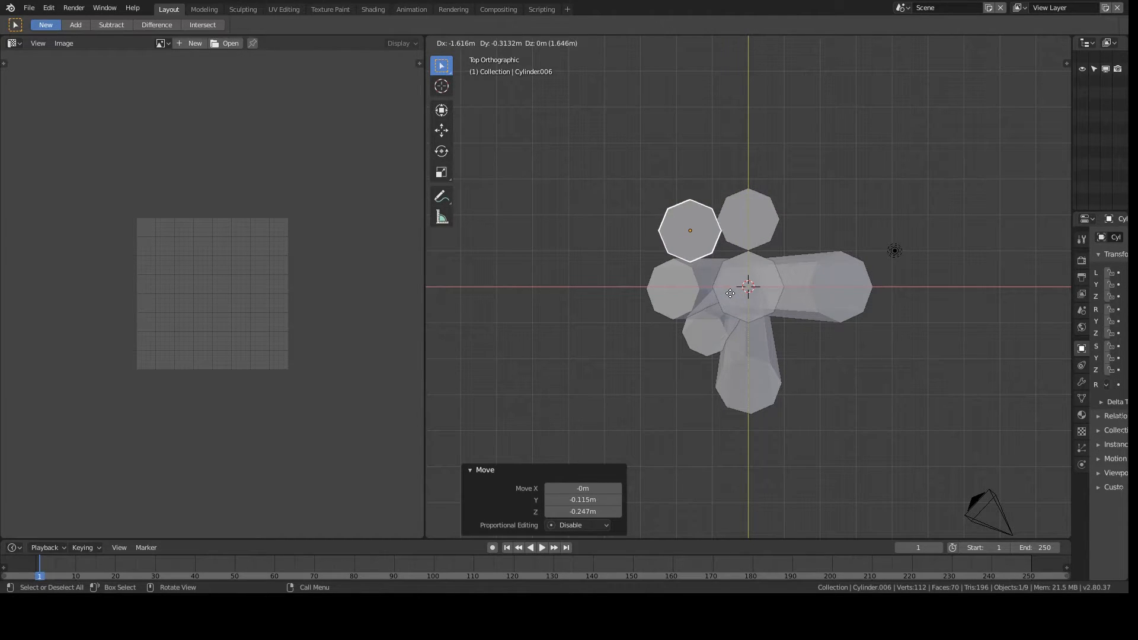
{"action": "left_click", "coordinate": [730, 293]}
Duplicate the cylinder again, place the copy about 3.3 m in X and 0.1 m in Y, and scale it to about 0.862.
{"action": "key", "text": "shift+d"}
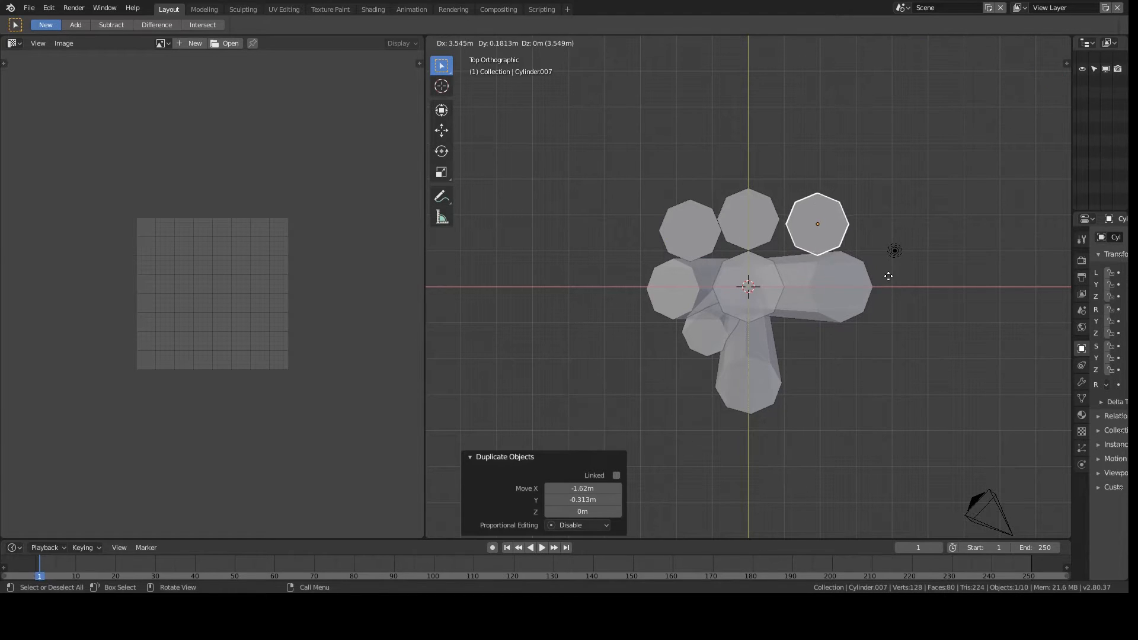
{"action": "left_click", "coordinate": [881, 280]}
{"action": "key", "text": "s"}
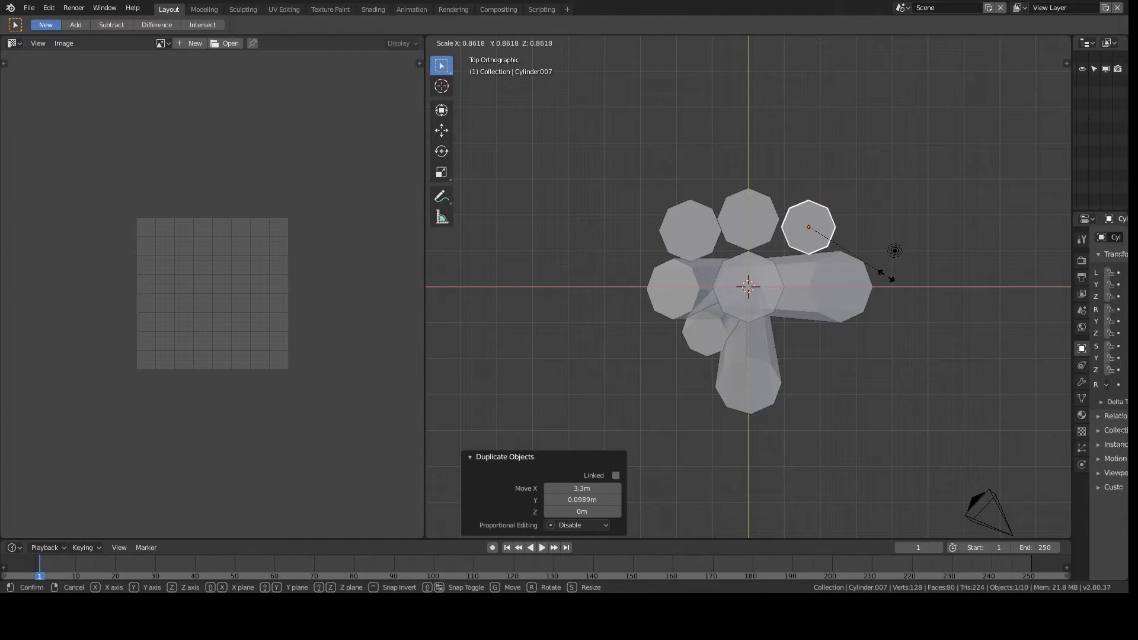
{"action": "left_click", "coordinate": [886, 280]}
Lower the scaled copy about 0.231 m along Z in right view.
{"action": "key", "text": "KP_3"}
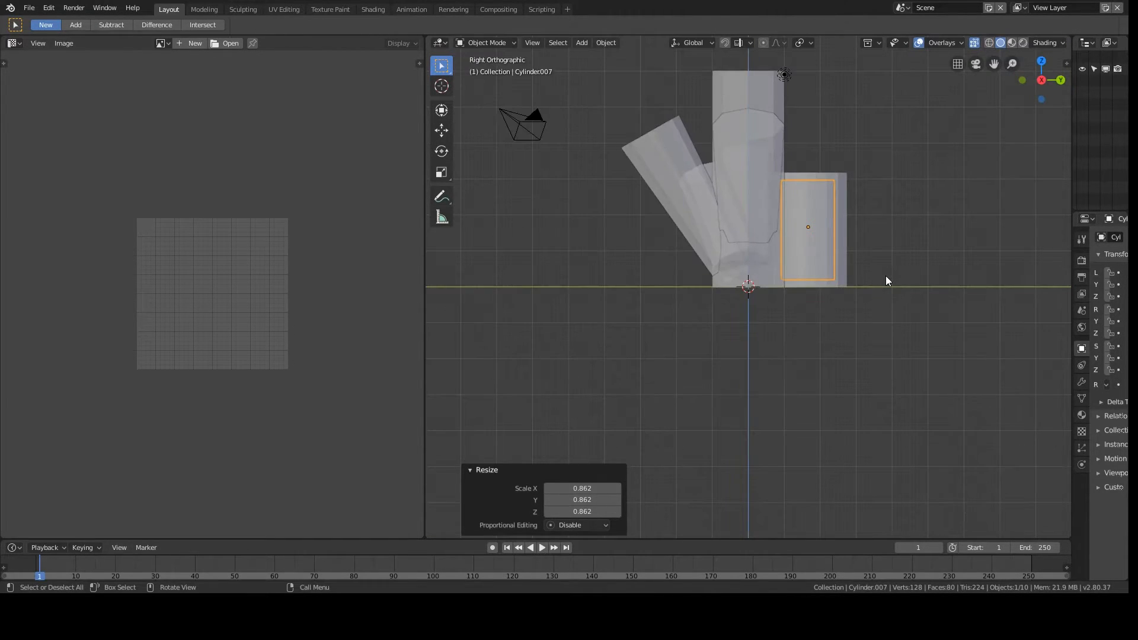
{"action": "key", "text": "g"}
{"action": "key", "text": "z"}
{"action": "left_click", "coordinate": [848, 282]}
{"action": "middle_click_drag", "start_coordinate": [848, 282], "coordinate": [731, 348]}
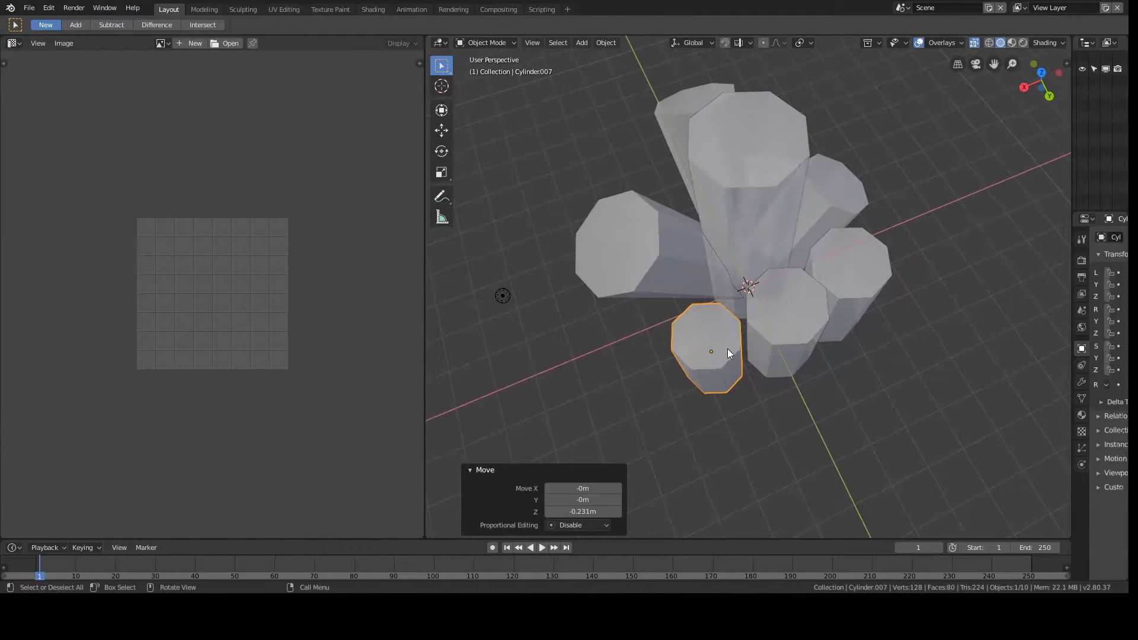
In top view, move the small copy about -0.35 m in X and -0.54 m in Y, closer to the tall central cylinder.
{"action": "key", "text": "KP_7"}
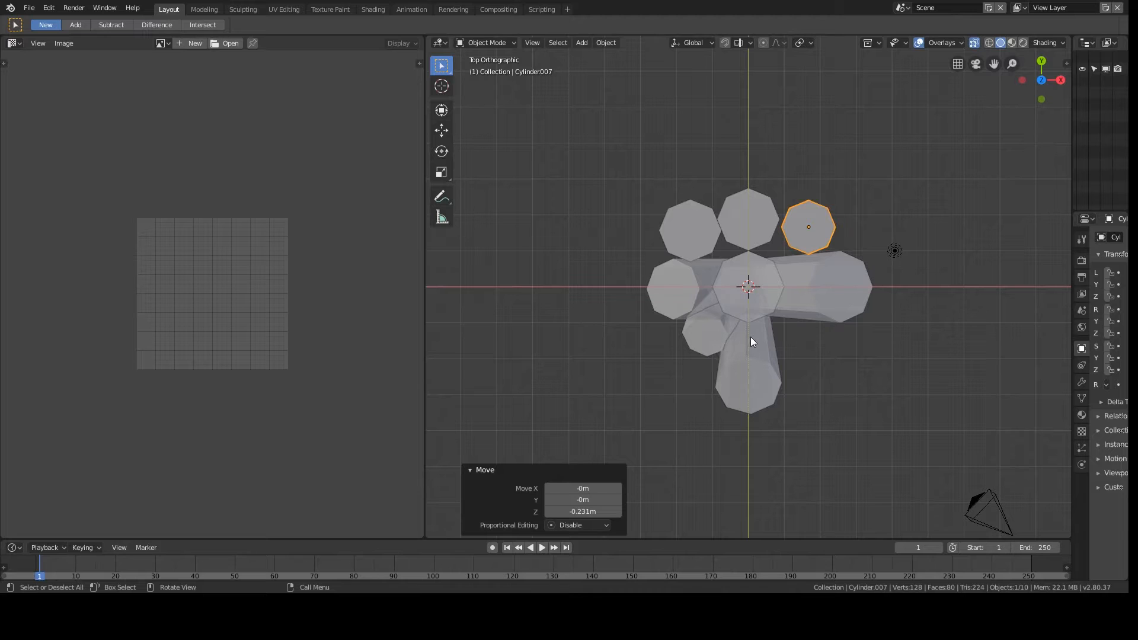
{"action": "key", "text": "g"}
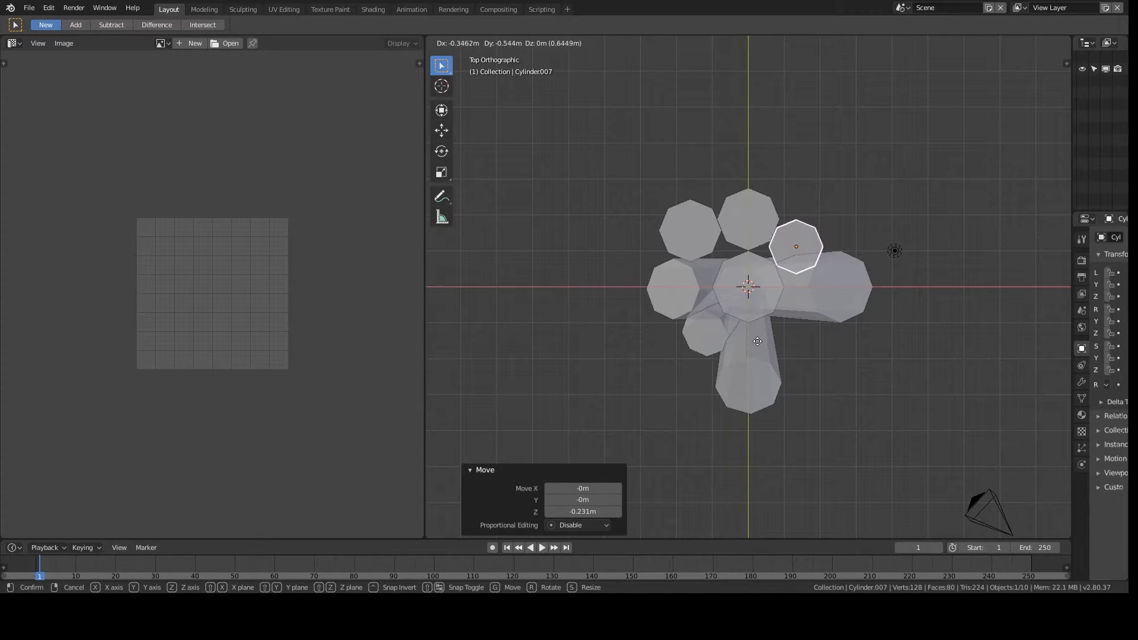
{"action": "left_click", "coordinate": [751, 338]}
{"action": "middle_click_drag", "start_coordinate": [697, 261], "coordinate": [1028, 176]}
{"action": "key", "text": "Tab"}
{"action": "key", "text": "Tab"}
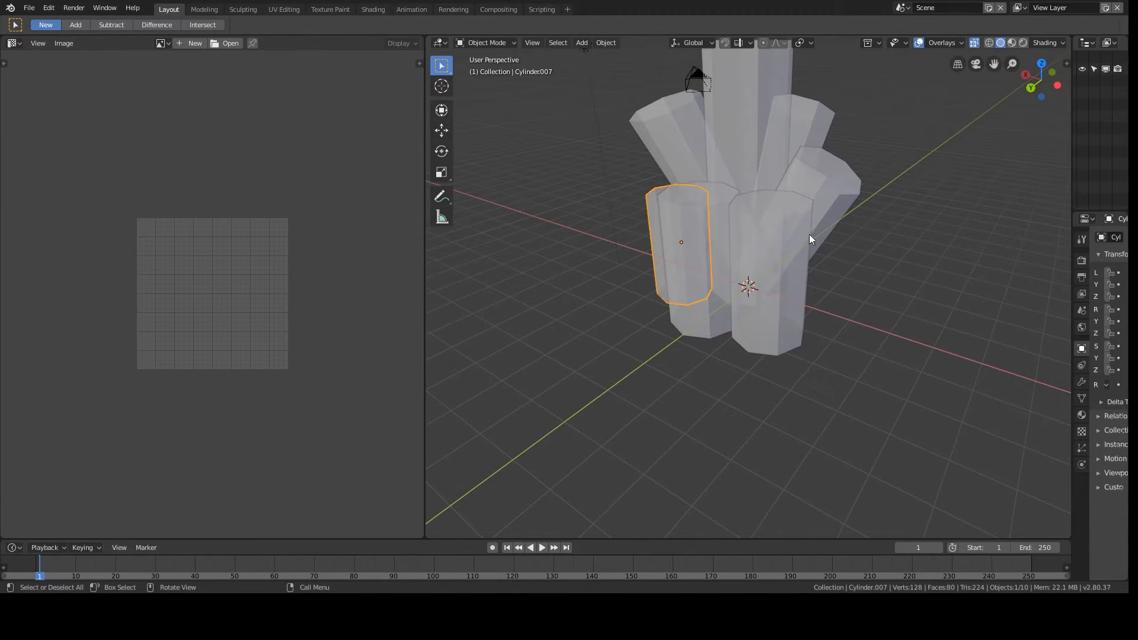
Raise the top face of the upright cylinder on the negative X, positive Y side along Z, and return to Object Mode with X-ray off.
{"action": "left_click", "coordinate": [795, 224]}
{"action": "key", "text": "Tab"}
{"action": "key", "text": "g"}
{"action": "key", "text": "z"}
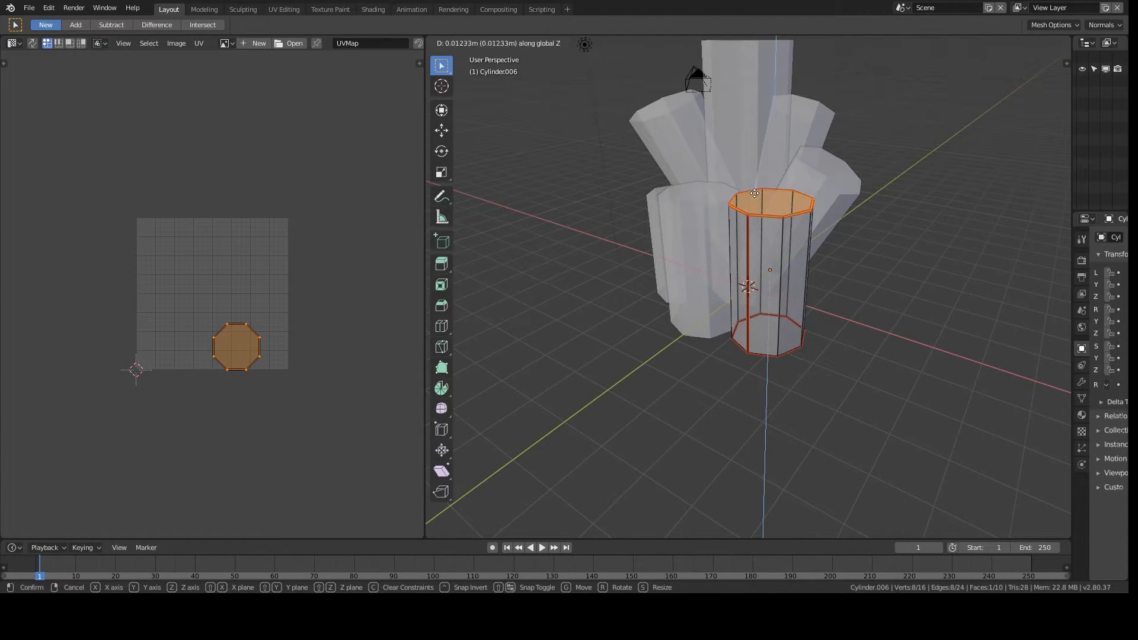
{"action": "left_click", "coordinate": [660, 165]}
{"action": "middle_click_drag", "start_coordinate": [660, 166], "coordinate": [593, 172]}
{"action": "left_click", "coordinate": [1035, 44]}
{"action": "middle_click_drag", "start_coordinate": [968, 153], "coordinate": [807, 176]}
{"action": "key", "text": "Tab"}
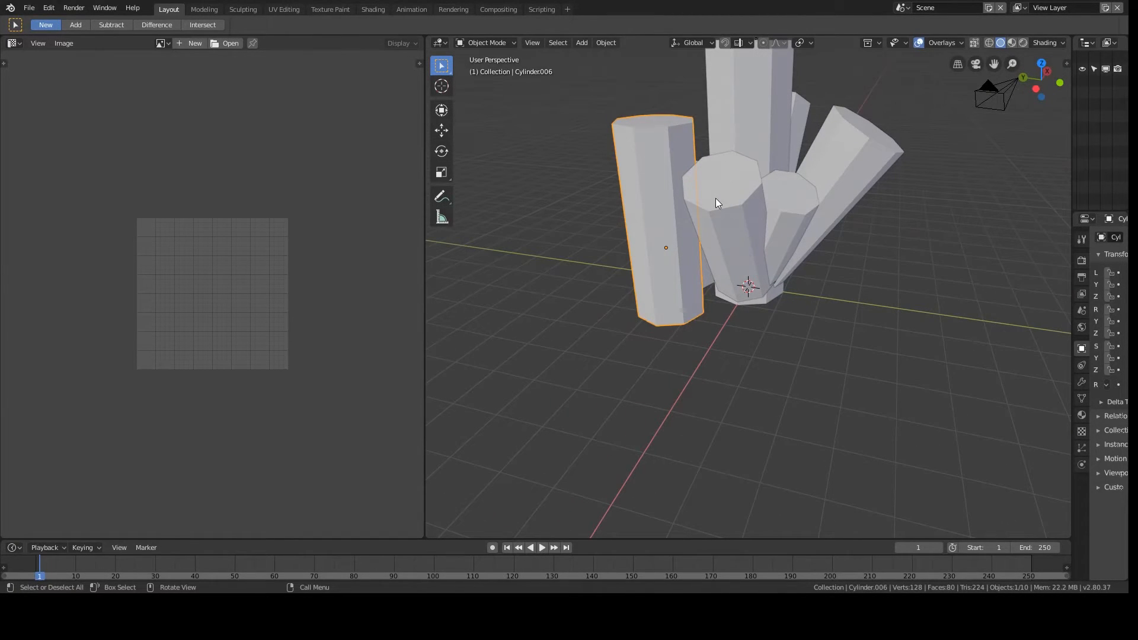
Duplicate the small cylinder twice in top view around the negative Y side, offsetting the second copy about -1.14 m in X and -0.808 m in Y.
{"action": "middle_click_drag", "start_coordinate": [782, 224], "coordinate": [737, 268]}
{"action": "left_click", "coordinate": [741, 268]}
{"action": "key", "text": "KP_7"}
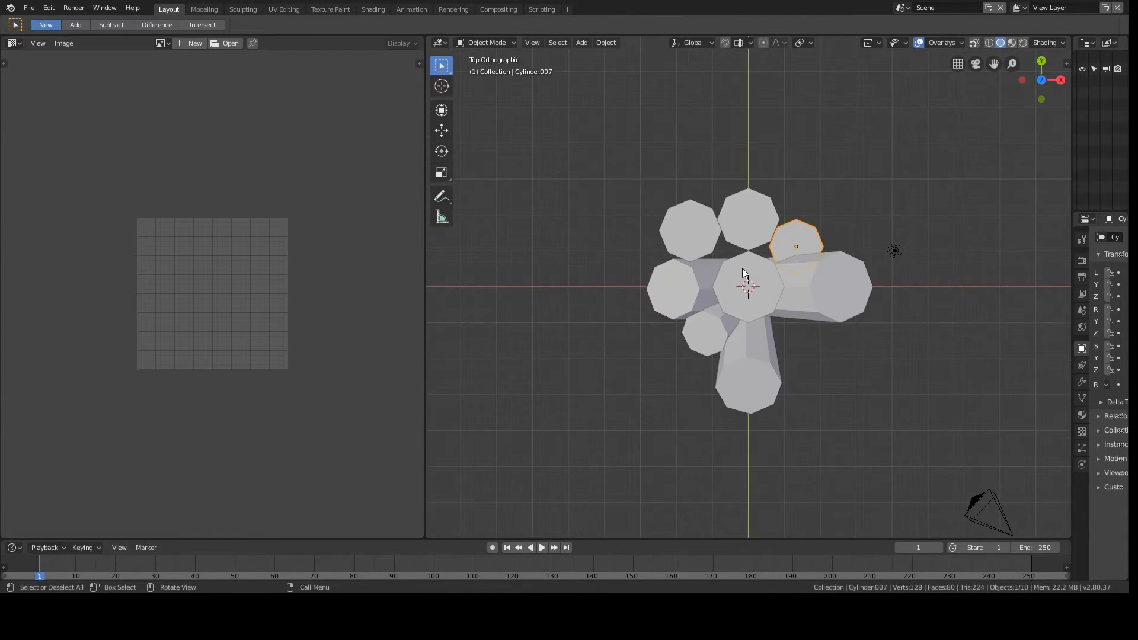
{"action": "key", "text": "shift+d"}
{"action": "left_click", "coordinate": [738, 342]}
{"action": "key", "text": "shift+d"}
{"action": "left_click", "coordinate": [691, 363]}
{"action": "middle_click_drag", "start_coordinate": [691, 364], "coordinate": [777, 253]}
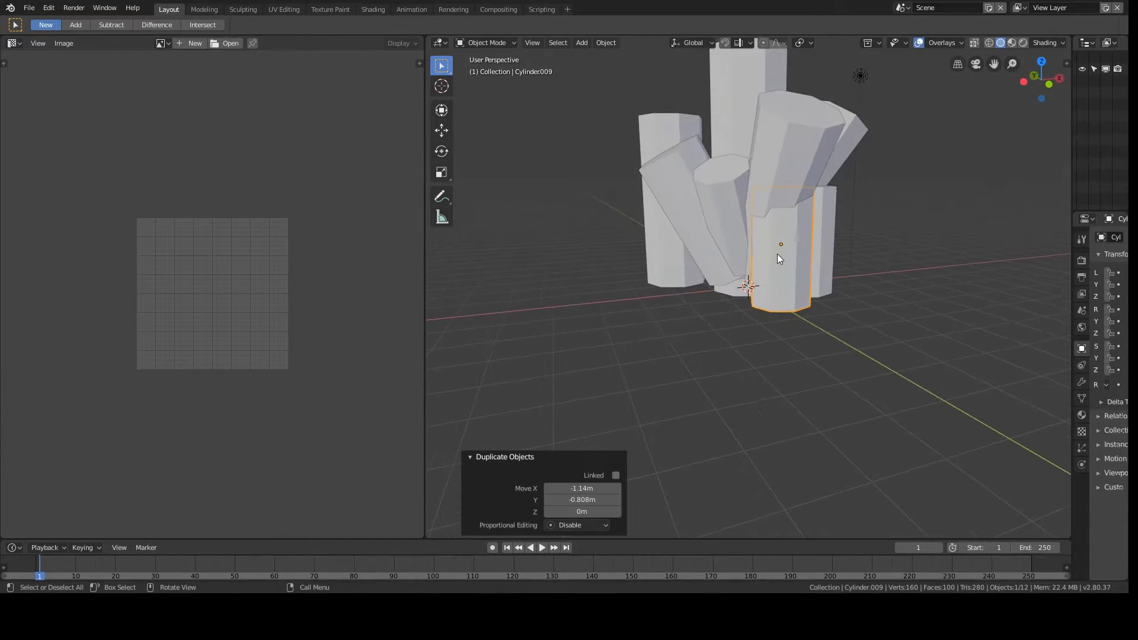
Duplicate the latest small cylinder in top view and place the copy about -1.42 m in X and 0.544 m in Y.
{"action": "key", "text": "KP_7"}
{"action": "key", "text": "shift+d"}
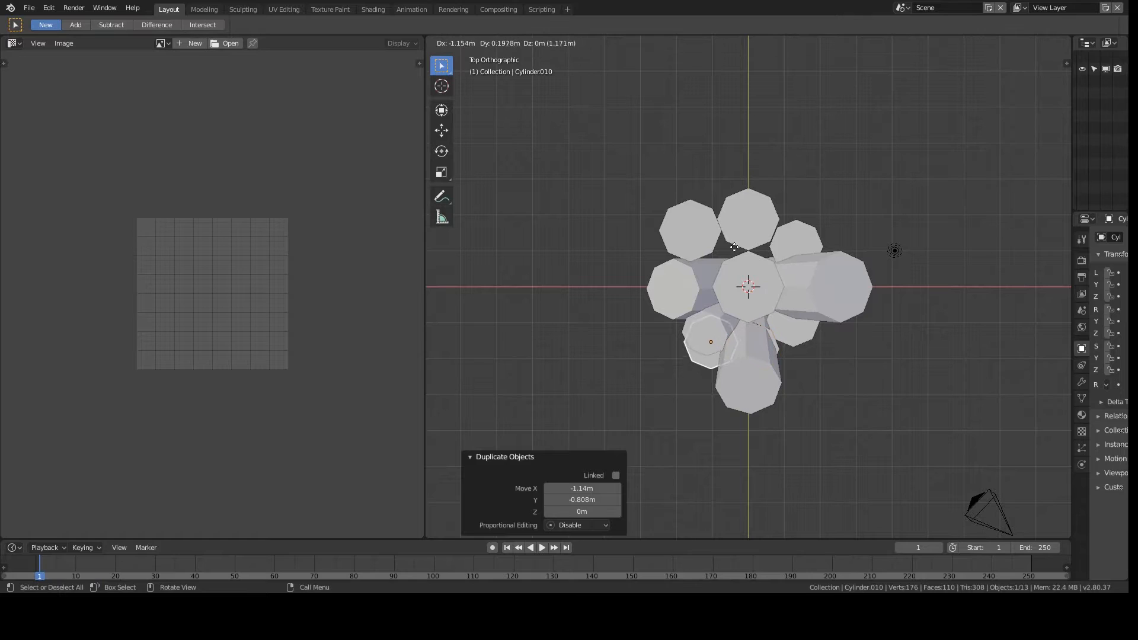
{"action": "left_click", "coordinate": [726, 235]}
{"action": "middle_click_drag", "start_coordinate": [727, 236], "coordinate": [746, 141]}
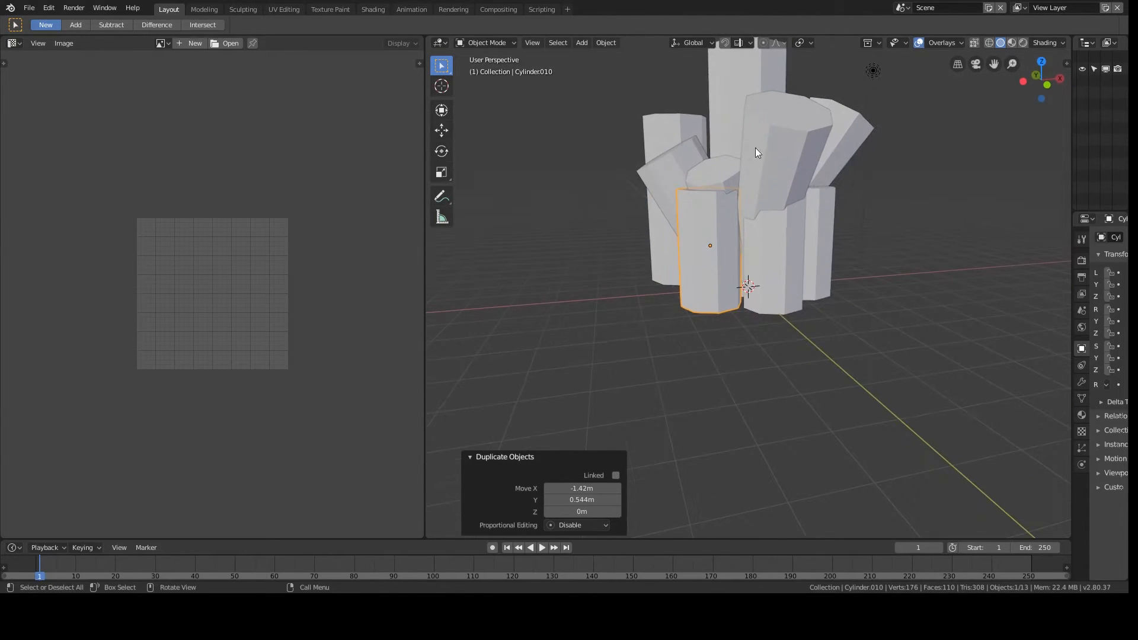
Lower the top face of the small cylinder beneath the negative Y tilted piece by about 1.37 m along Z.
{"action": "left_click", "coordinate": [788, 234]}
{"action": "key", "text": "Tab"}
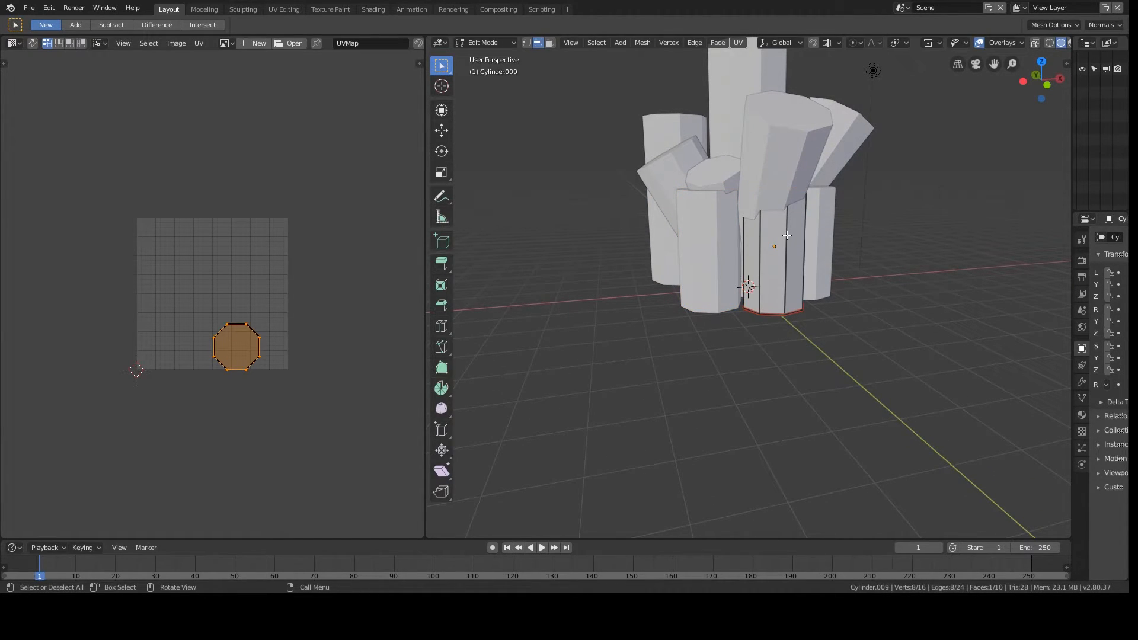
{"action": "key", "text": "g"}
{"action": "key", "text": "z"}
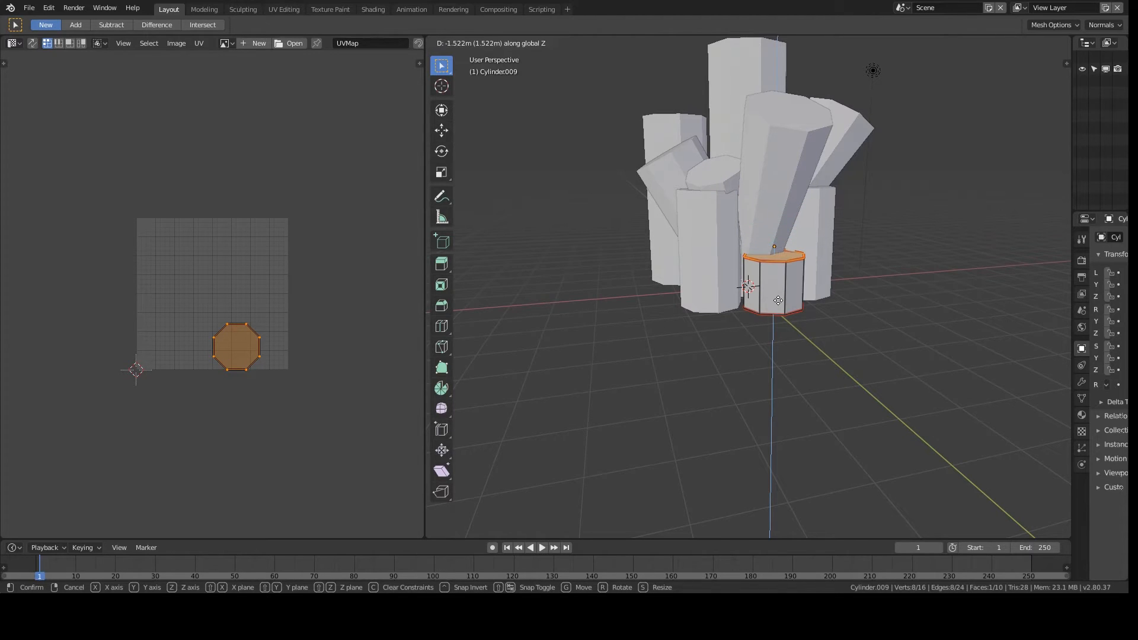
{"action": "left_click", "coordinate": [778, 300]}
{"action": "middle_click_drag", "start_coordinate": [778, 301], "coordinate": [787, 202]}
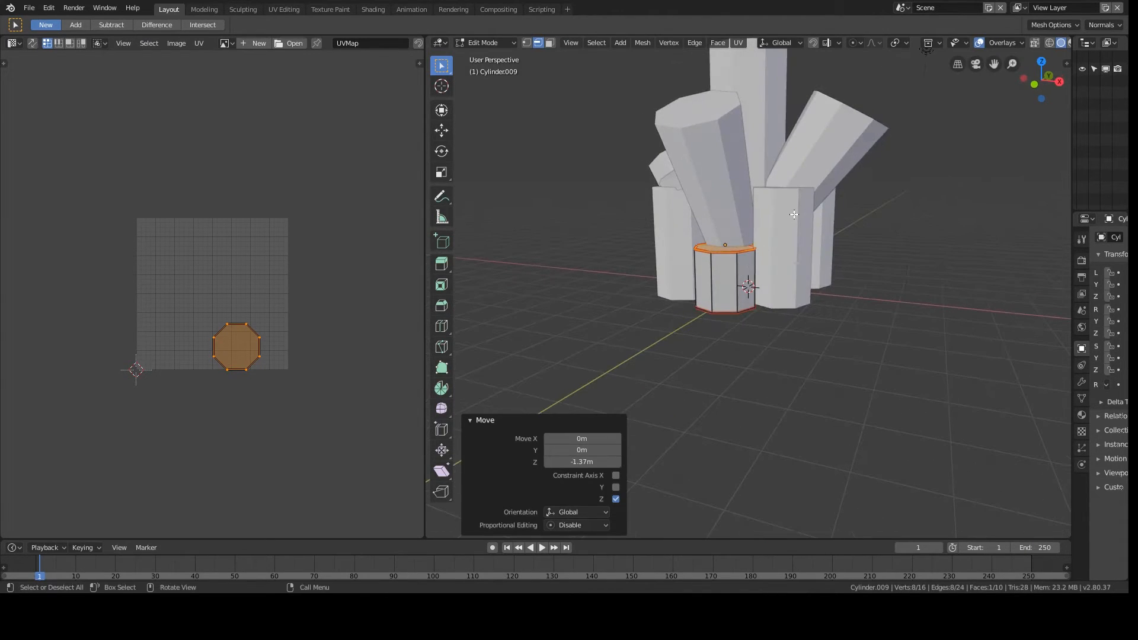
Lower the top face of the neighbouring small cylinder on the positive X side slightly along Z.
{"action": "left_click", "coordinate": [787, 202]}
{"action": "key", "text": "Tab"}
{"action": "left_click", "coordinate": [786, 204]}
{"action": "key", "text": "Tab"}
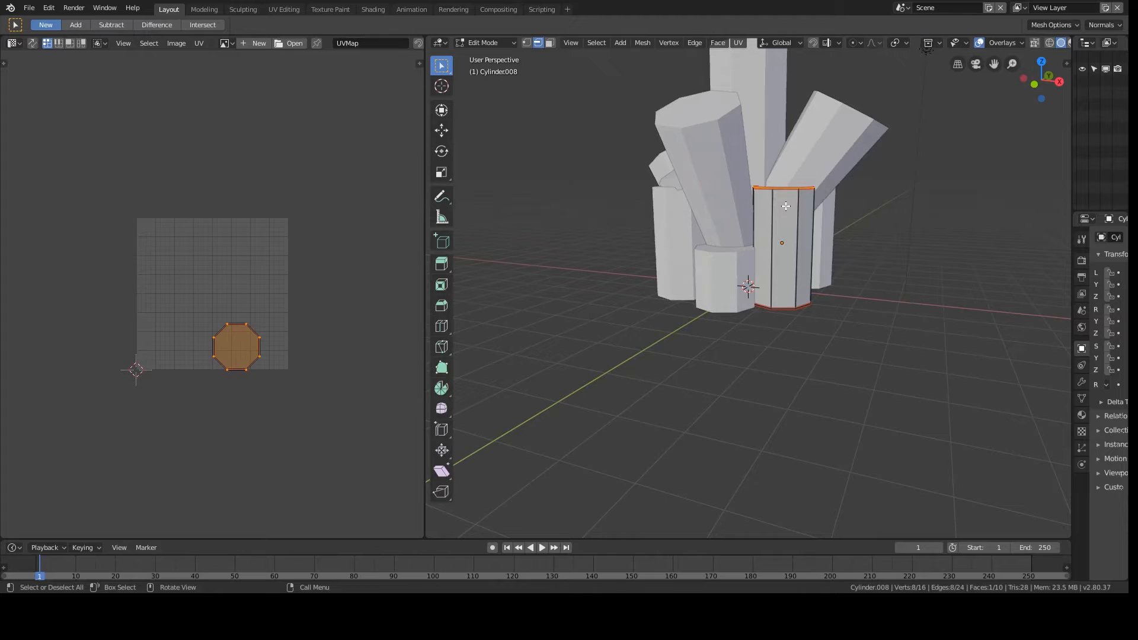
{"action": "key", "text": "g"}
{"action": "key", "text": "z"}
{"action": "left_click", "coordinate": [786, 225]}
Lower the top face of the small cylinder on the negative X, negative Y side along Z, scale that face down, and return to Object Mode.
{"action": "middle_click_drag", "start_coordinate": [786, 226], "coordinate": [859, 229]}
{"action": "left_click", "coordinate": [771, 240]}
{"action": "key", "text": "Tab"}
{"action": "left_click", "coordinate": [771, 240]}
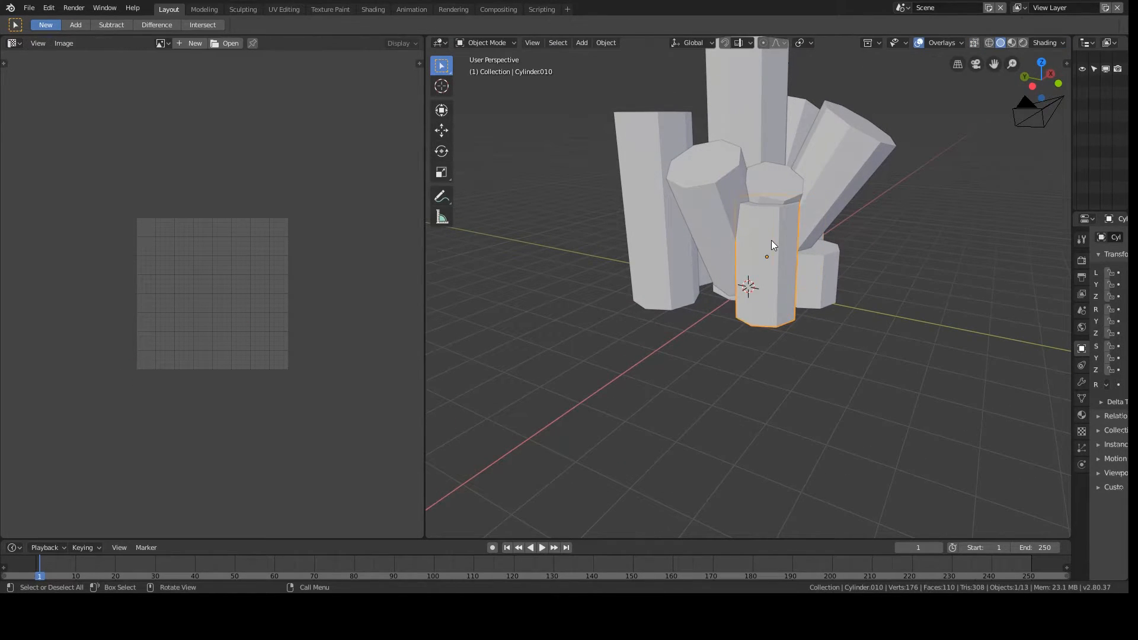
{"action": "key", "text": "Tab"}
{"action": "key", "text": "g"}
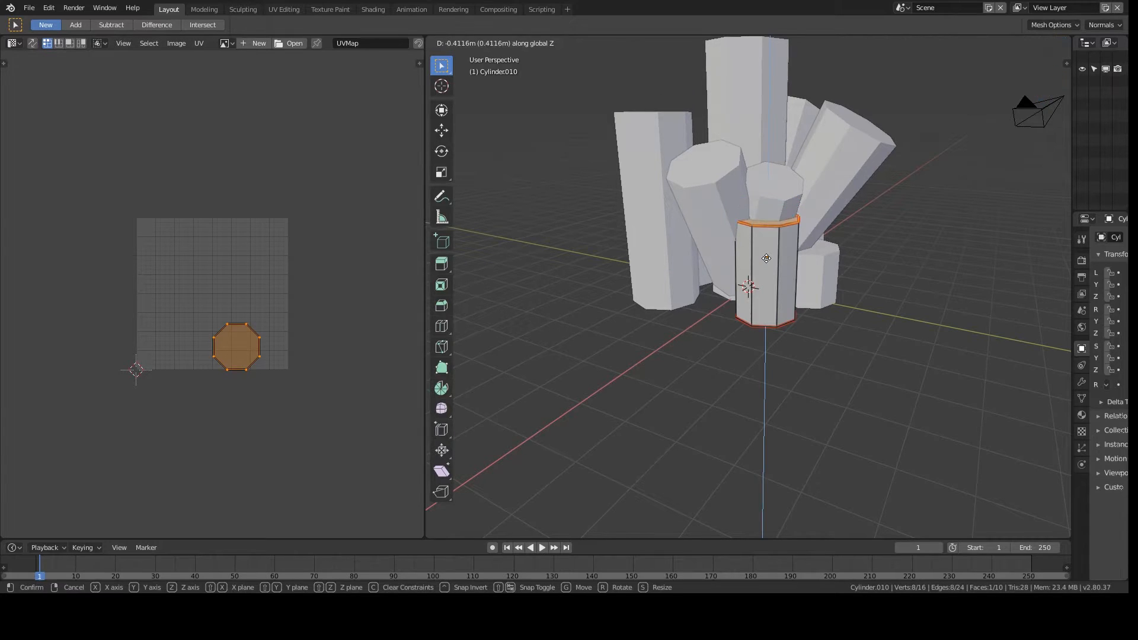
{"action": "left_click", "coordinate": [805, 255]}
{"action": "key", "text": "s"}
{"action": "left_click", "coordinate": [809, 255]}
{"action": "middle_click_drag", "start_coordinate": [808, 255], "coordinate": [693, 210]}
{"action": "key", "text": "alt+a"}
{"action": "key", "text": "Tab"}
Raise the top face of the tall upright cylinder on the negative X, positive Y side by about 0.208 m along Z.
{"action": "left_click", "coordinate": [693, 210]}
{"action": "key", "text": "Tab"}
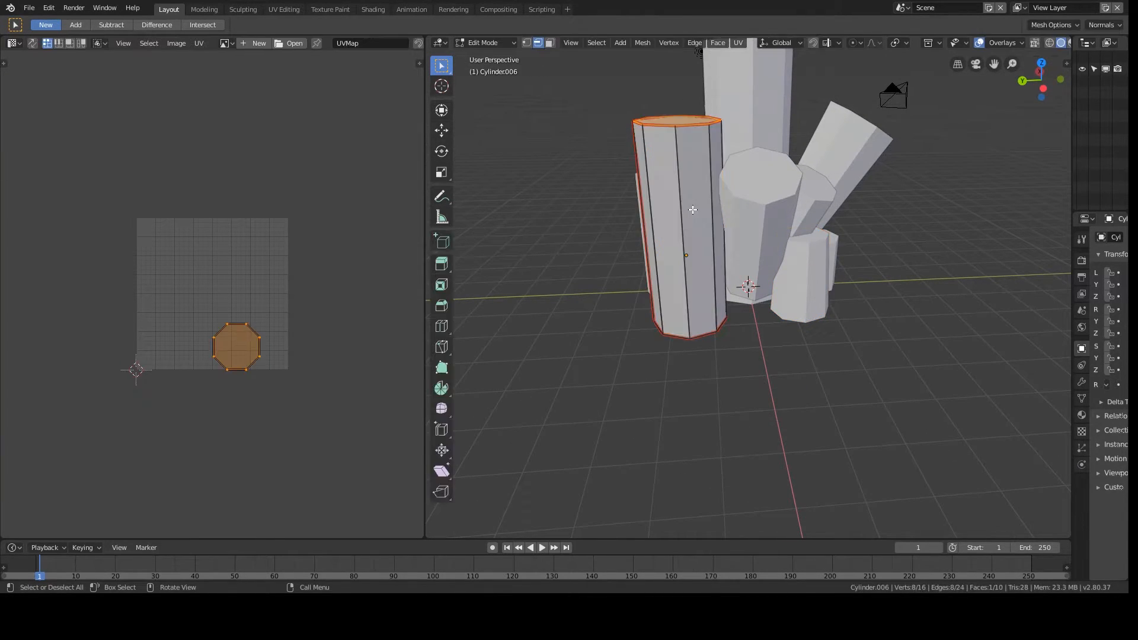
{"action": "key", "text": "g"}
{"action": "key", "text": "z"}
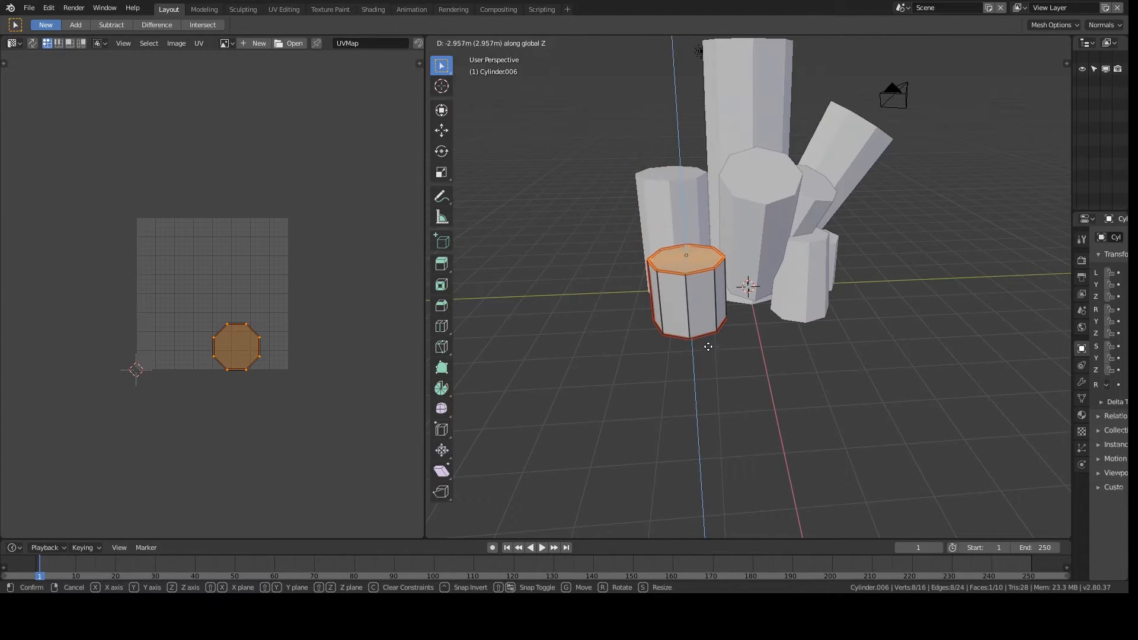
{"action": "left_click", "coordinate": [695, 197]}
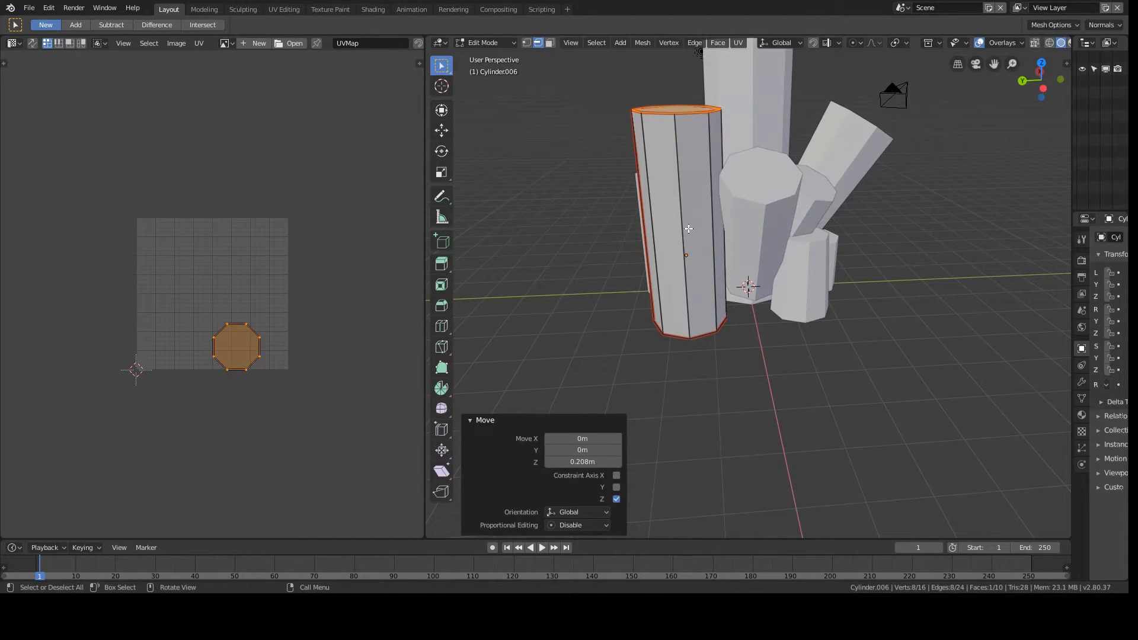
{"action": "key", "text": "Tab"}
In top view, move that cylinder about 0.478 m in X and -0.692 m in Y, and the positive Y cylinder about -0.561 m in Y.
{"action": "key", "text": "KP_7"}
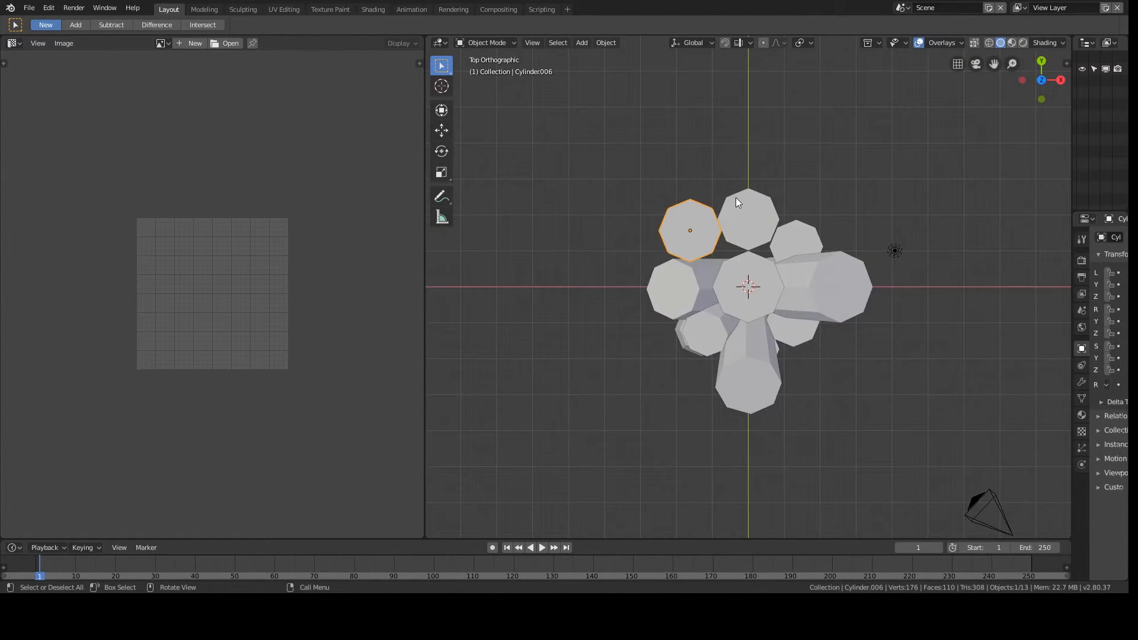
{"action": "key", "text": "g"}
{"action": "left_click", "coordinate": [698, 252]}
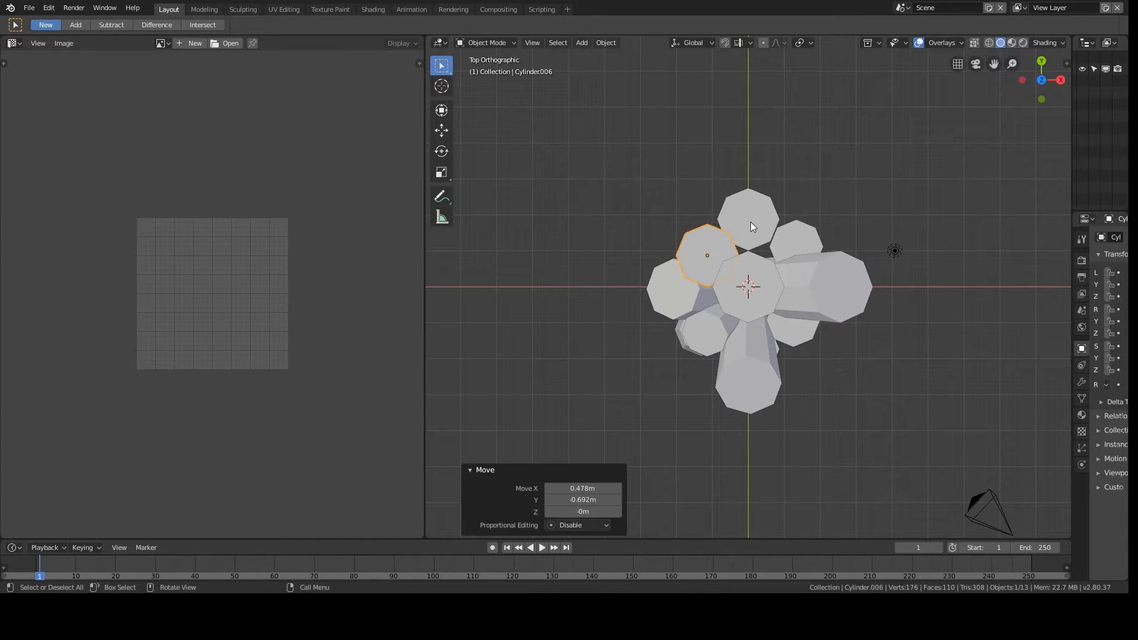
{"action": "left_click", "coordinate": [750, 222]}
{"action": "key", "text": "g"}
{"action": "left_click", "coordinate": [750, 242]}
{"action": "mouse_move", "coordinate": [635, 199]}
{"action": "middle_mouse_down"}
{"action": "mouse_move", "coordinate": [773, 145]}
{"action": "mouse_move", "coordinate": [879, 83]}
{"action": "mouse_move", "coordinate": [932, 141]}
{"action": "mouse_move", "coordinate": [968, 144]}
{"action": "mouse_move", "coordinate": [645, 87]}
{"action": "mouse_move", "coordinate": [632, 178]}
{"action": "middle_mouse_up"}
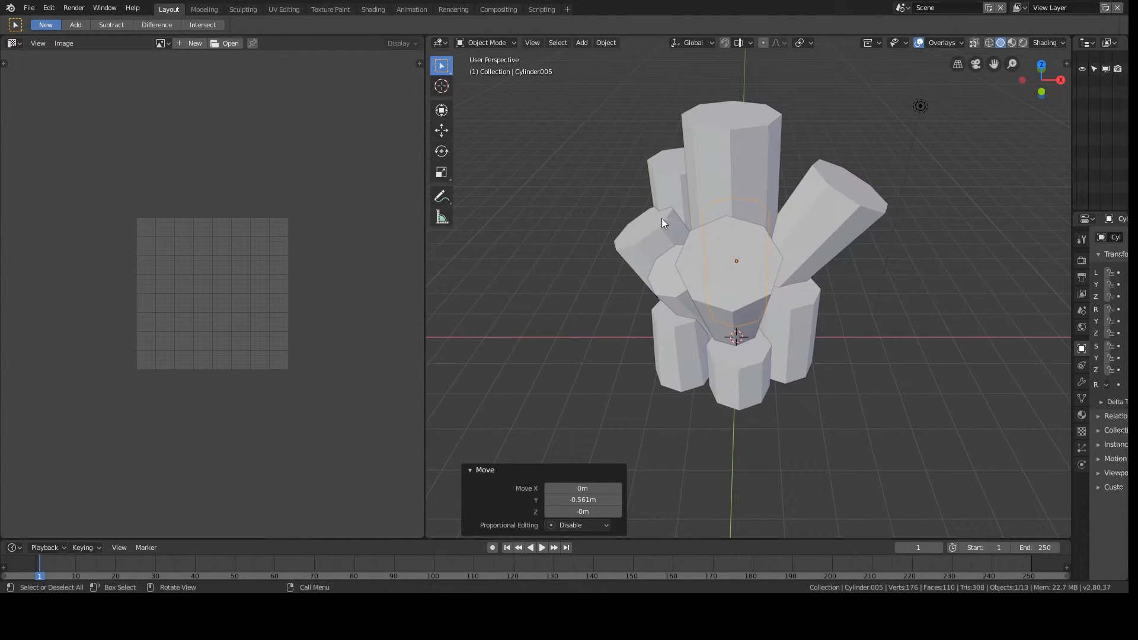
With X-ray on, select all the cylinders, join them into one object, and enter Edit Mode.
{"action": "left_click", "coordinate": [973, 43]}
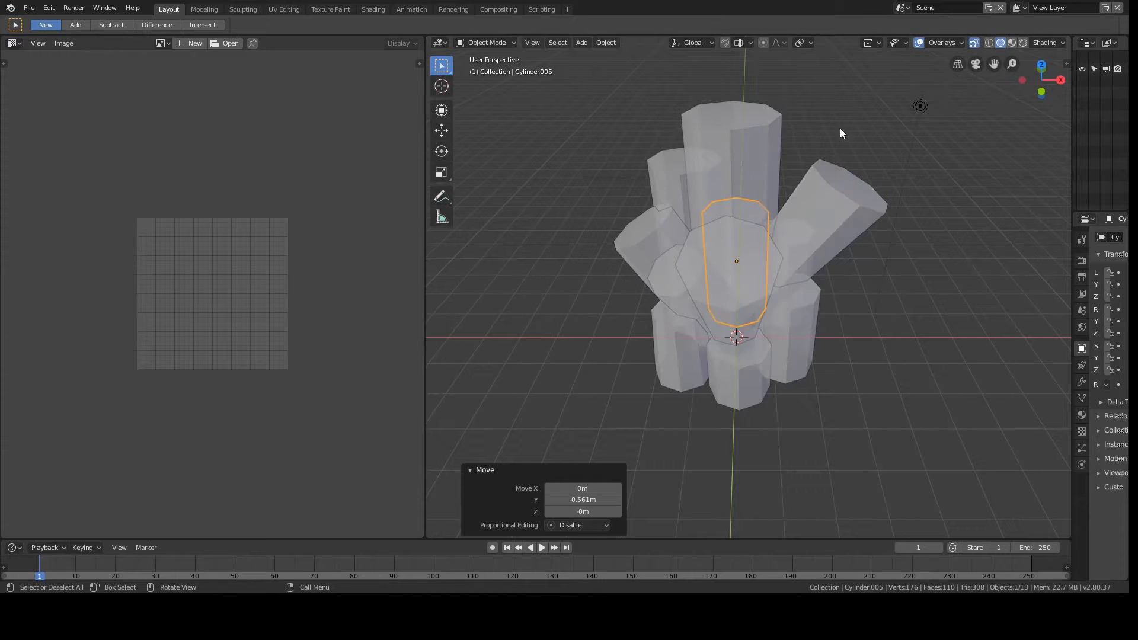
{"action": "left_click_drag", "start_coordinate": [584, 89], "coordinate": [865, 442]}
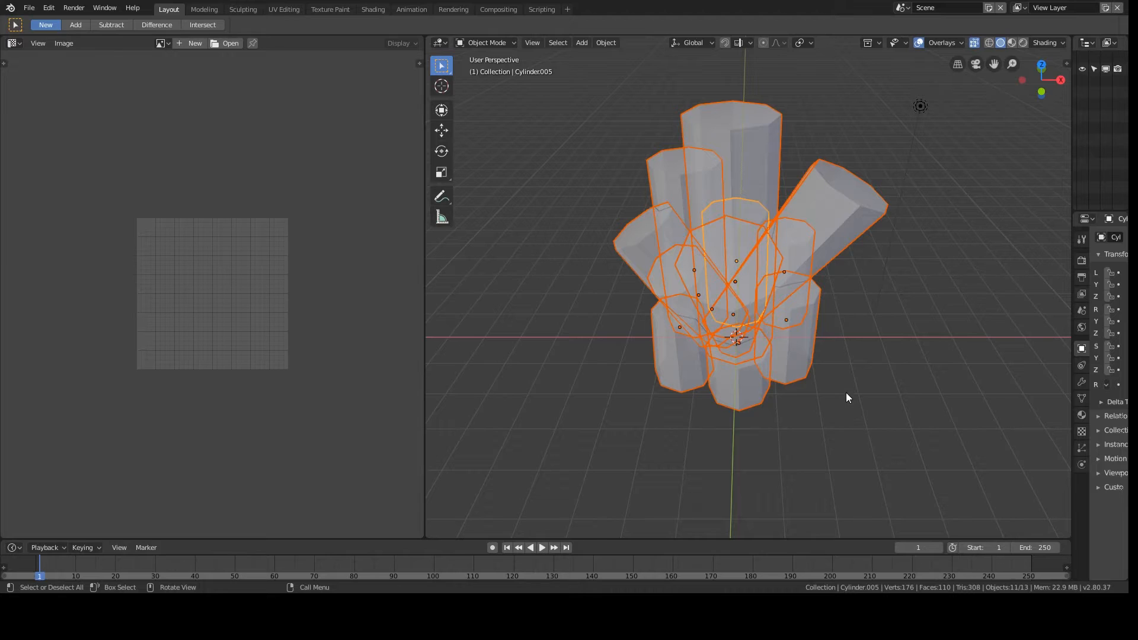
{"action": "key", "text": "ctrl+j"}
{"action": "key", "text": "Tab"}
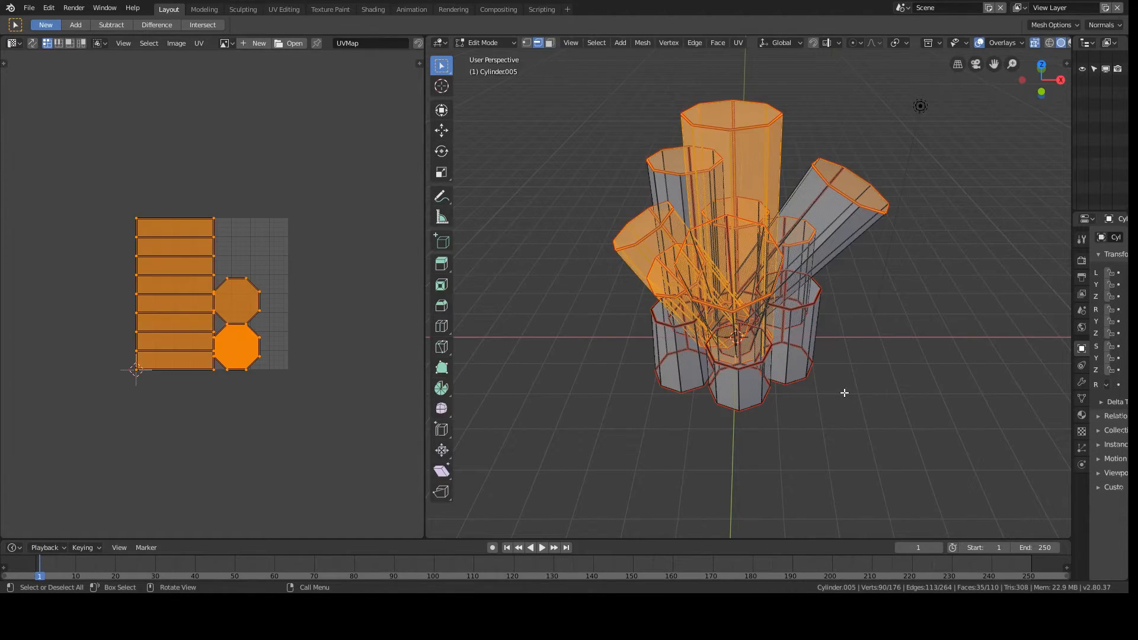
Return to Object Mode with X-ray off, select the joined crystal cluster, and open the file commands.
{"action": "key", "text": "Tab"}
{"action": "key", "text": "alt+a"}
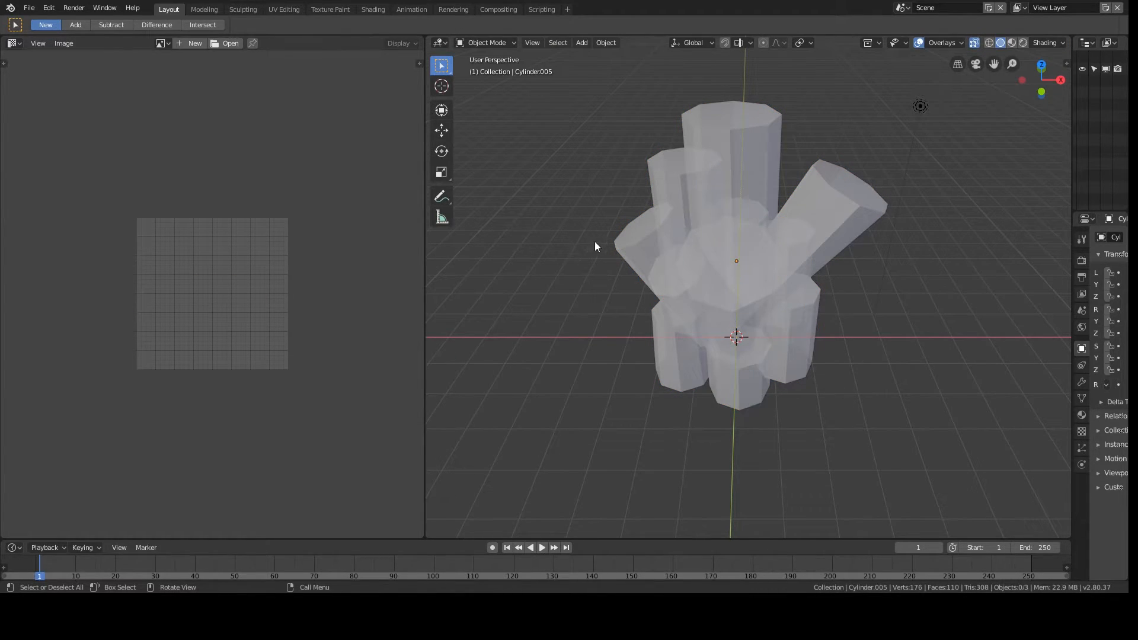
{"action": "left_click", "coordinate": [776, 183]}
{"action": "middle_click_drag", "start_coordinate": [775, 183], "coordinate": [825, 183]}
{"action": "left_click_drag", "start_coordinate": [1075, 158], "coordinate": [1009, 169]}
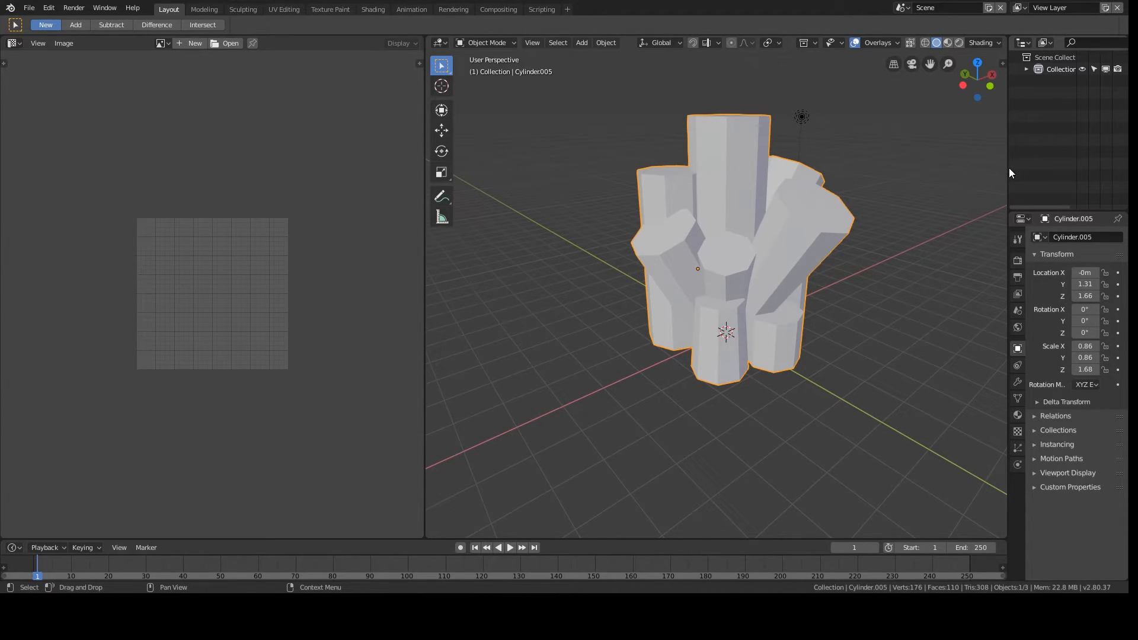
{"action": "left_click", "coordinate": [32, 8]}
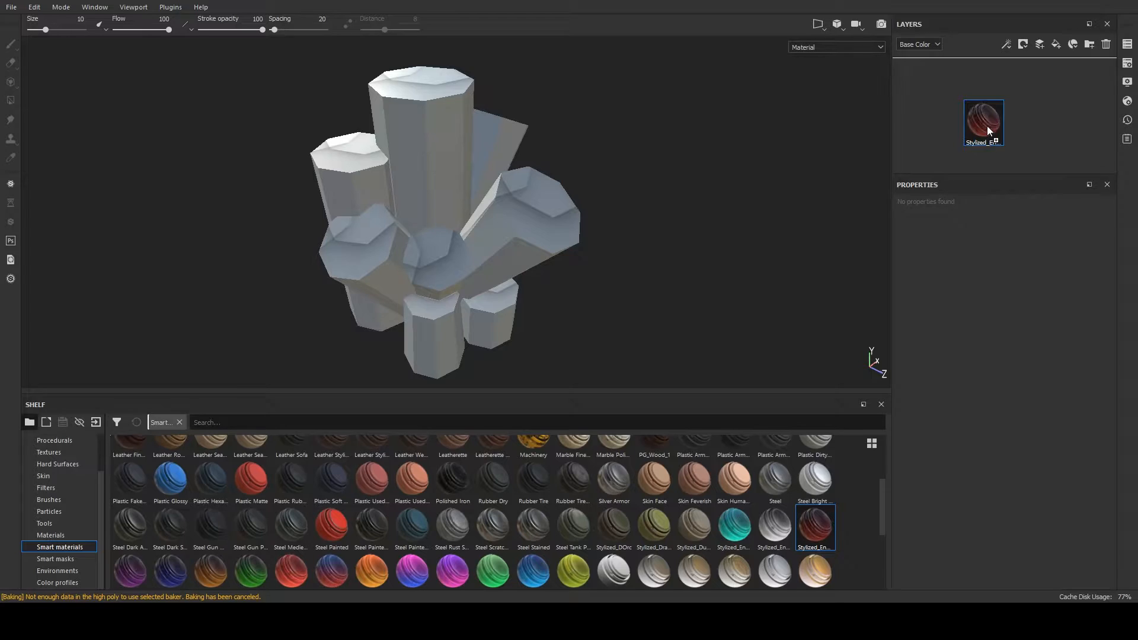
In Substance Painter, try the Stylized_Energy_Crystal_11 smart material on the crystal mesh, then delete its layer group.
{"action": "left_click_drag", "start_coordinate": [987, 126], "coordinate": [984, 124]}
{"action": "mouse_move", "coordinate": [656, 236]}
{"action": "left_mouse_down", "text": "alt"}
{"action": "mouse_move", "coordinate": [587, 192]}
{"action": "mouse_move", "coordinate": [615, 283]}
{"action": "left_mouse_up", "text": "alt"}
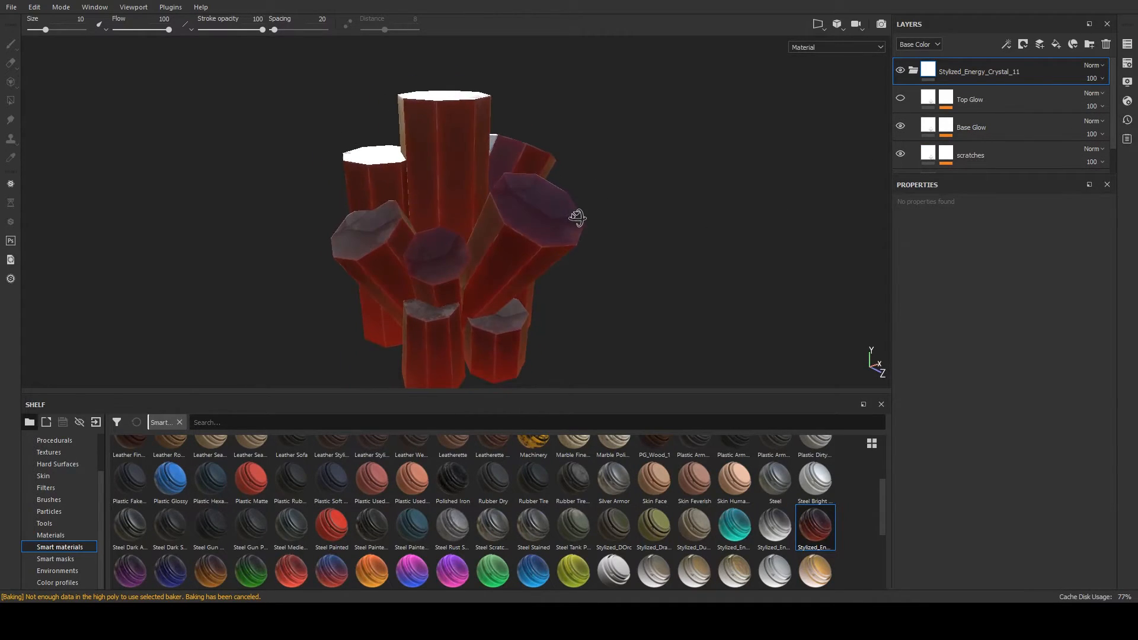
{"action": "left_click", "coordinate": [1132, 86]}
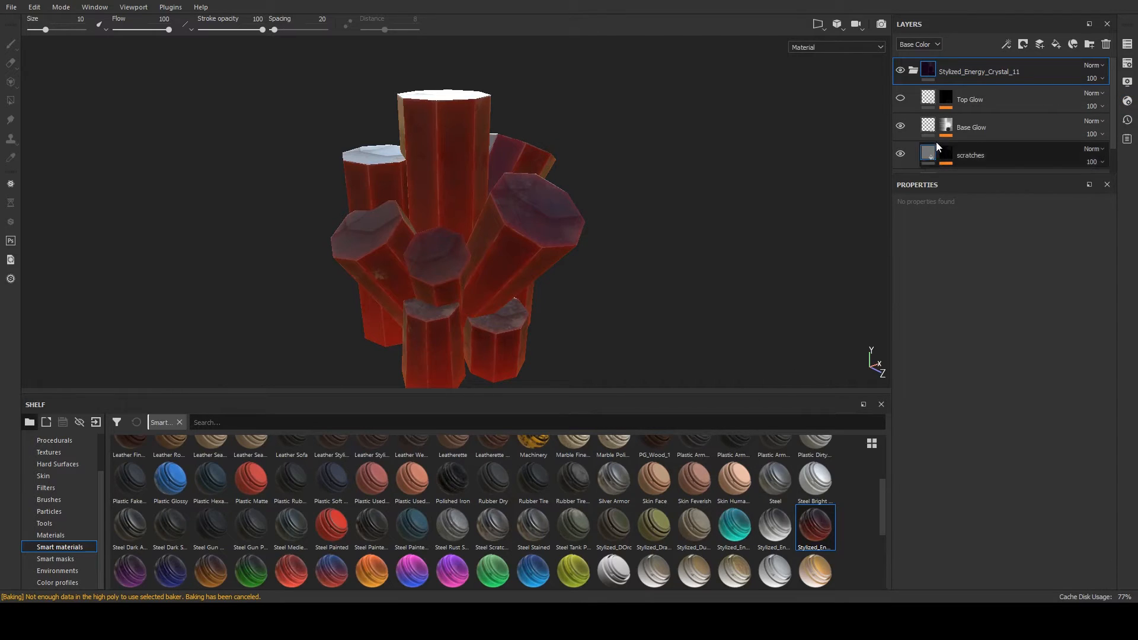
{"action": "key", "text": "Delete"}
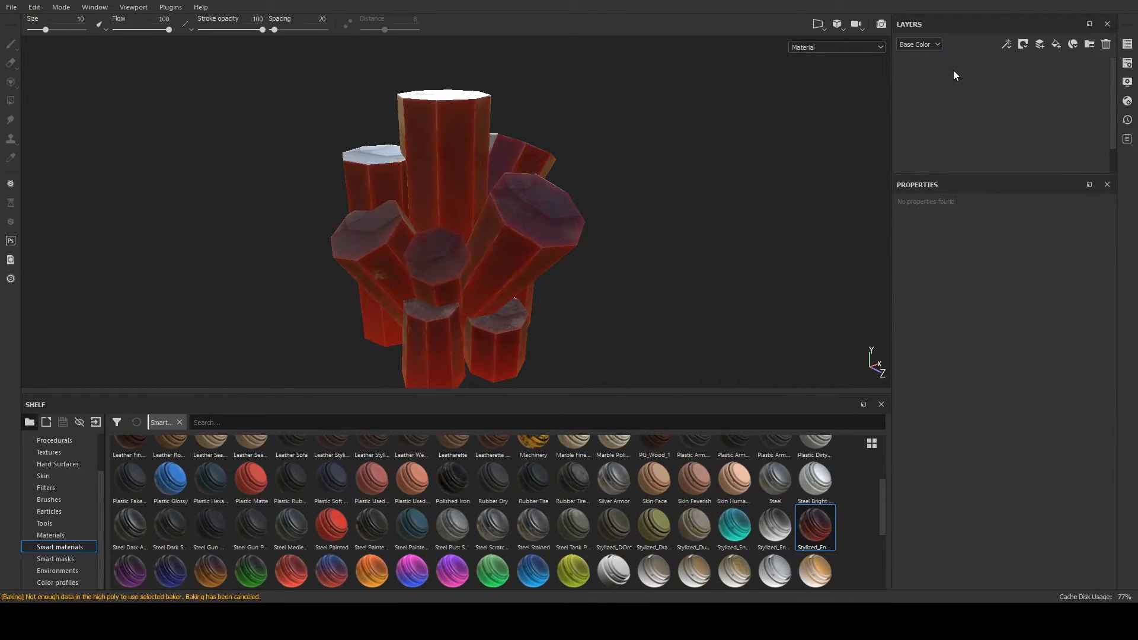
Try the green Stylized_Energy_Crystal_15 smart material on the crystal mesh and delete its layer group.
{"action": "left_click_drag", "start_coordinate": [266, 574], "coordinate": [1004, 77]}
{"action": "left_click_drag", "start_coordinate": [259, 579], "coordinate": [927, 126]}
{"action": "left_click_drag", "start_coordinate": [614, 196], "coordinate": [627, 229], "text": "alt"}
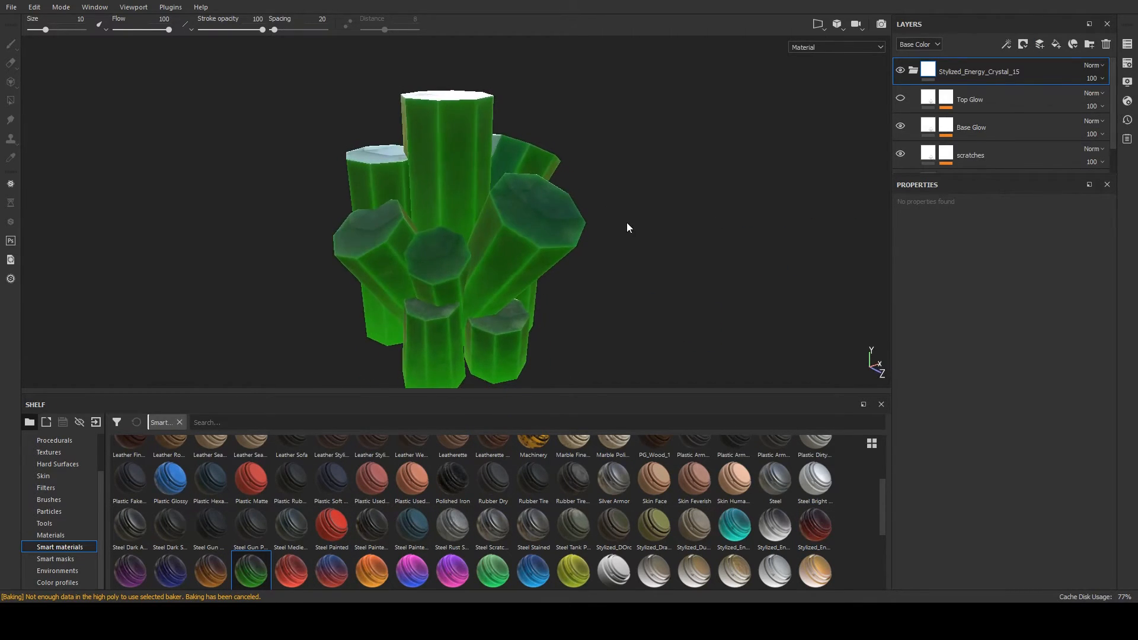
{"action": "left_click", "coordinate": [967, 70]}
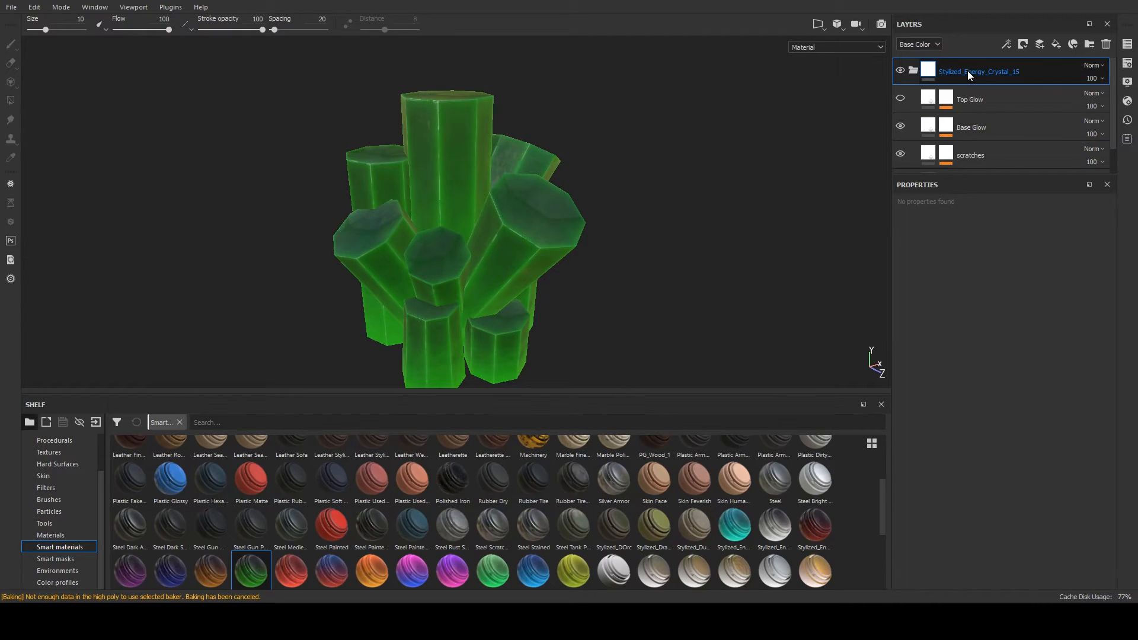
{"action": "key", "text": "Delete"}
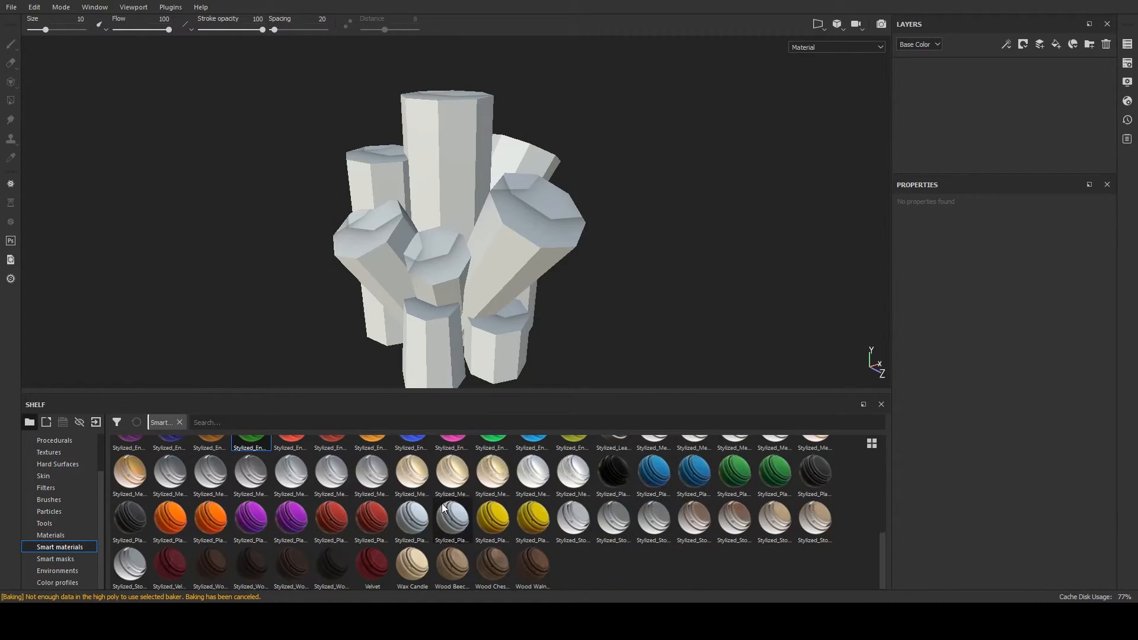
Try the pinkish-red Stylized_Energy_Crystal_3 smart material on the crystal mesh and delete its layer group.
{"action": "left_click_drag", "start_coordinate": [338, 563], "coordinate": [990, 115]}
{"action": "left_click_drag", "start_coordinate": [657, 243], "coordinate": [616, 235], "text": "alt"}
{"action": "scroll", "coordinate": [601, 234], "scroll_direction": "up", "scroll_amount": 3}
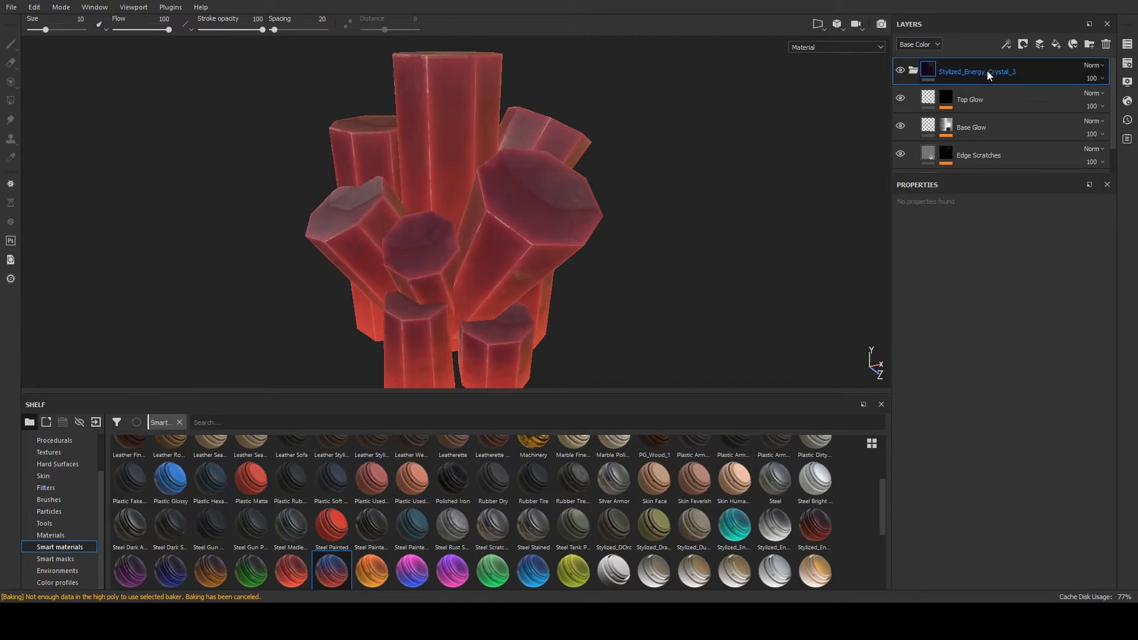
{"action": "key", "text": "Delete"}
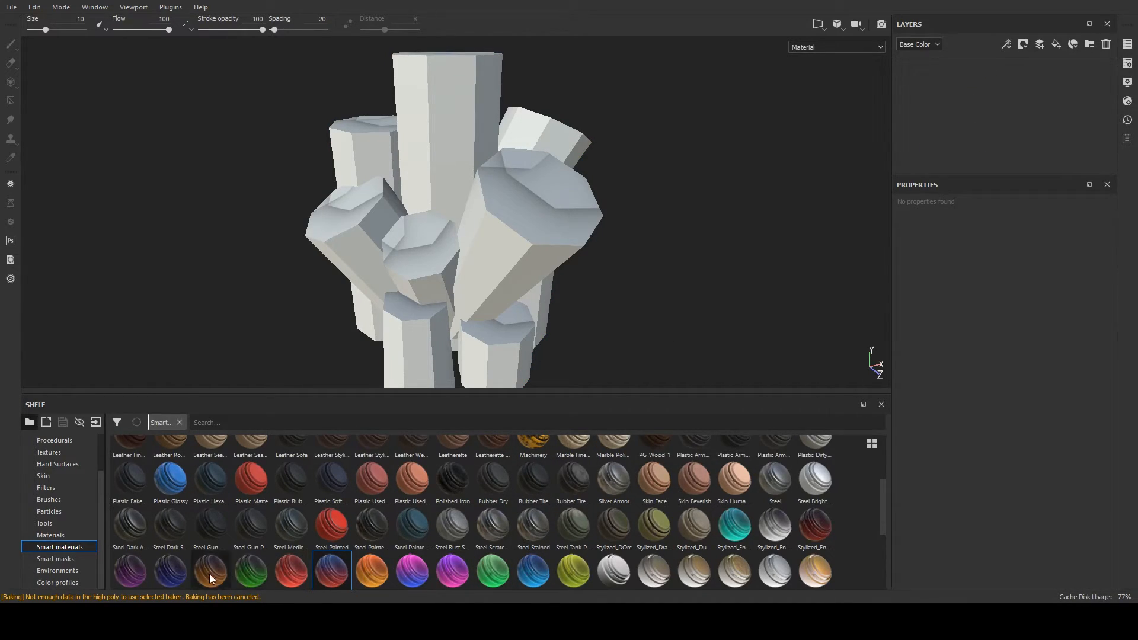
Browse the smart materials, try the blue Stylized_Energy_Crystal_13 on the crystal mesh, and delete its layer group.
{"action": "scroll", "coordinate": [131, 578], "scroll_direction": "down", "scroll_amount": 3}
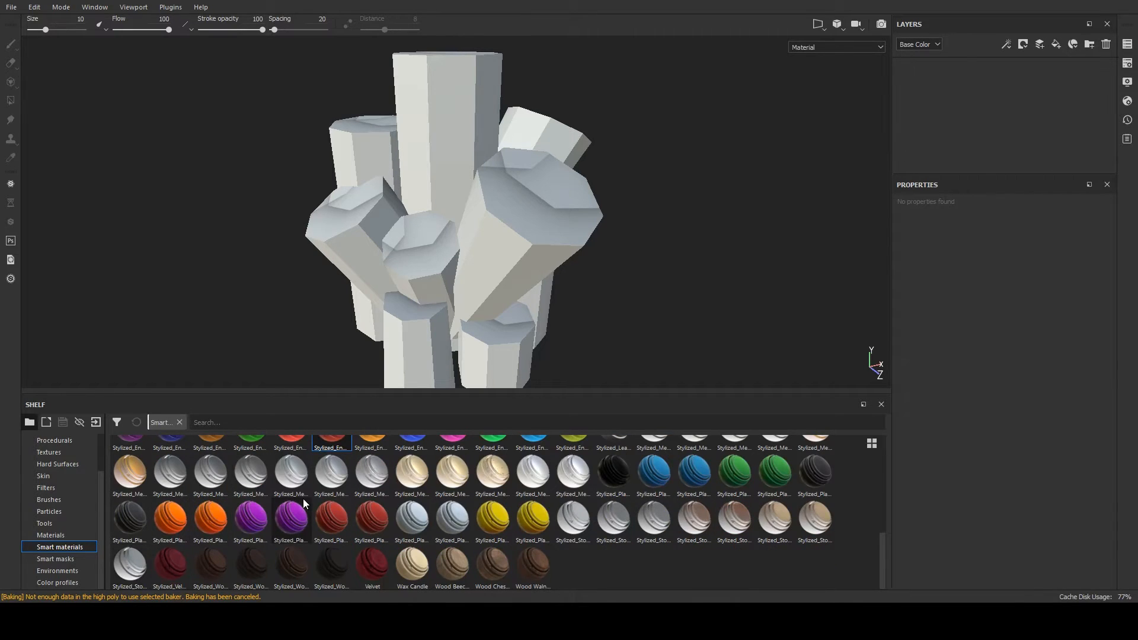
{"action": "scroll", "coordinate": [304, 499], "scroll_direction": "up", "scroll_amount": 3}
{"action": "scroll", "coordinate": [468, 539], "scroll_direction": "down", "scroll_amount": 3}
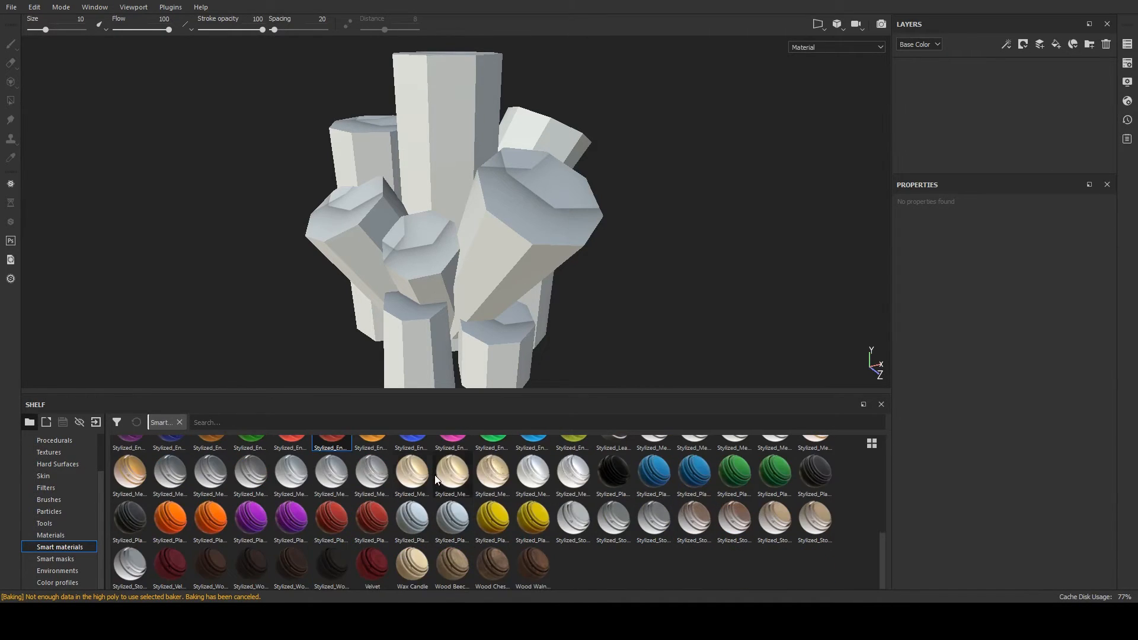
{"action": "scroll", "coordinate": [490, 478], "scroll_direction": "up", "scroll_amount": 3}
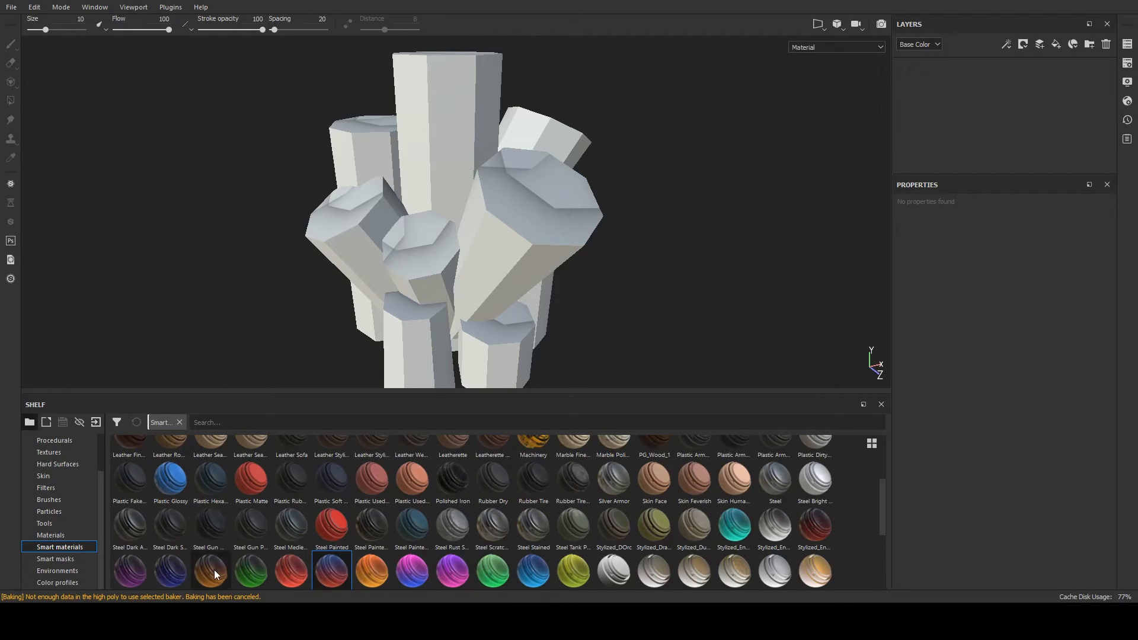
{"action": "left_click_drag", "start_coordinate": [177, 575], "coordinate": [960, 140]}
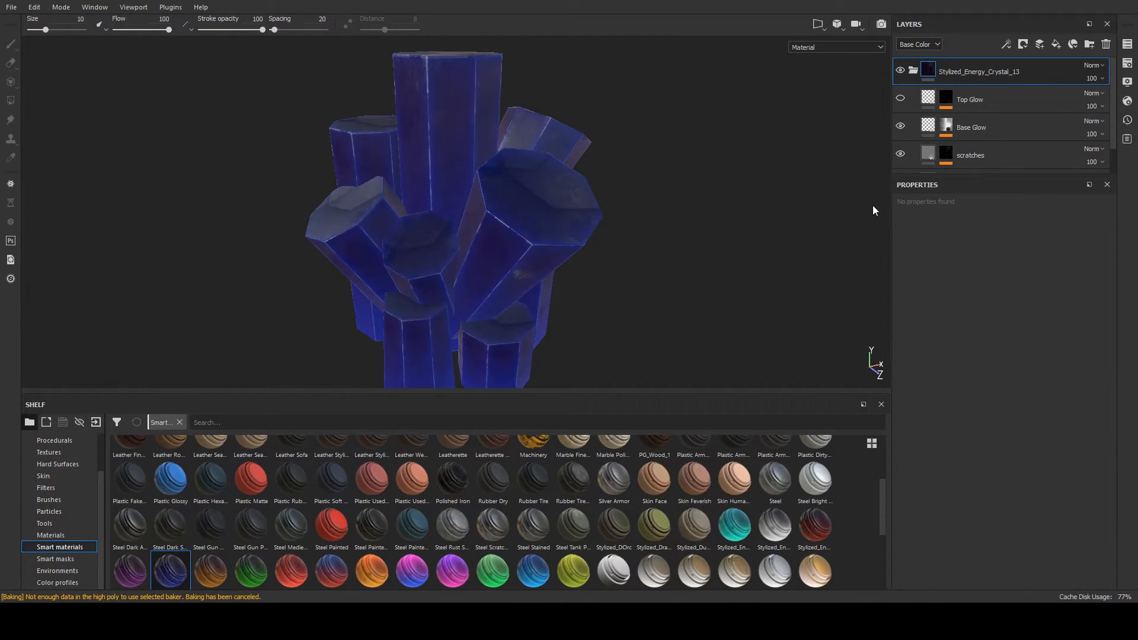
{"action": "key", "text": "Delete"}
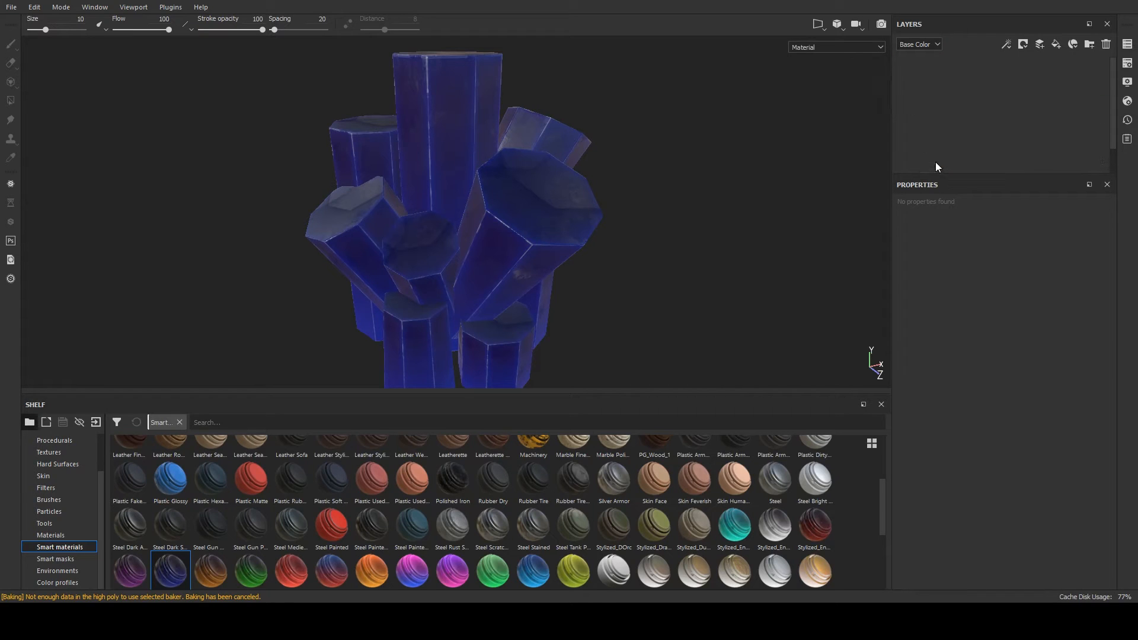
Apply the purple Stylized_Energy_Crystal_12 smart material to the crystal mesh and collapse its layer folder.
{"action": "left_click_drag", "start_coordinate": [130, 570], "coordinate": [1026, 128]}
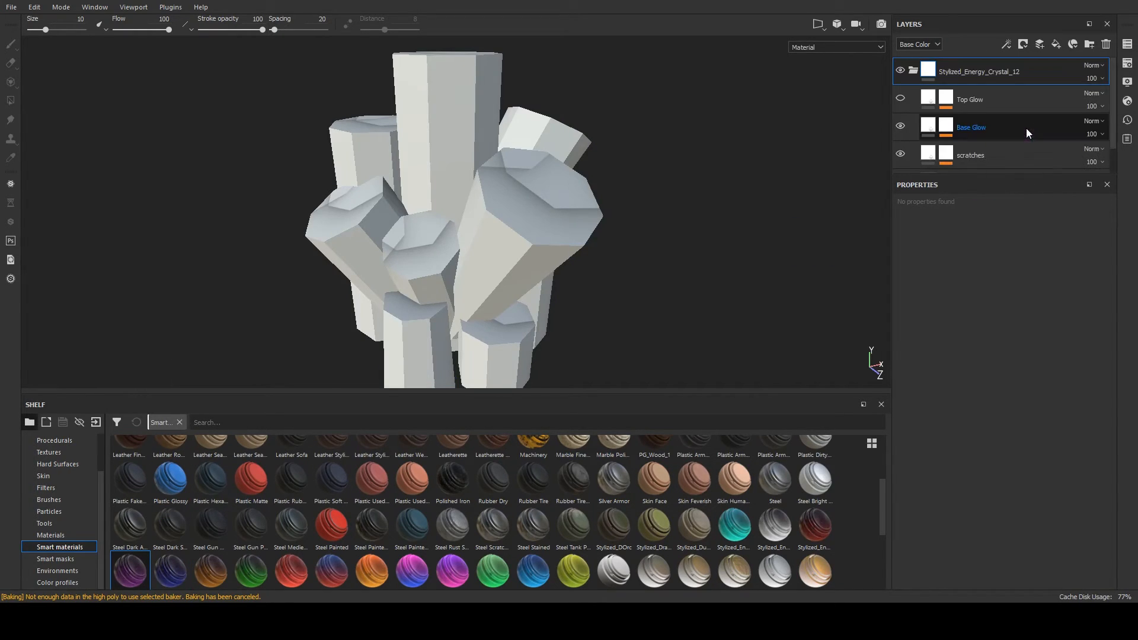
{"action": "left_click_drag", "start_coordinate": [682, 275], "coordinate": [632, 264], "text": "alt"}
{"action": "left_click_drag", "start_coordinate": [579, 294], "coordinate": [580, 272], "text": "alt"}
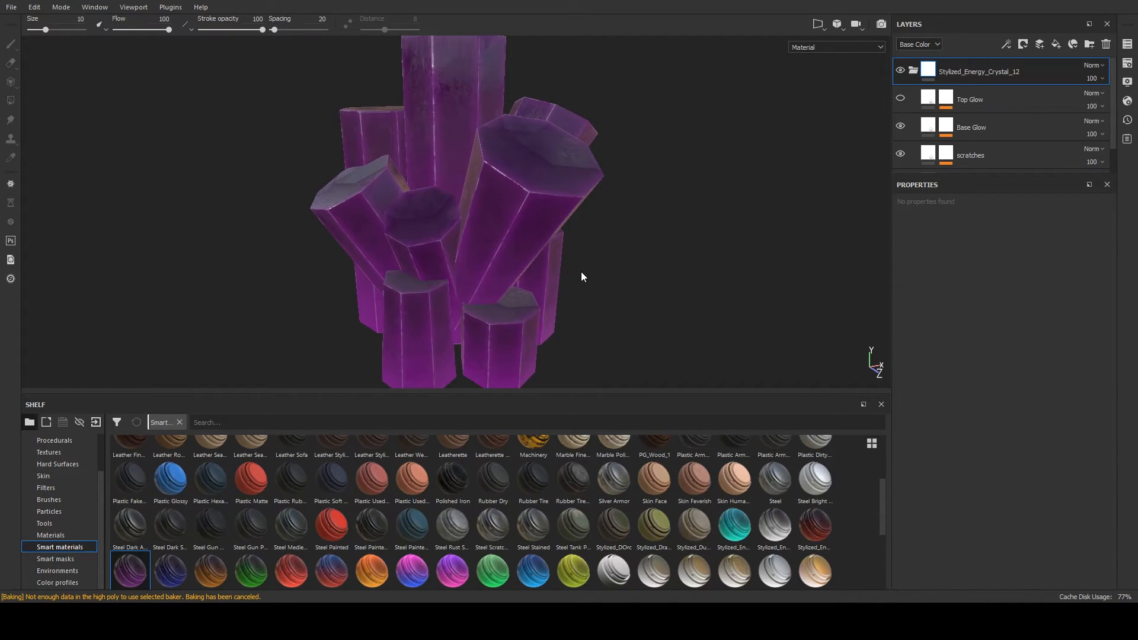
{"action": "scroll", "coordinate": [580, 277], "scroll_direction": "up", "scroll_amount": 3}
{"action": "scroll", "coordinate": [581, 276], "scroll_direction": "down", "scroll_amount": 1}
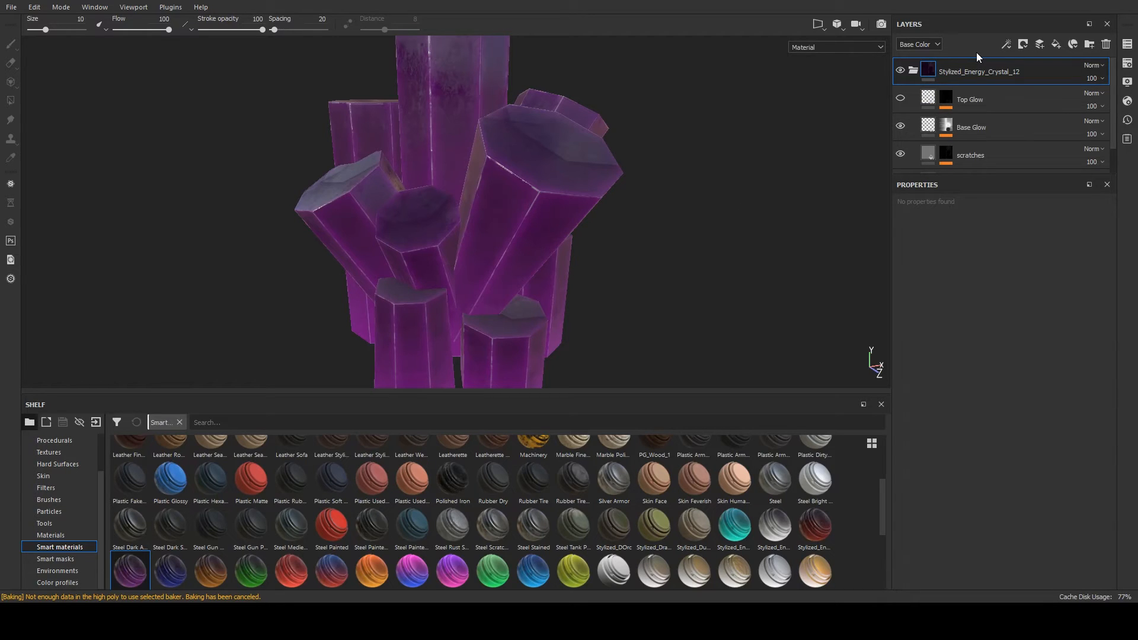
{"action": "left_click", "coordinate": [914, 70]}
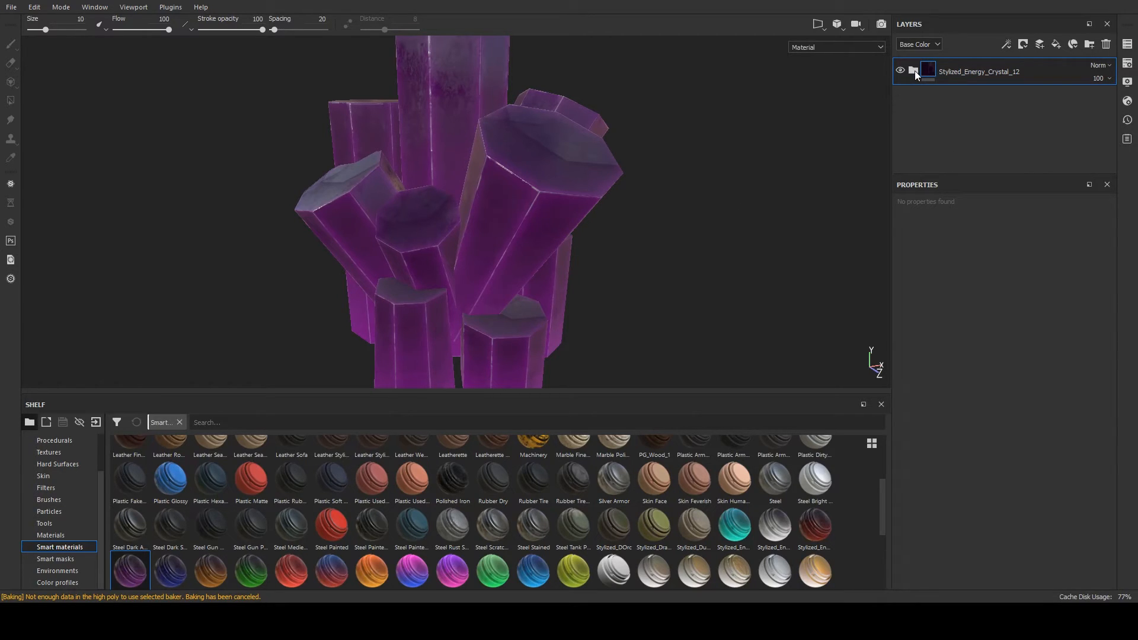
Preview the purple crystals in the Iray renderer and return to painting mode.
{"action": "scroll", "coordinate": [792, 131], "scroll_direction": "down", "scroll_amount": 3}
{"action": "left_click_drag", "start_coordinate": [791, 132], "coordinate": [873, 48], "text": "alt"}
{"action": "key", "text": "F10"}
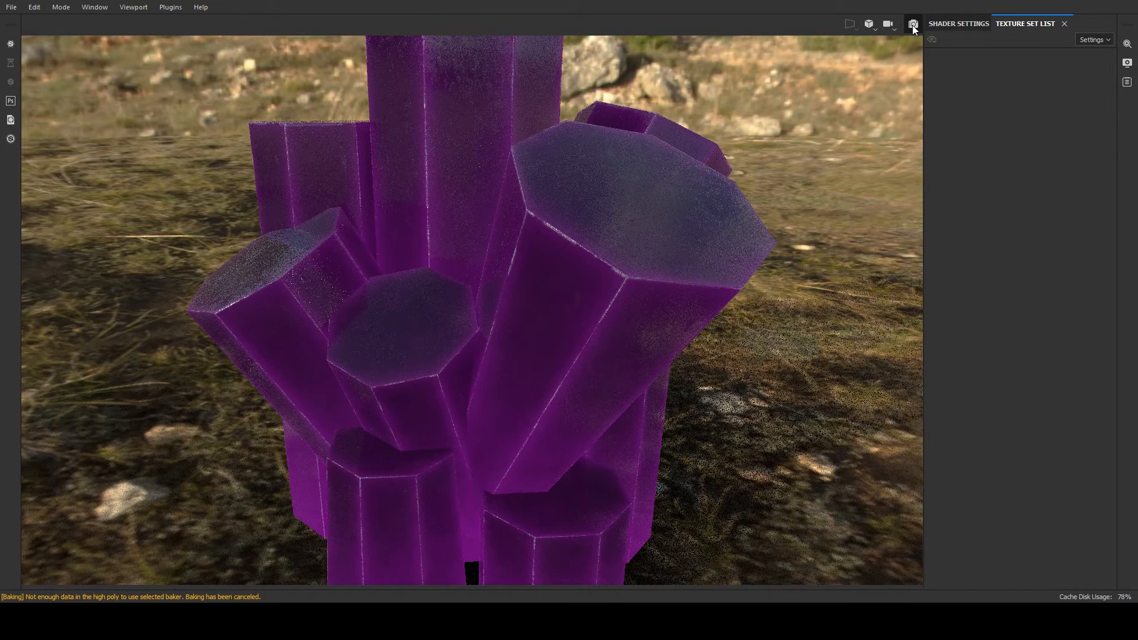
{"action": "left_click", "coordinate": [913, 25]}
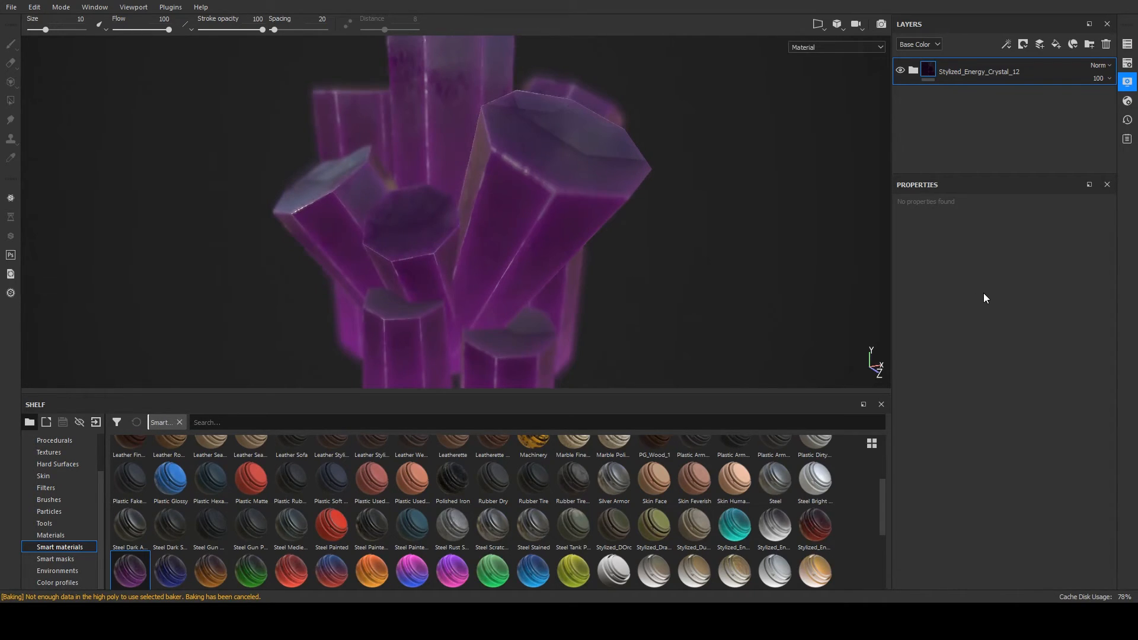
Rotate the environment lighting around the purple crystals and render the cluster in Iray.
{"action": "left_click_drag", "start_coordinate": [692, 270], "coordinate": [644, 264], "text": "alt"}
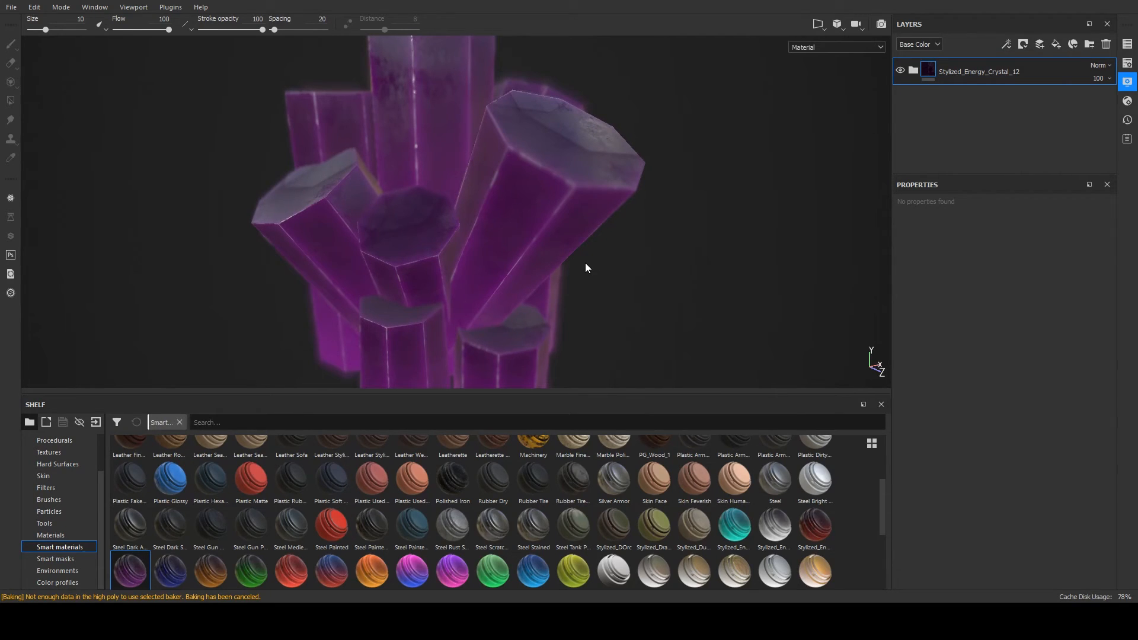
{"action": "right_click_drag", "start_coordinate": [586, 268], "coordinate": [571, 279], "text": "shift"}
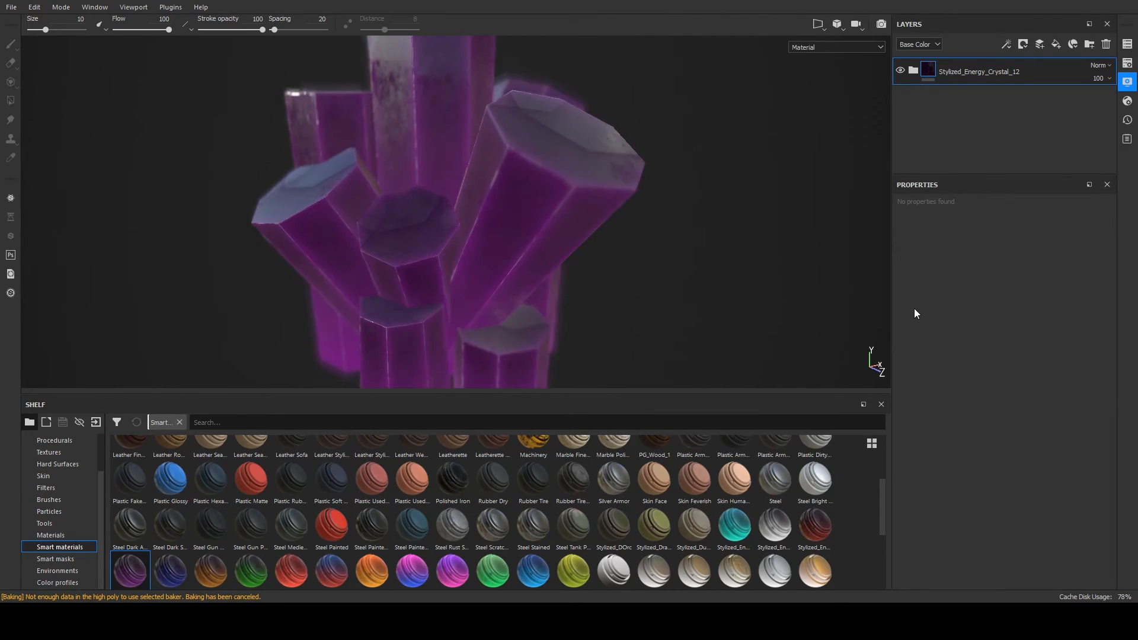
{"action": "left_click", "coordinate": [1127, 64]}
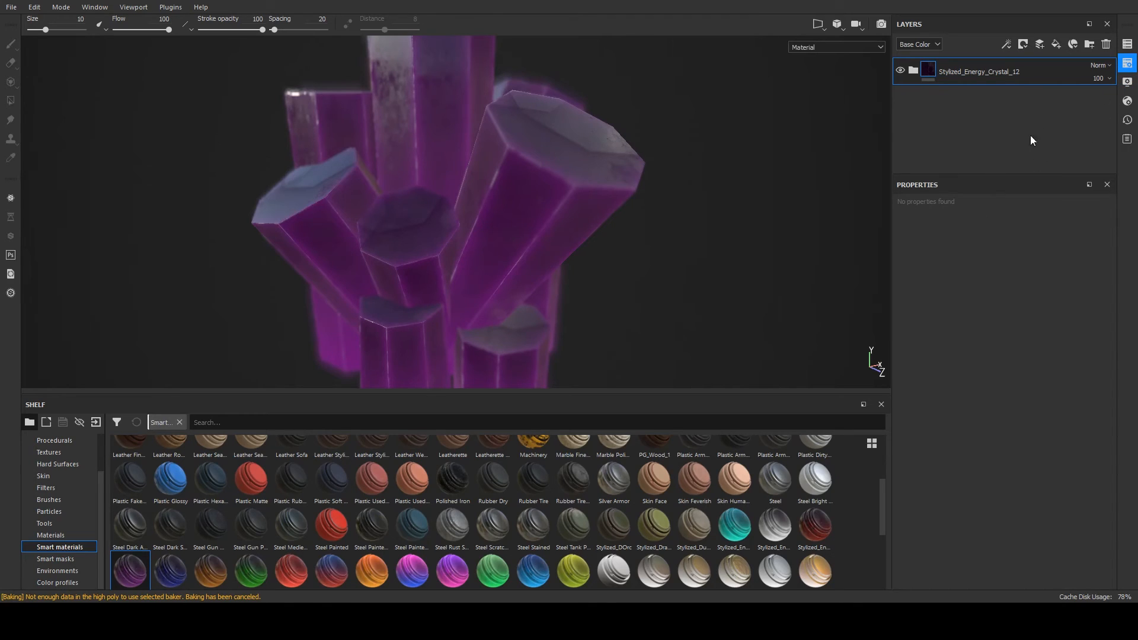
{"action": "left_click", "coordinate": [1127, 100]}
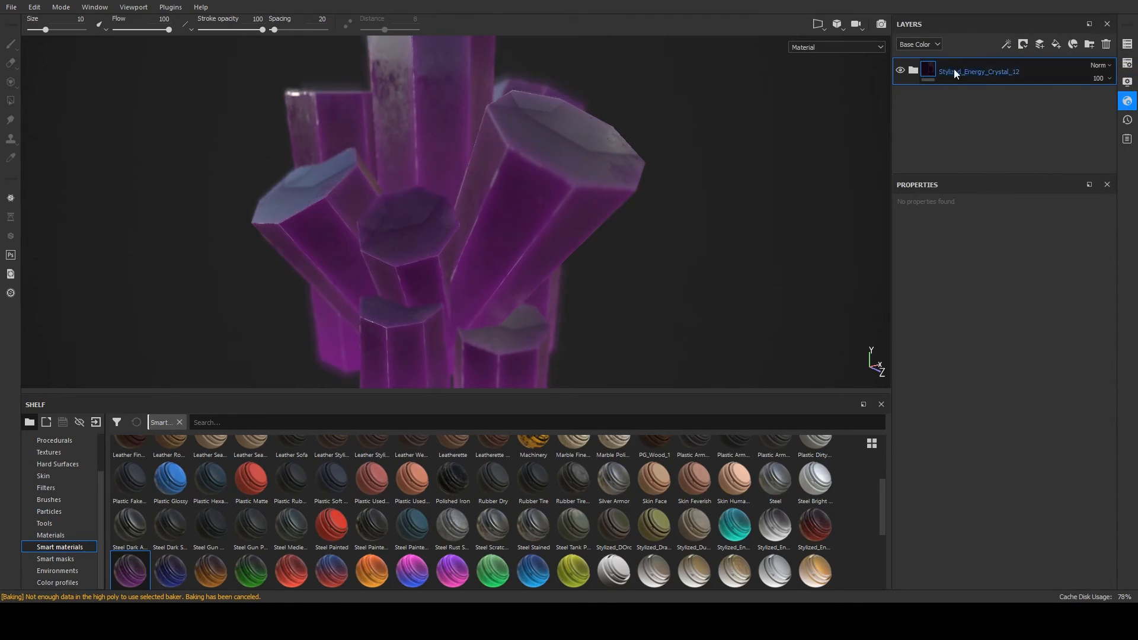
{"action": "left_click", "coordinate": [882, 25]}
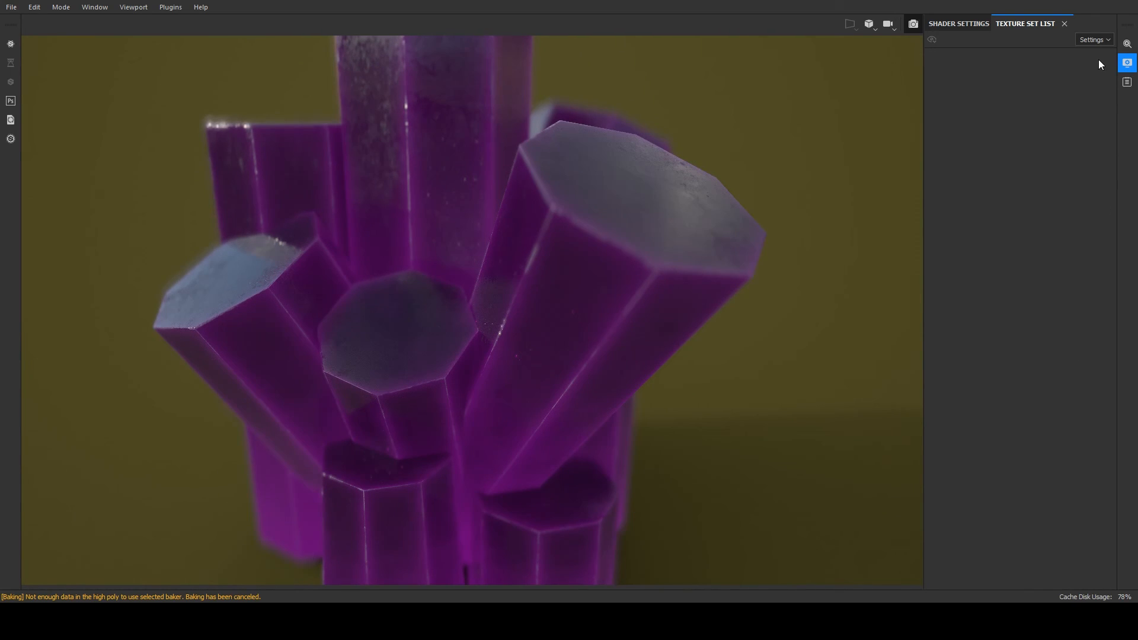
{"action": "left_click", "coordinate": [1127, 62]}
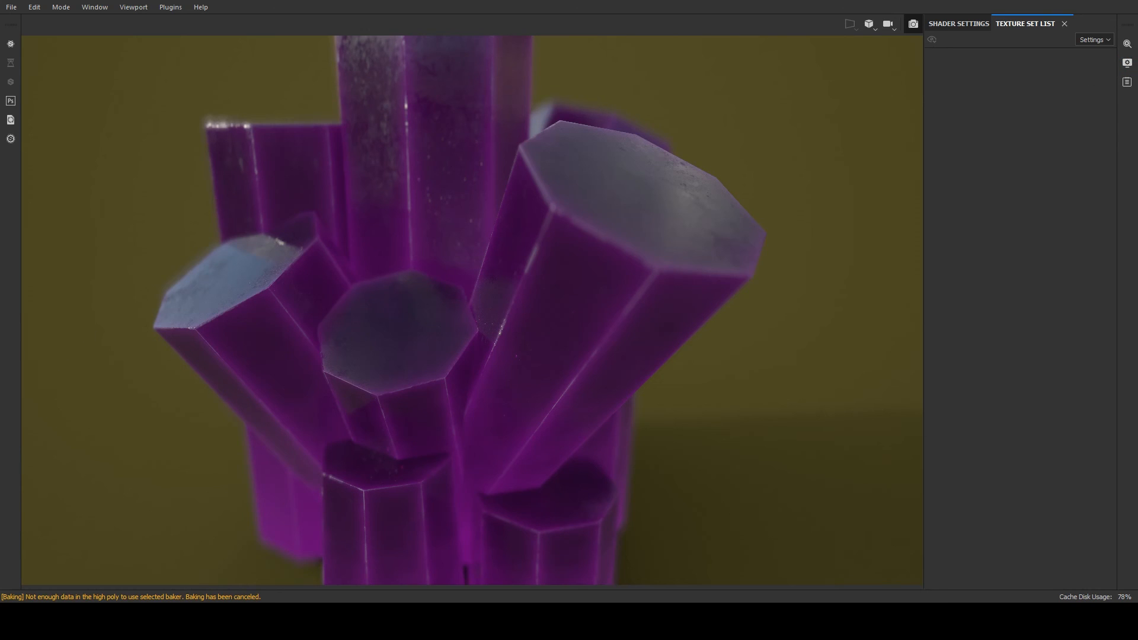